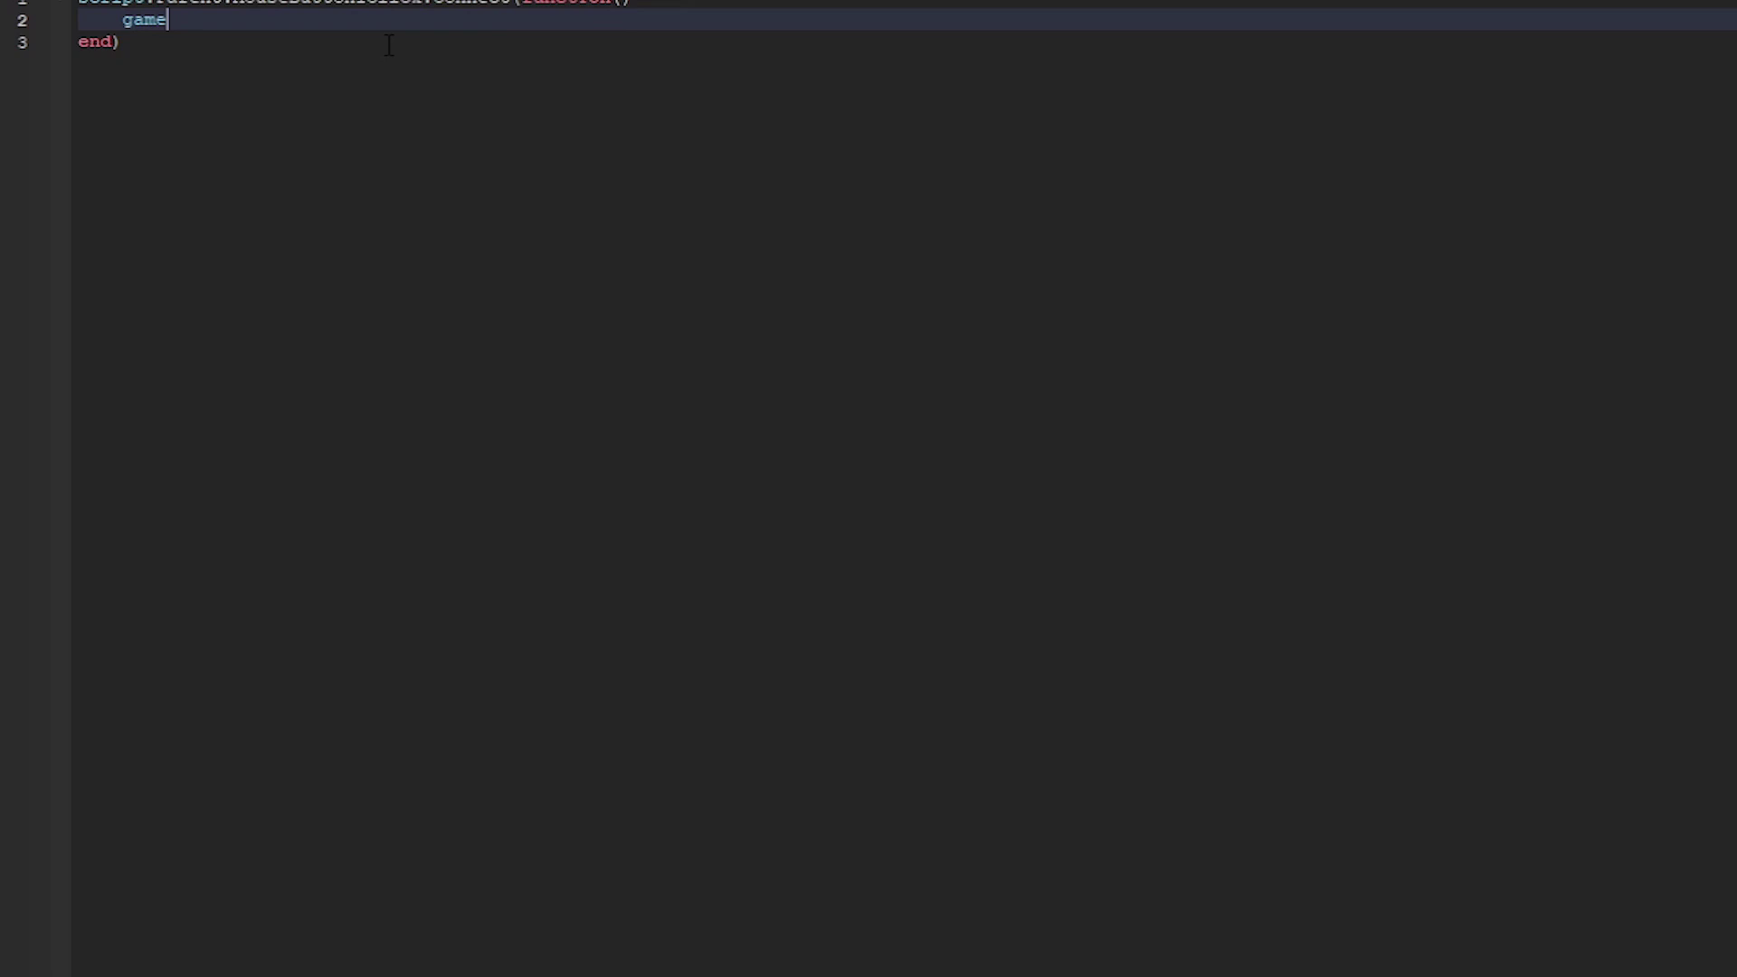
Step: Start the click handler's body with game:GetService("MarketplaceService"):PromptGamePassPurchase( using autocomplete
{"action": "type", "text": ":GetService(\"\")"}
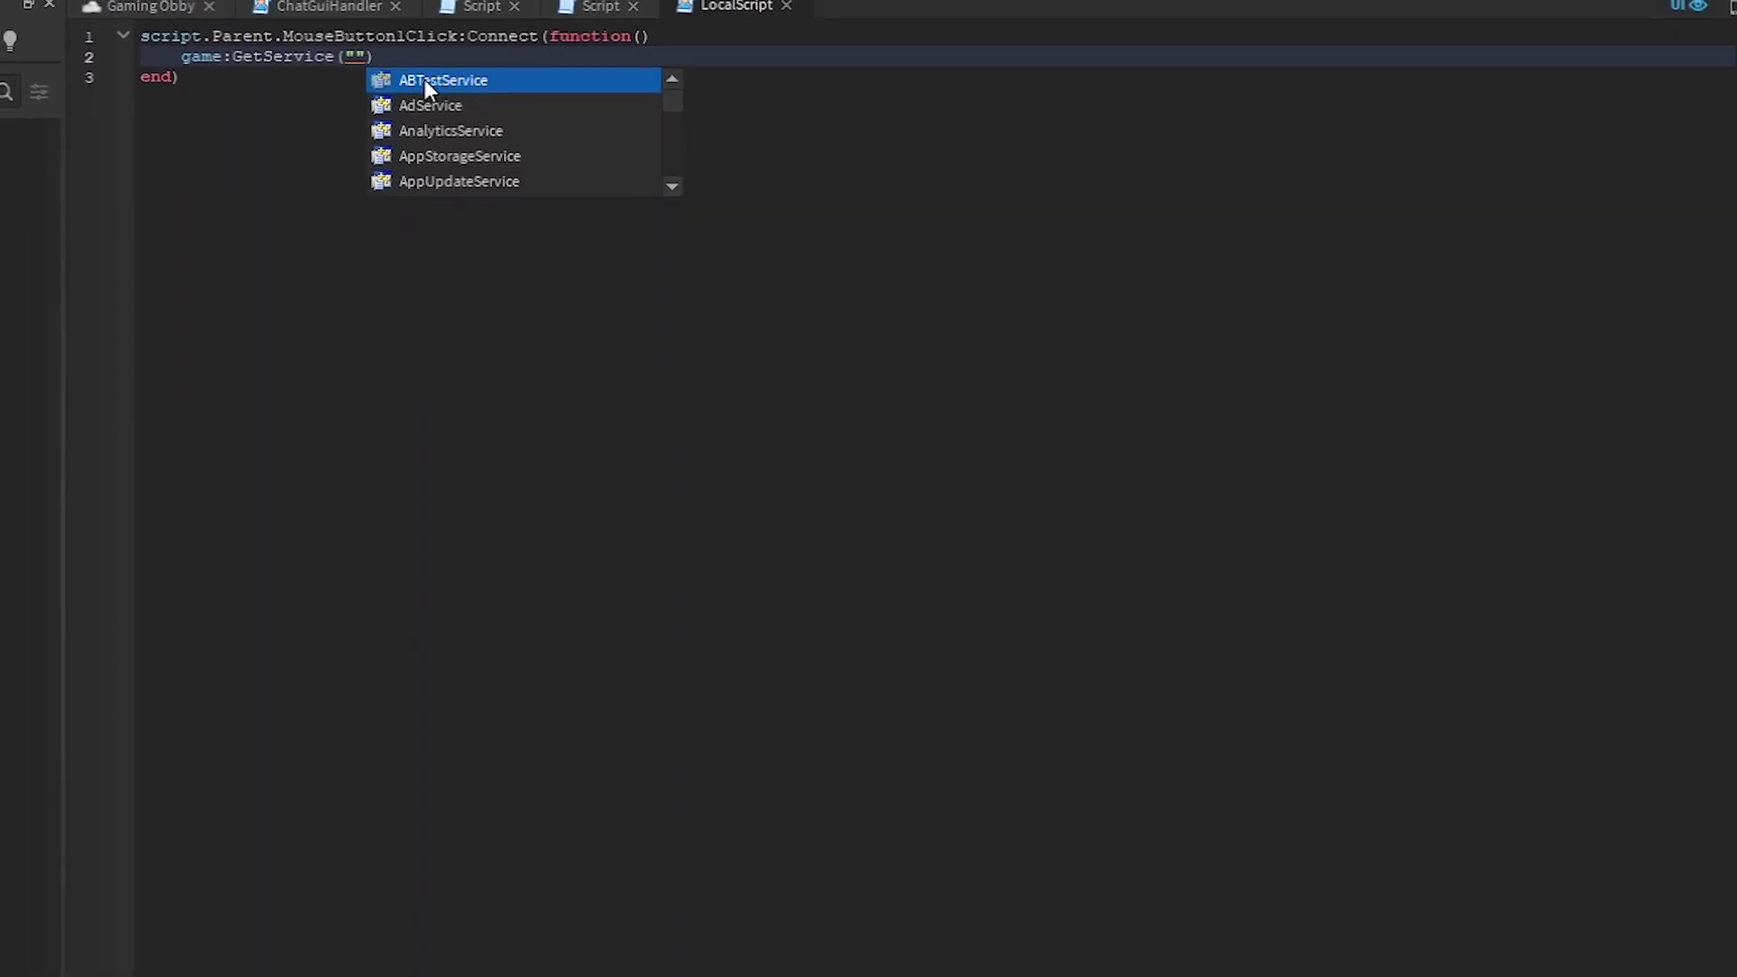
{"action": "type", "text": "MarketplaceService"}
{"action": "type", "text": ":Prompt"}
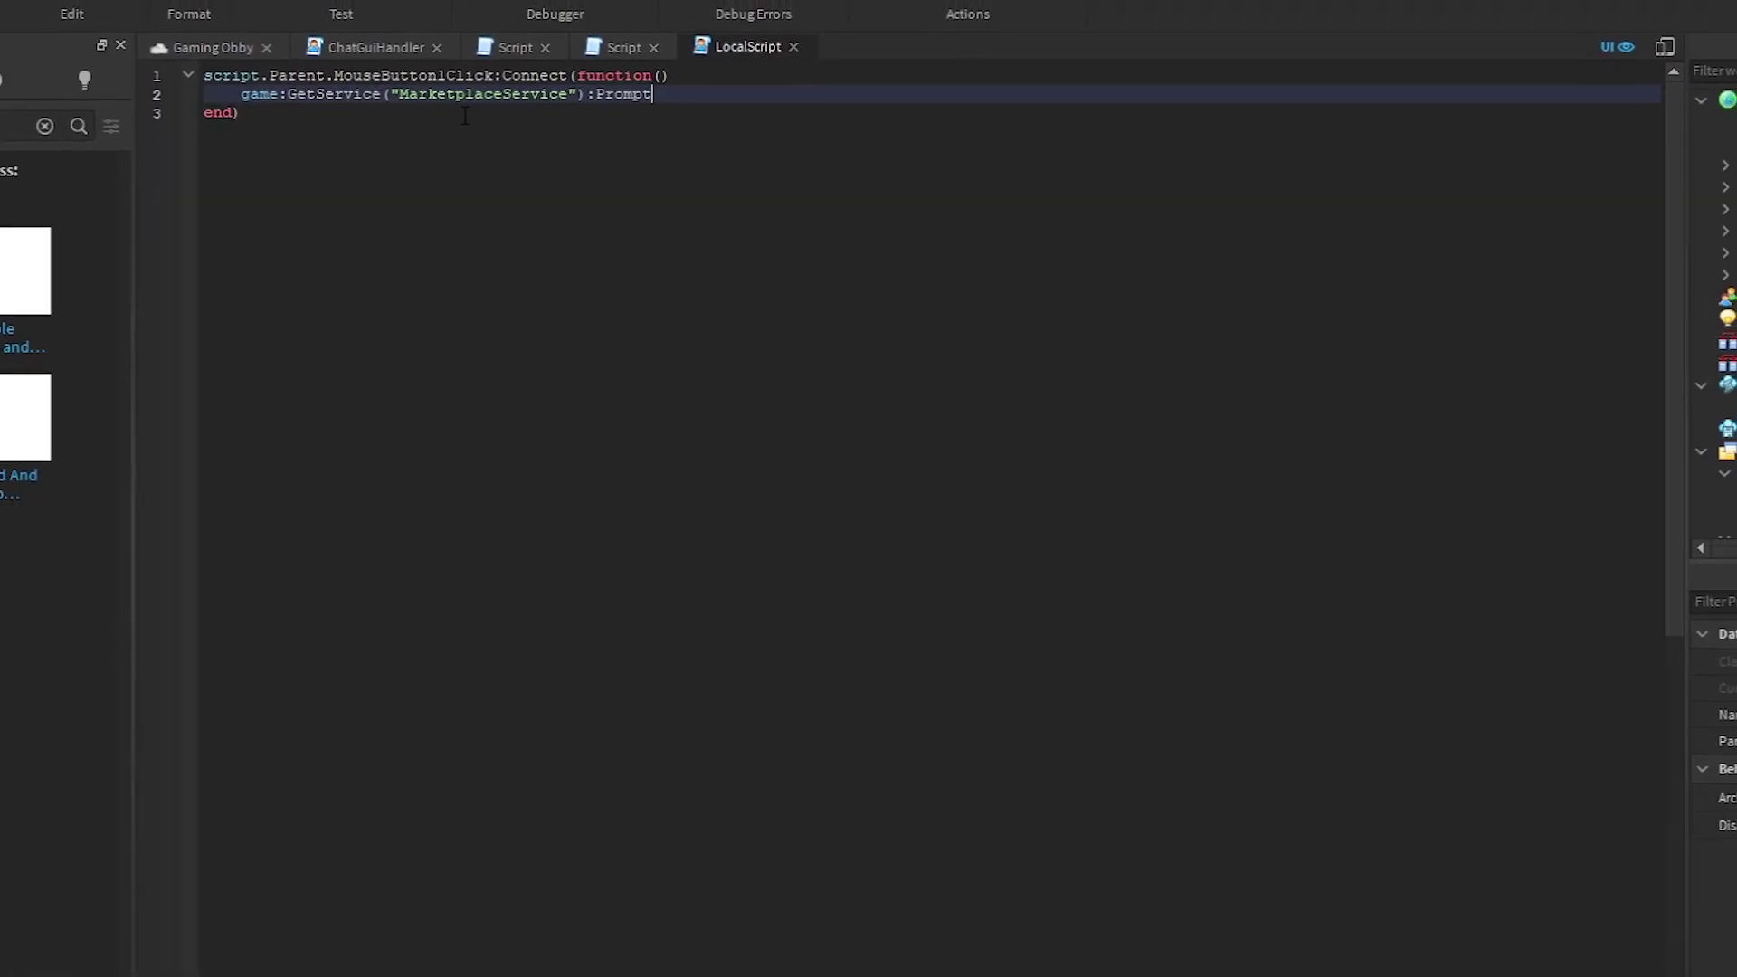
{"action": "type", "text": "GamePassPurchase(game"}
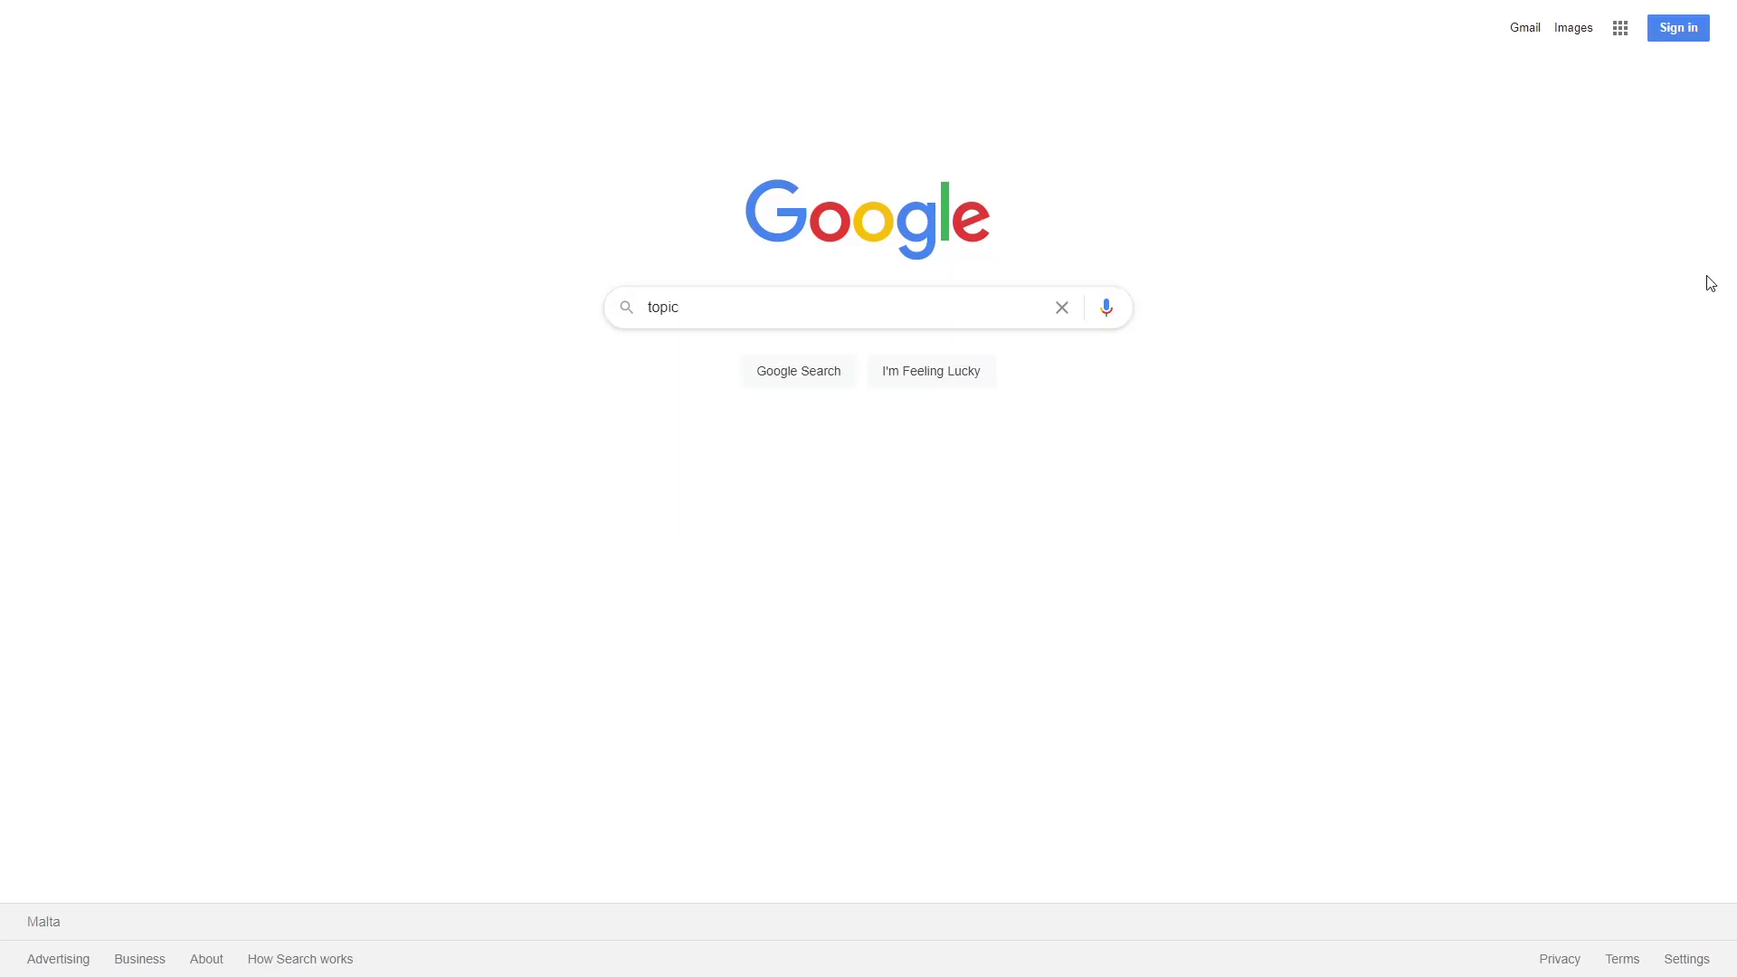
Step: Search Google for 'topic', then for 'word generator' to reach a generator site
{"action": "key", "text": "Return"}
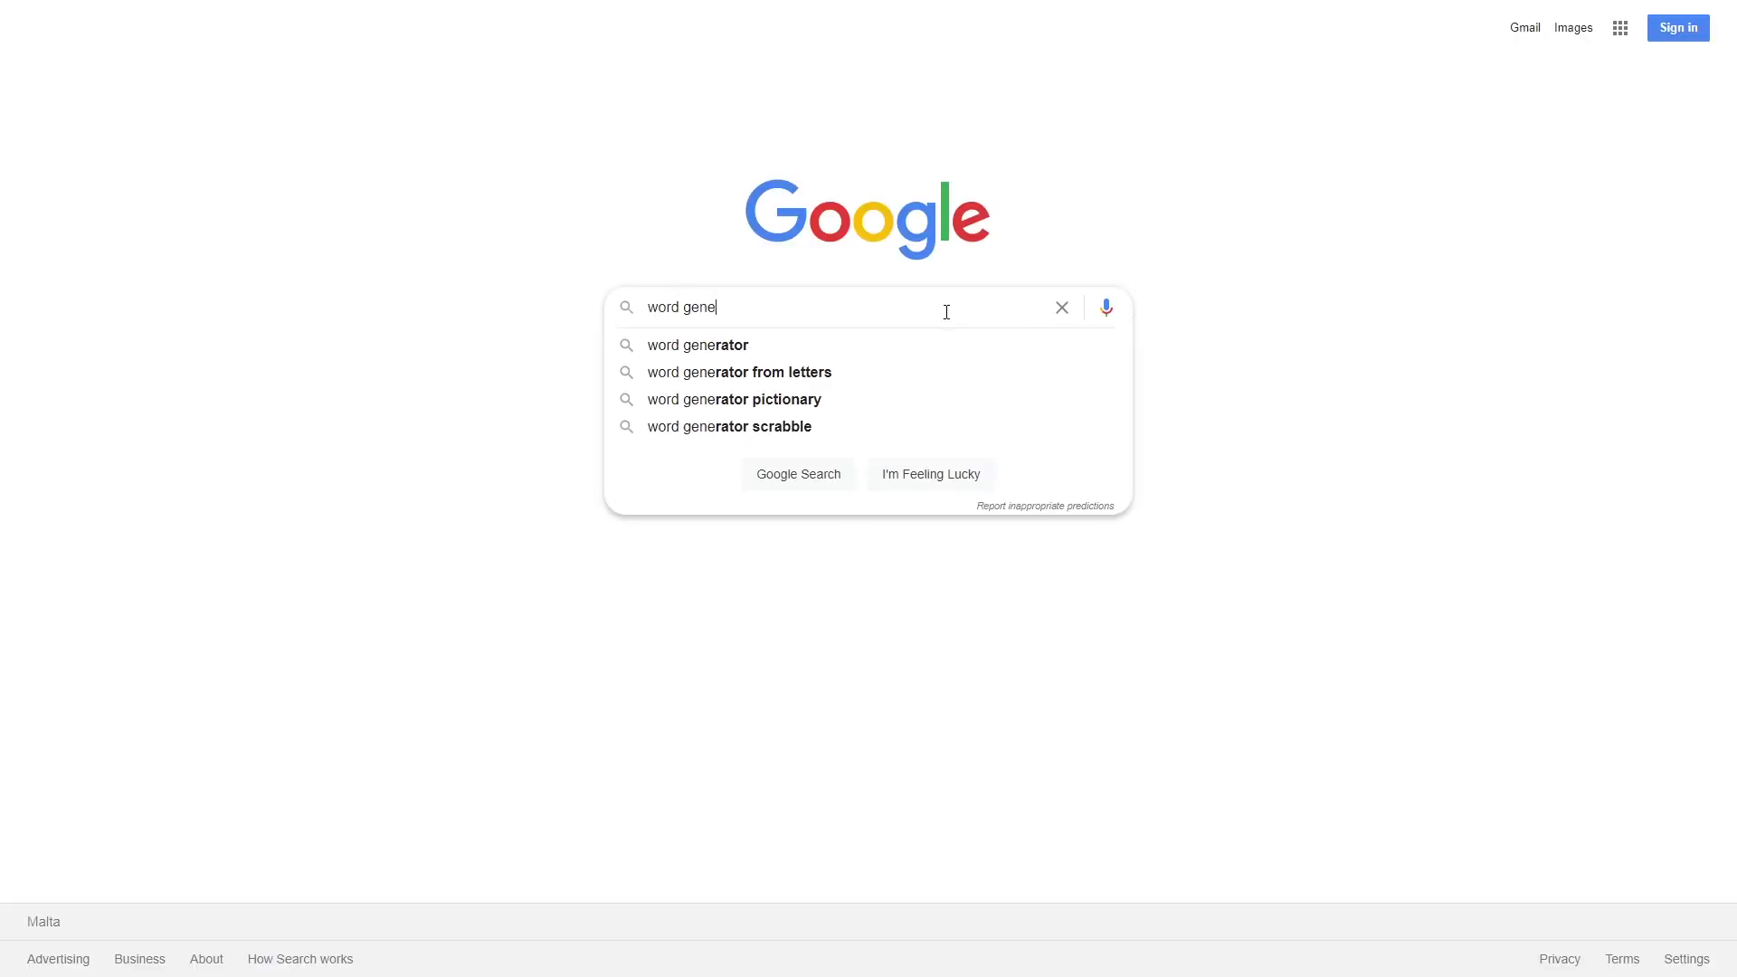
{"action": "type", "text": "rato"}
{"action": "key", "text": "Return"}
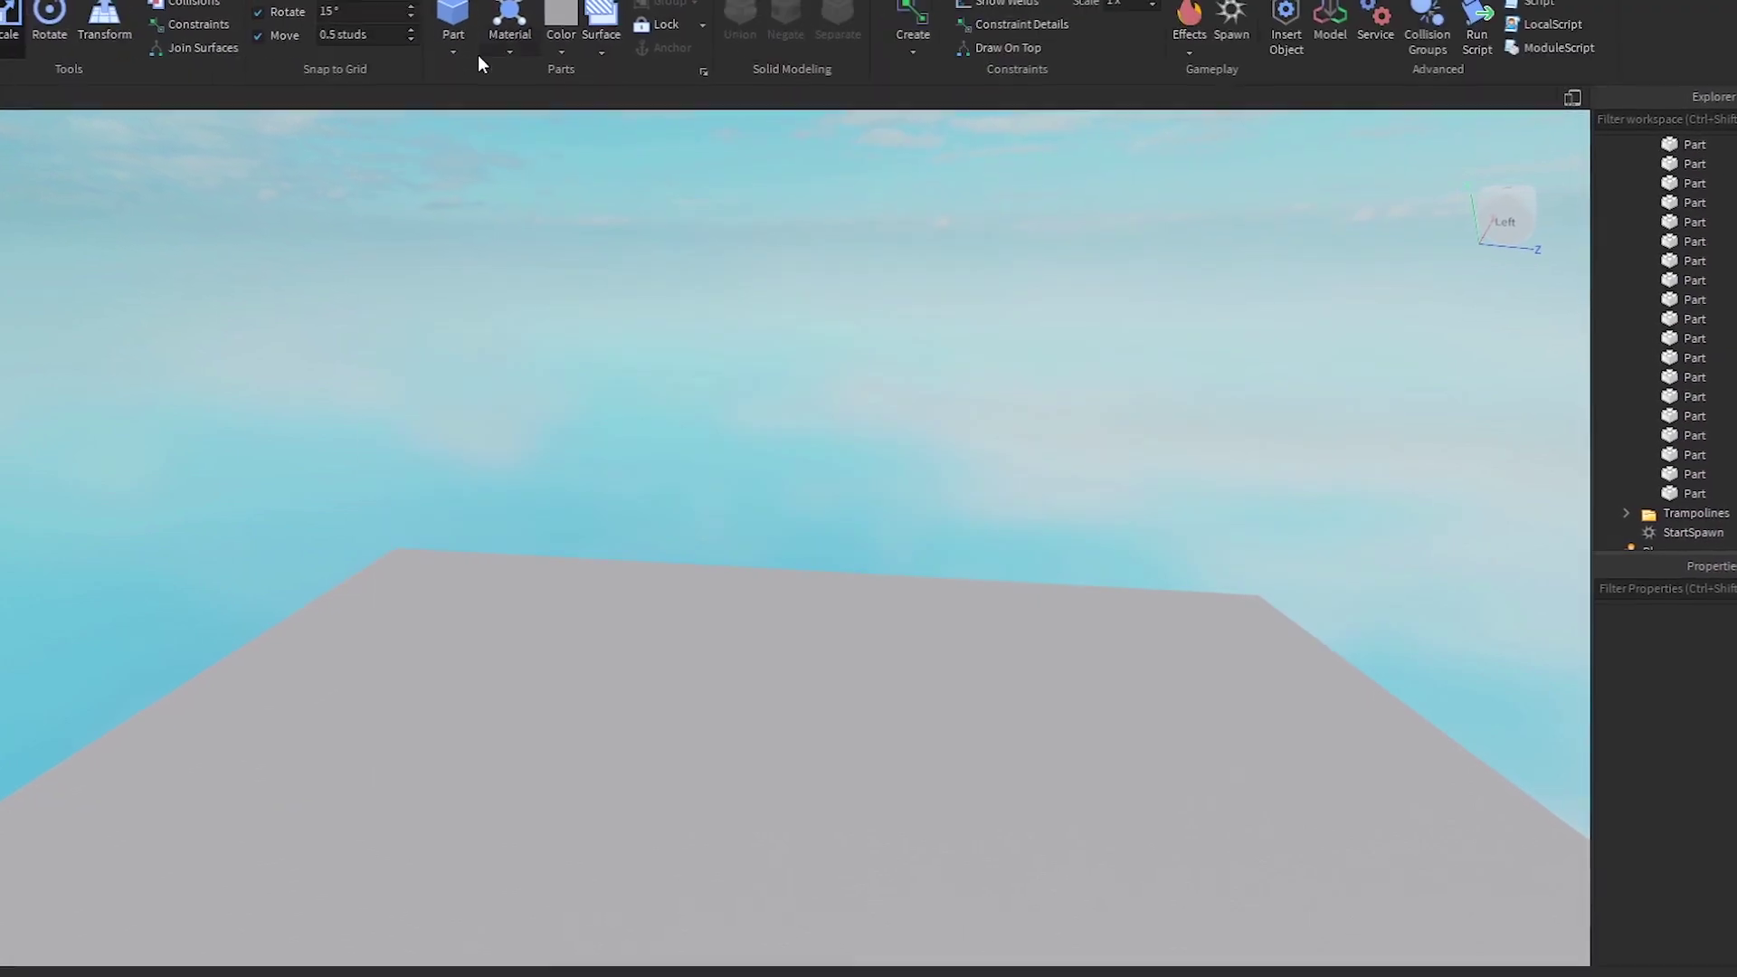
Step: Insert a new Part into the workspace from the Home tab
{"action": "left_click", "coordinate": [450, 20]}
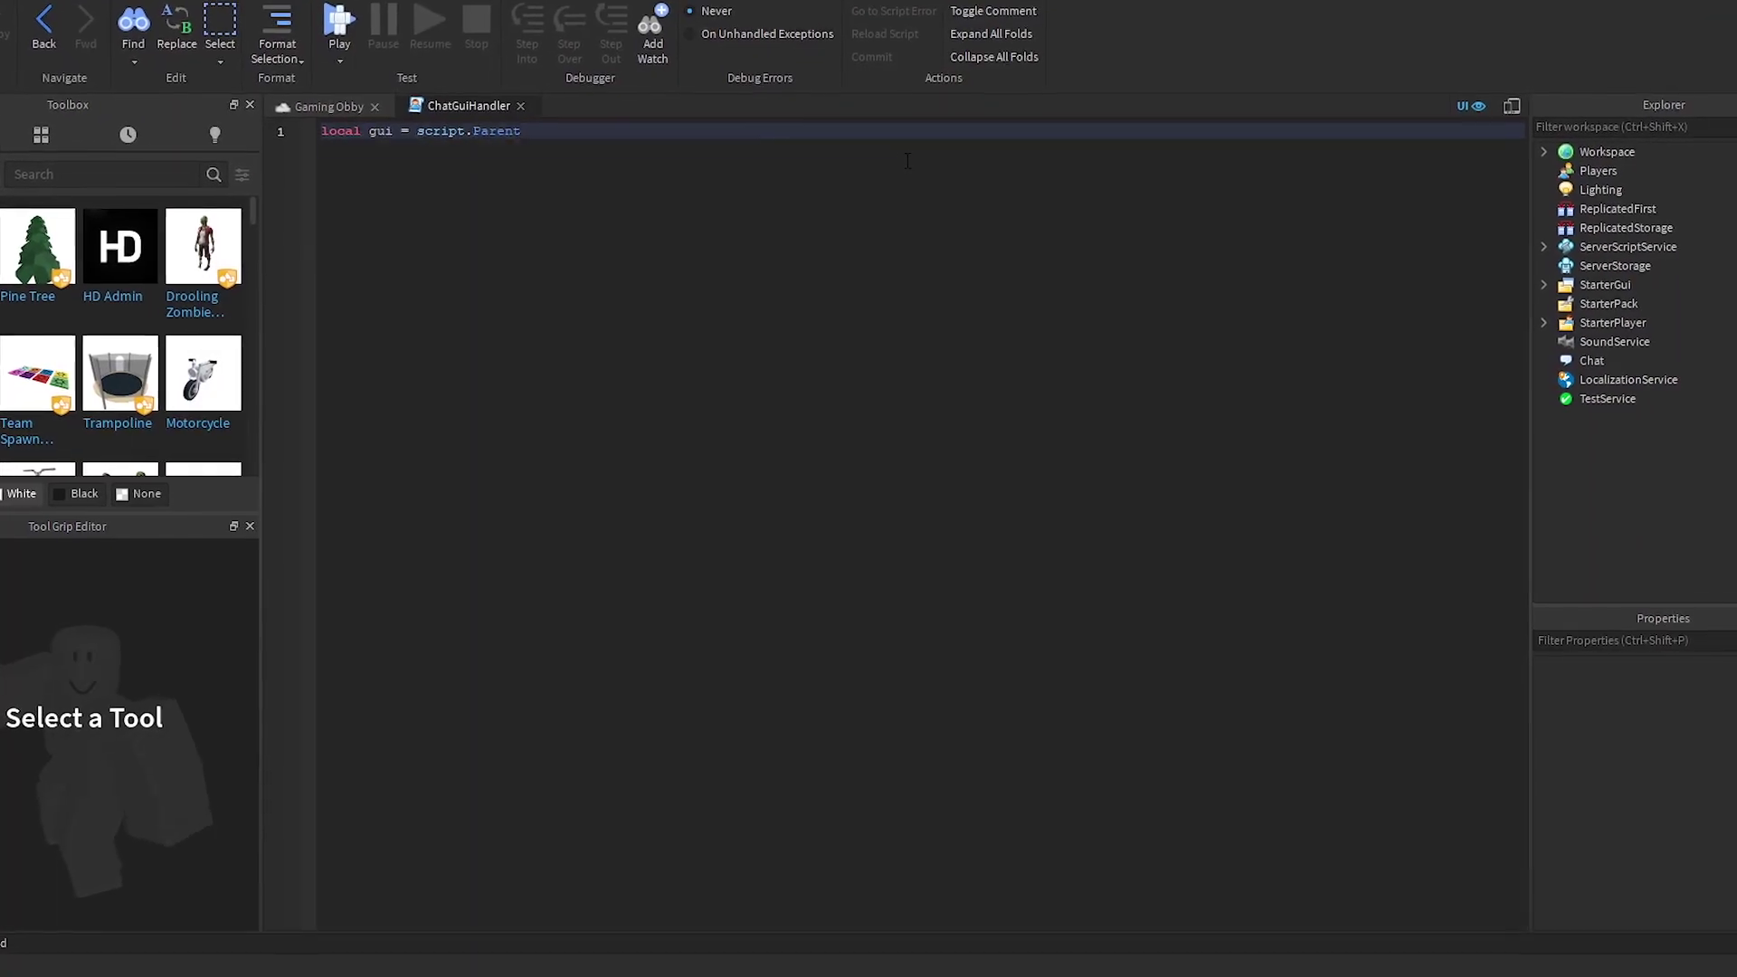
Step: Add the text, op1, range = 7 and empty NPCs variables, then begin a for loop over descendants
{"action": "key", "text": "Return"}
{"action": "type", "text": "local text = gui.TextBackground.Text"}
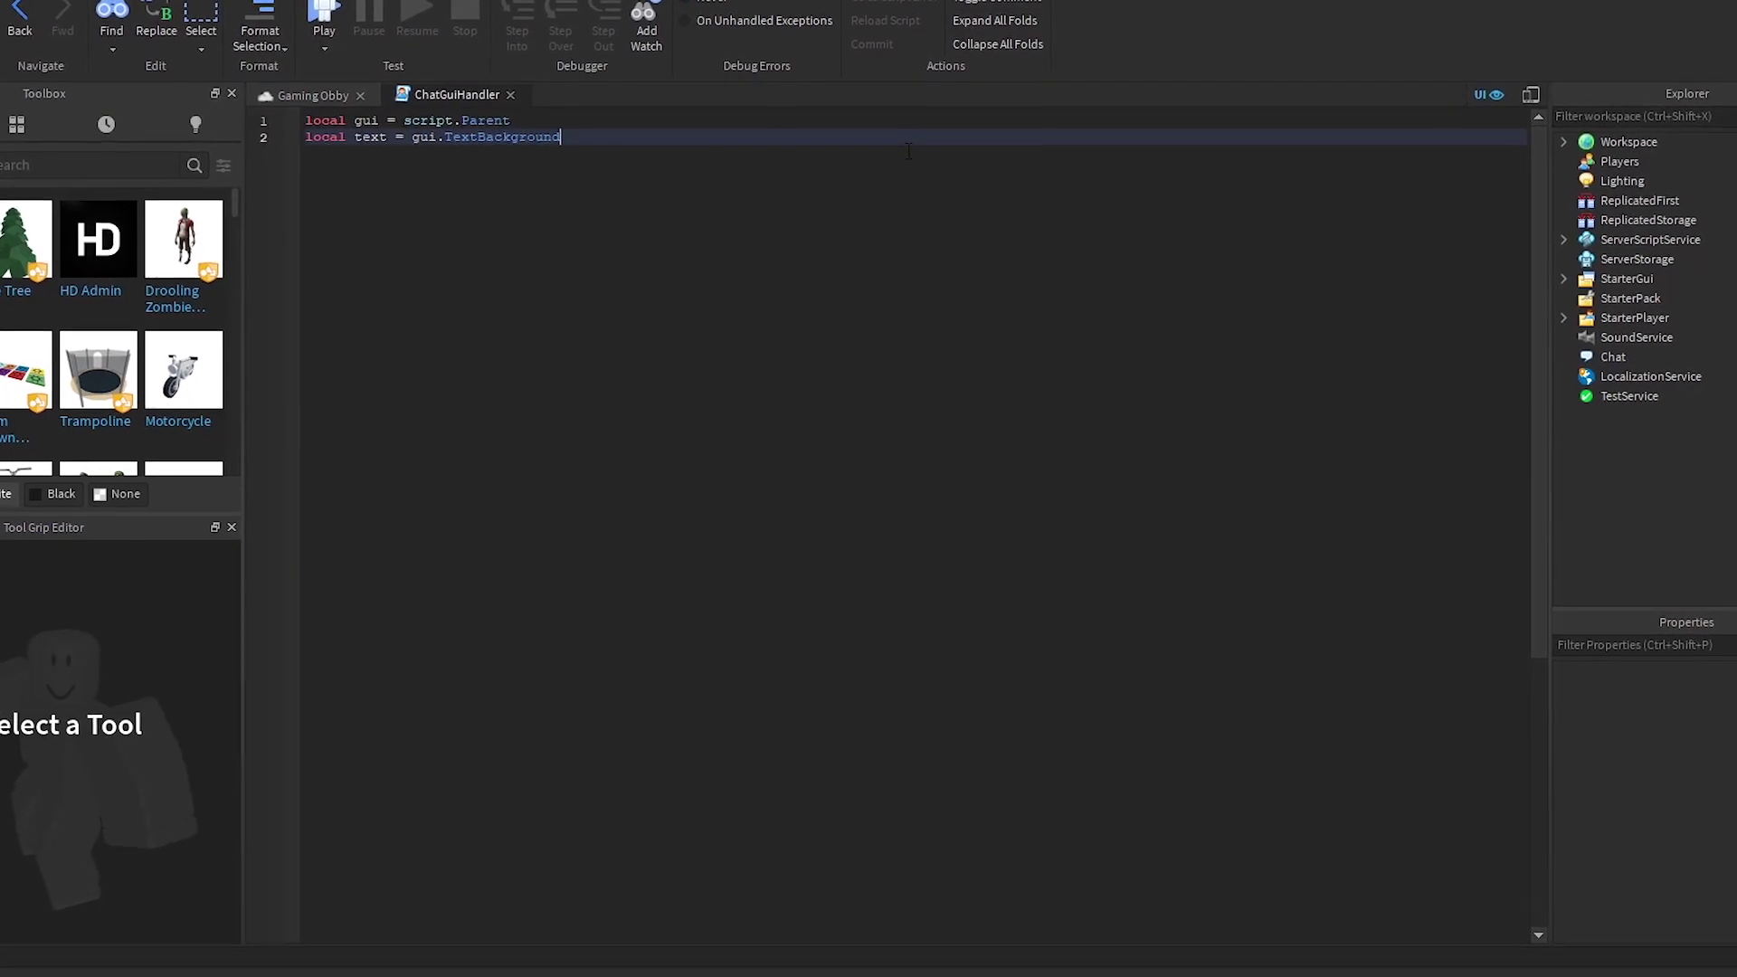
{"action": "key", "text": "Return"}
{"action": "type", "text": "local op1 = gui.TextBackground.Option1"}
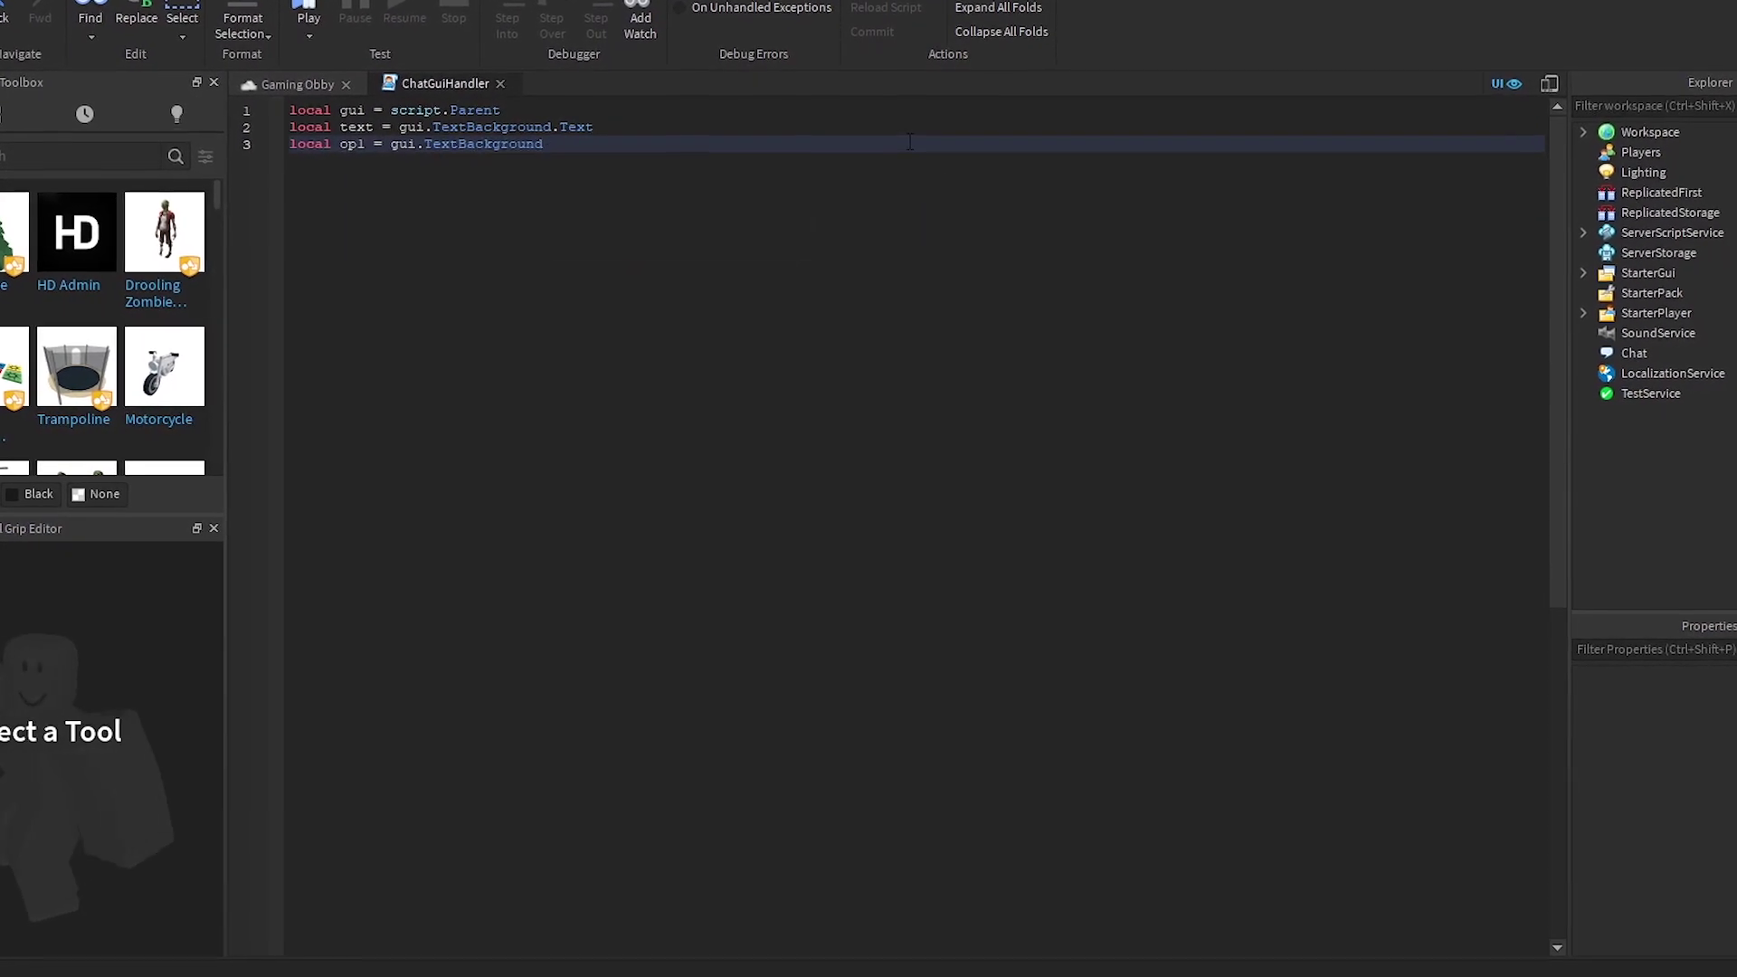
{"action": "key", "text": "Return"}
{"action": "key", "text": "Return"}
{"action": "type", "text": "local range = 7"}
{"action": "key", "text": "Return"}
{"action": "key", "text": "Return"}
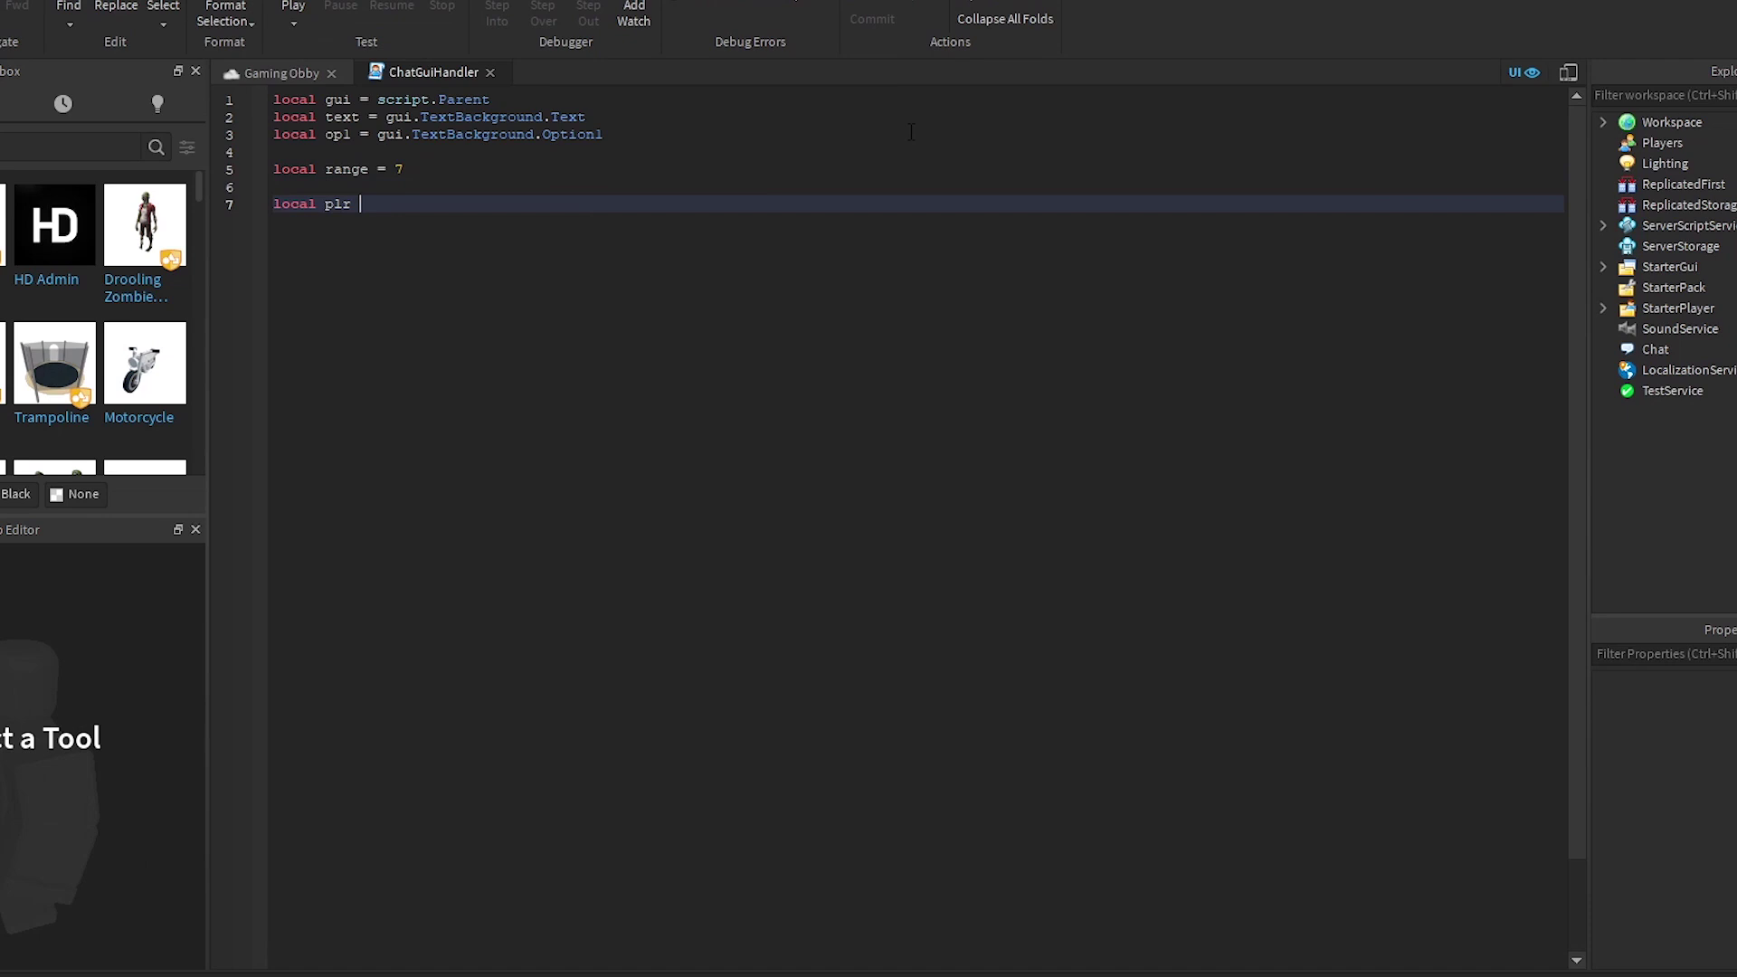
{"action": "key", "text": "Return"}
{"action": "key", "text": "Return"}
{"action": "type", "text": "local NPCs"}
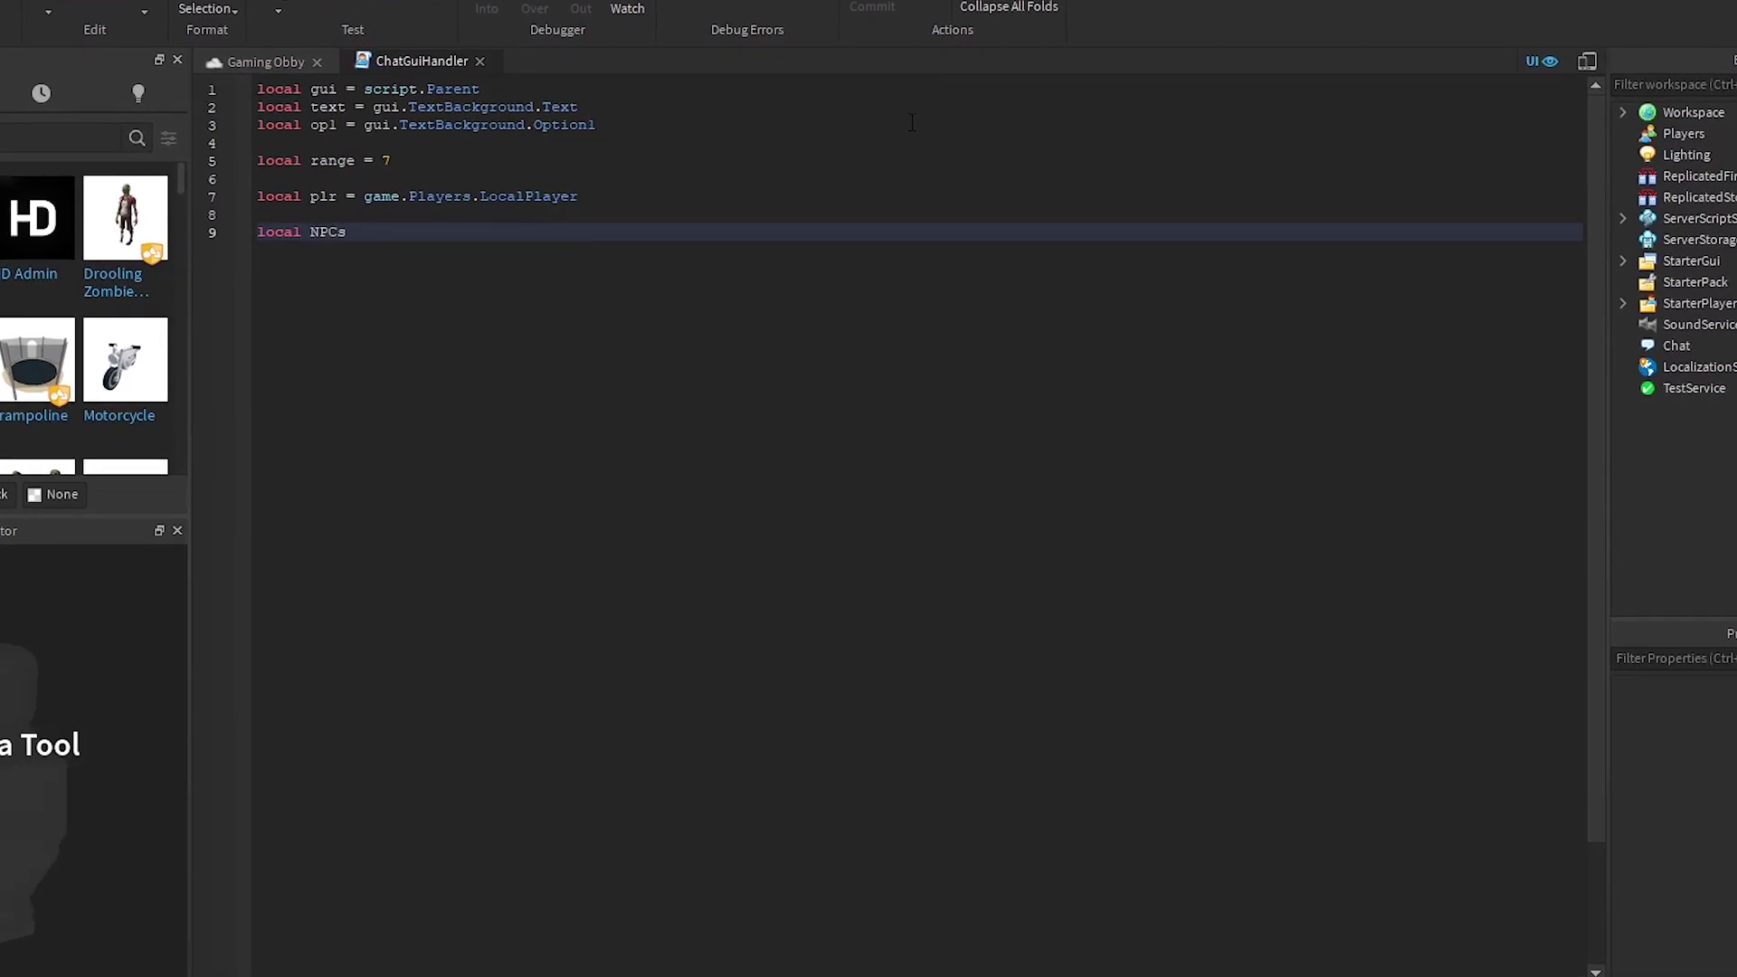
{"action": "type", "text": " = {}"}
{"action": "key", "text": "Return"}
{"action": "key", "text": "Return"}
{"action": "type", "text": "for i, descenda"}
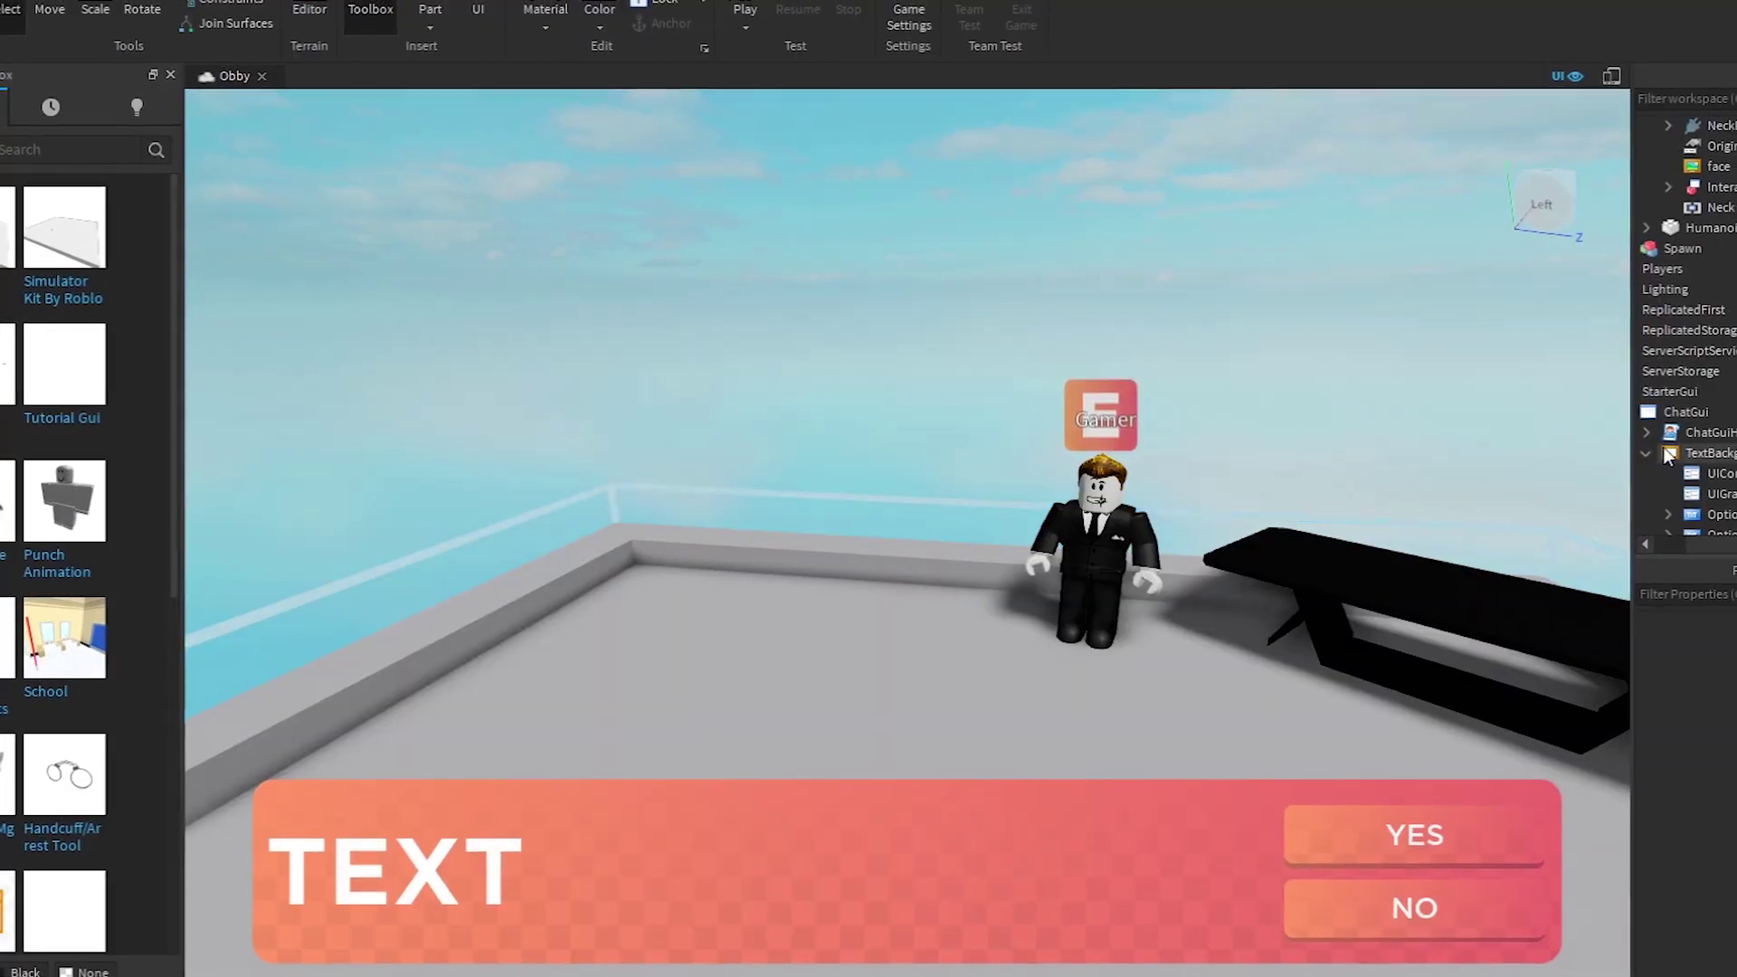
Step: Inspect the dialog's YES/NO options, Option2's children and the Part under ChatGuiHandler in Explorer
{"action": "left_click", "coordinate": [1719, 415]}
{"action": "left_click", "coordinate": [1717, 393]}
{"action": "scroll", "coordinate": [1701, 398], "scroll_direction": "down", "scroll_amount": 2}
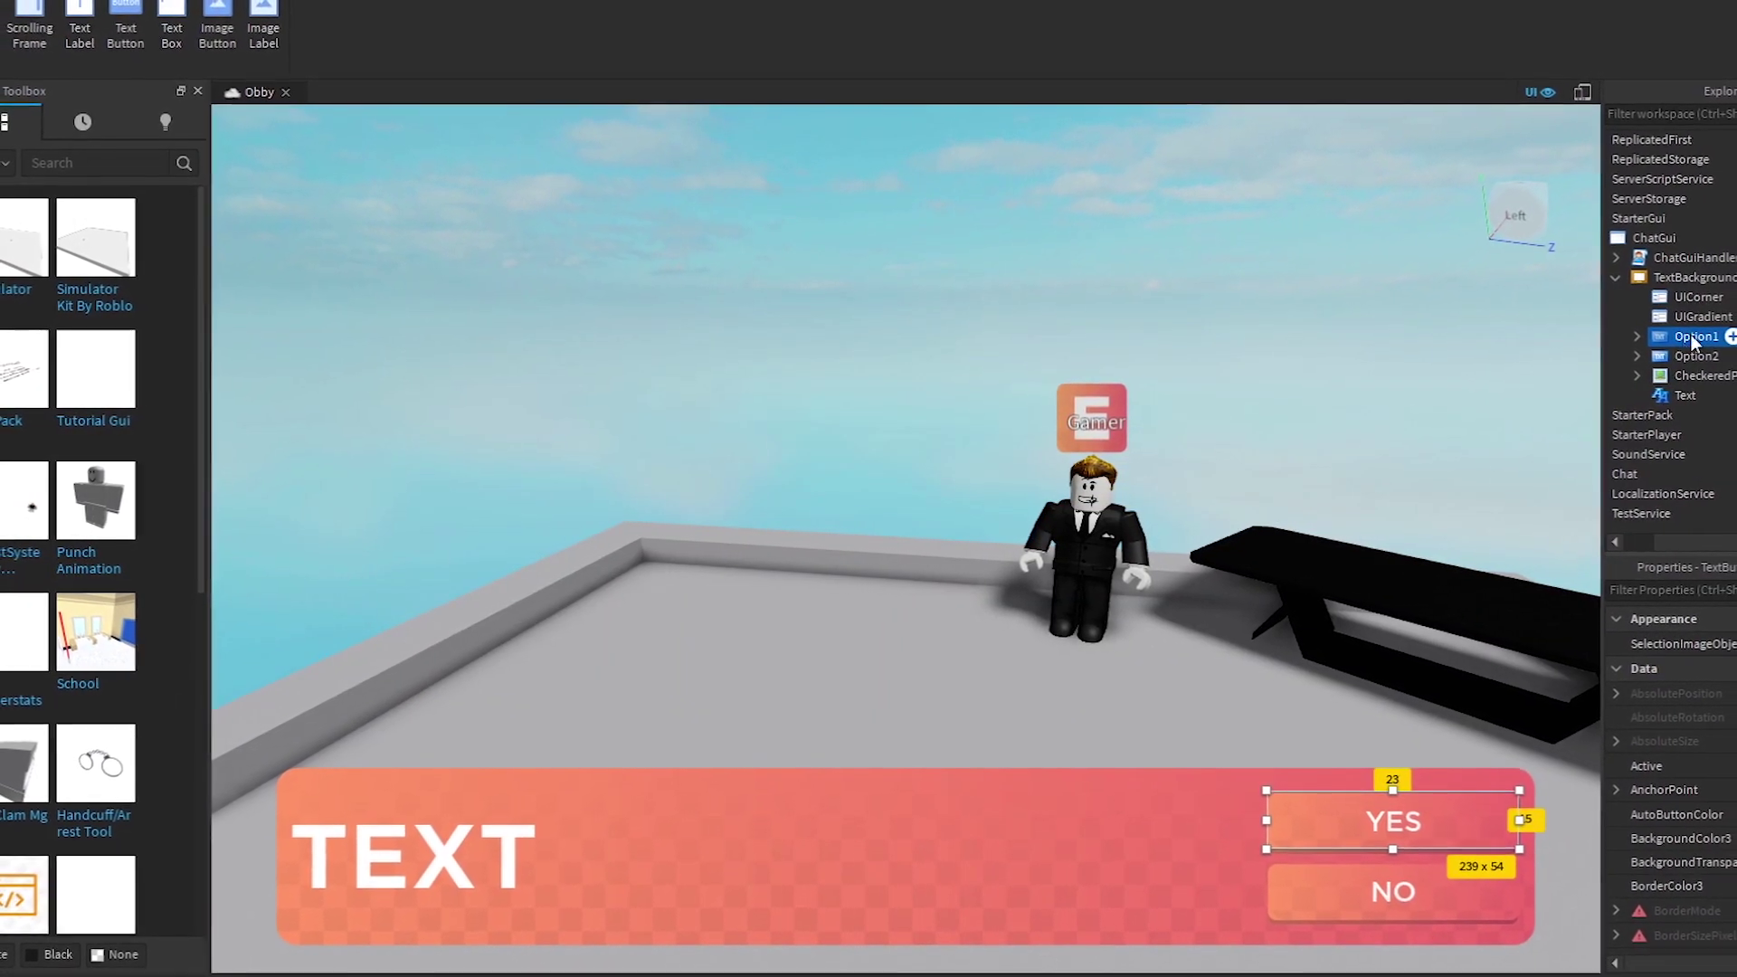
{"action": "left_click", "coordinate": [1645, 355]}
{"action": "left_click", "coordinate": [1629, 357]}
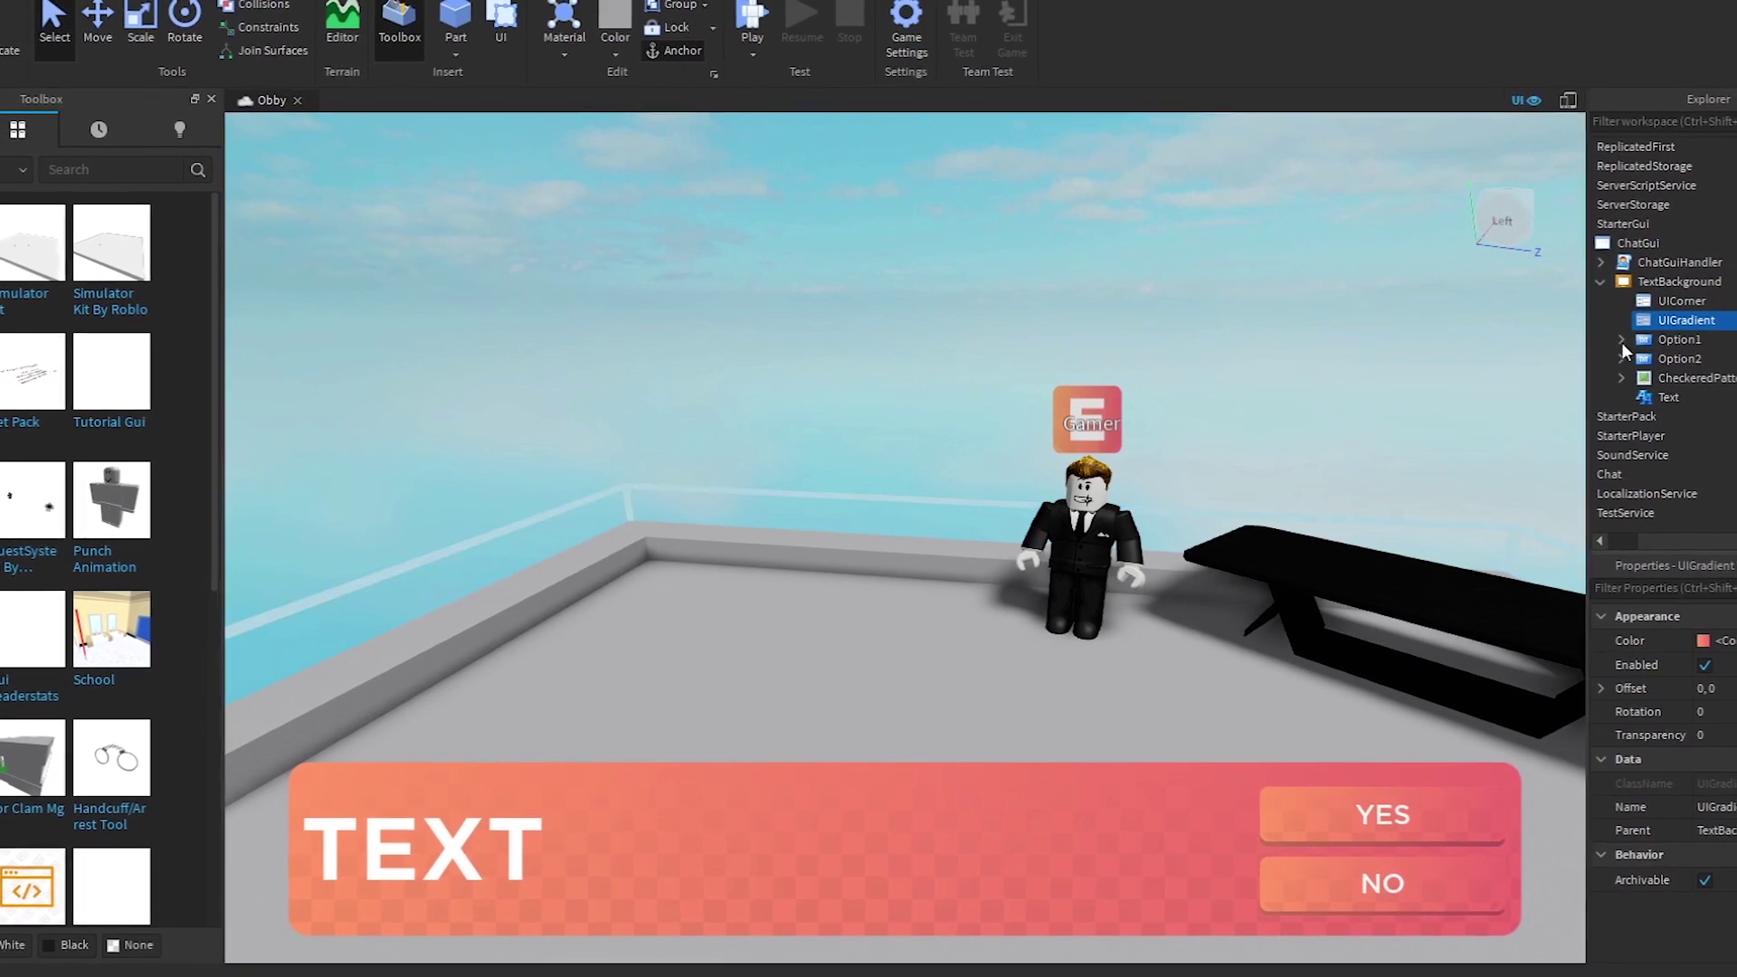
{"action": "left_click", "coordinate": [1609, 259]}
{"action": "left_click", "coordinate": [1672, 298]}
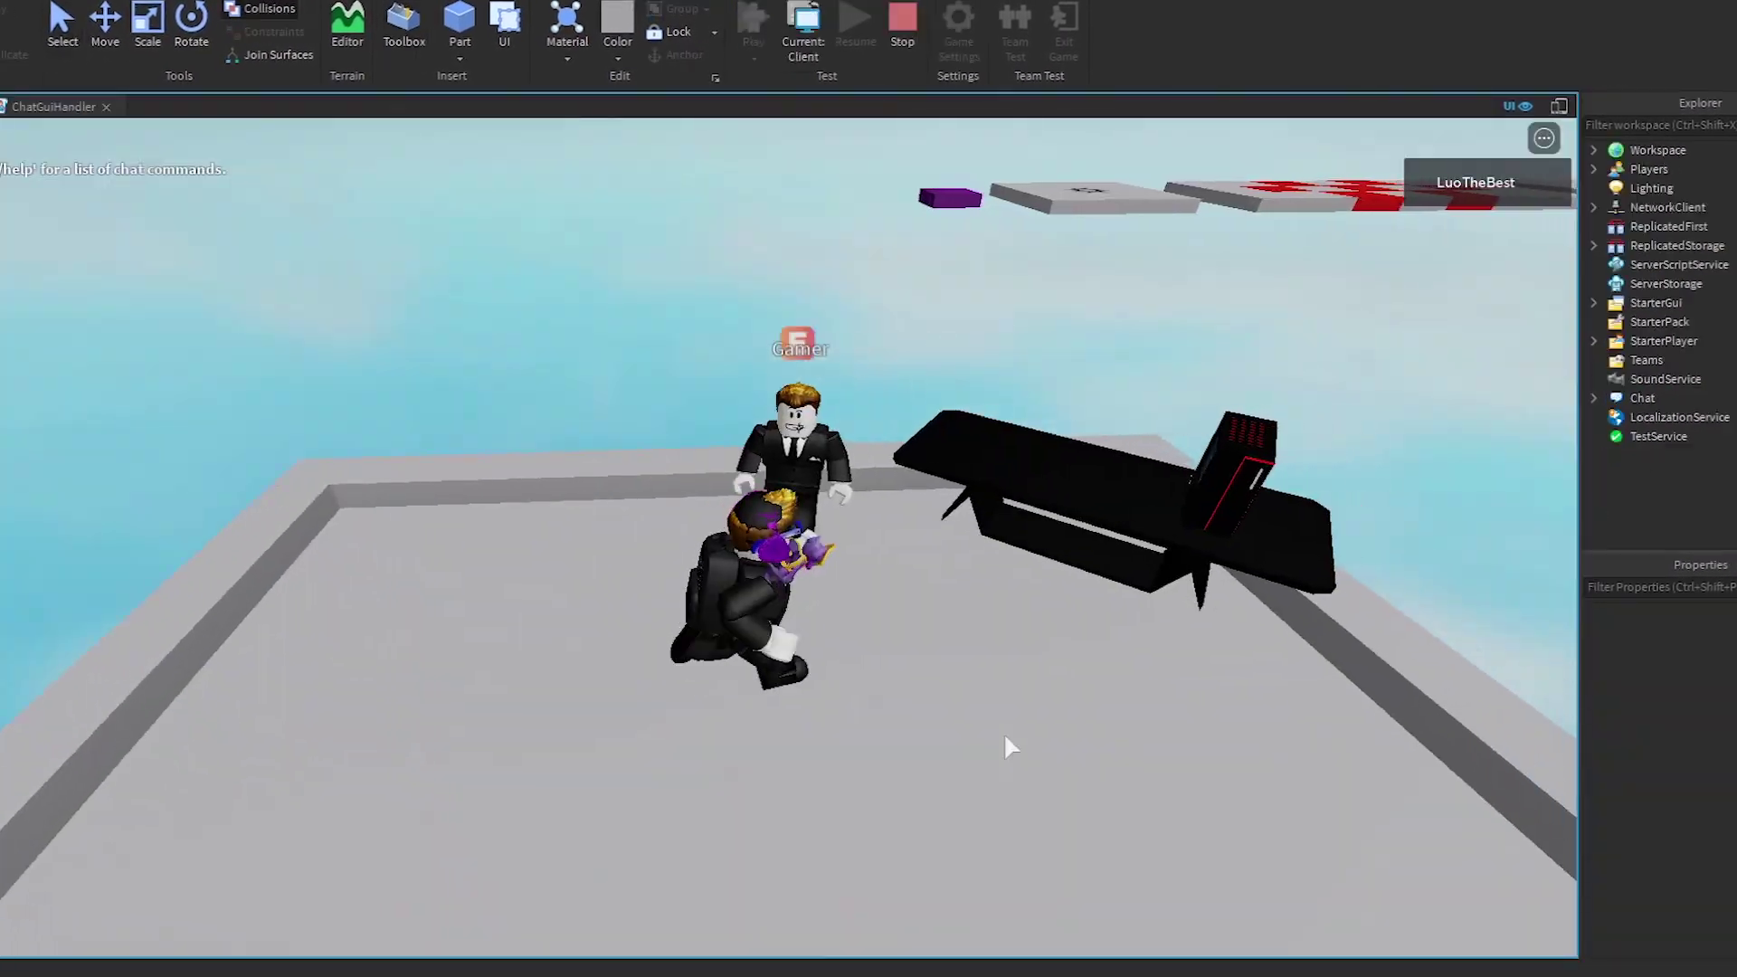
Step: Talk to the Gamer NPC with E and dismiss its thank-you dialog with OK
{"action": "key", "text": "e"}
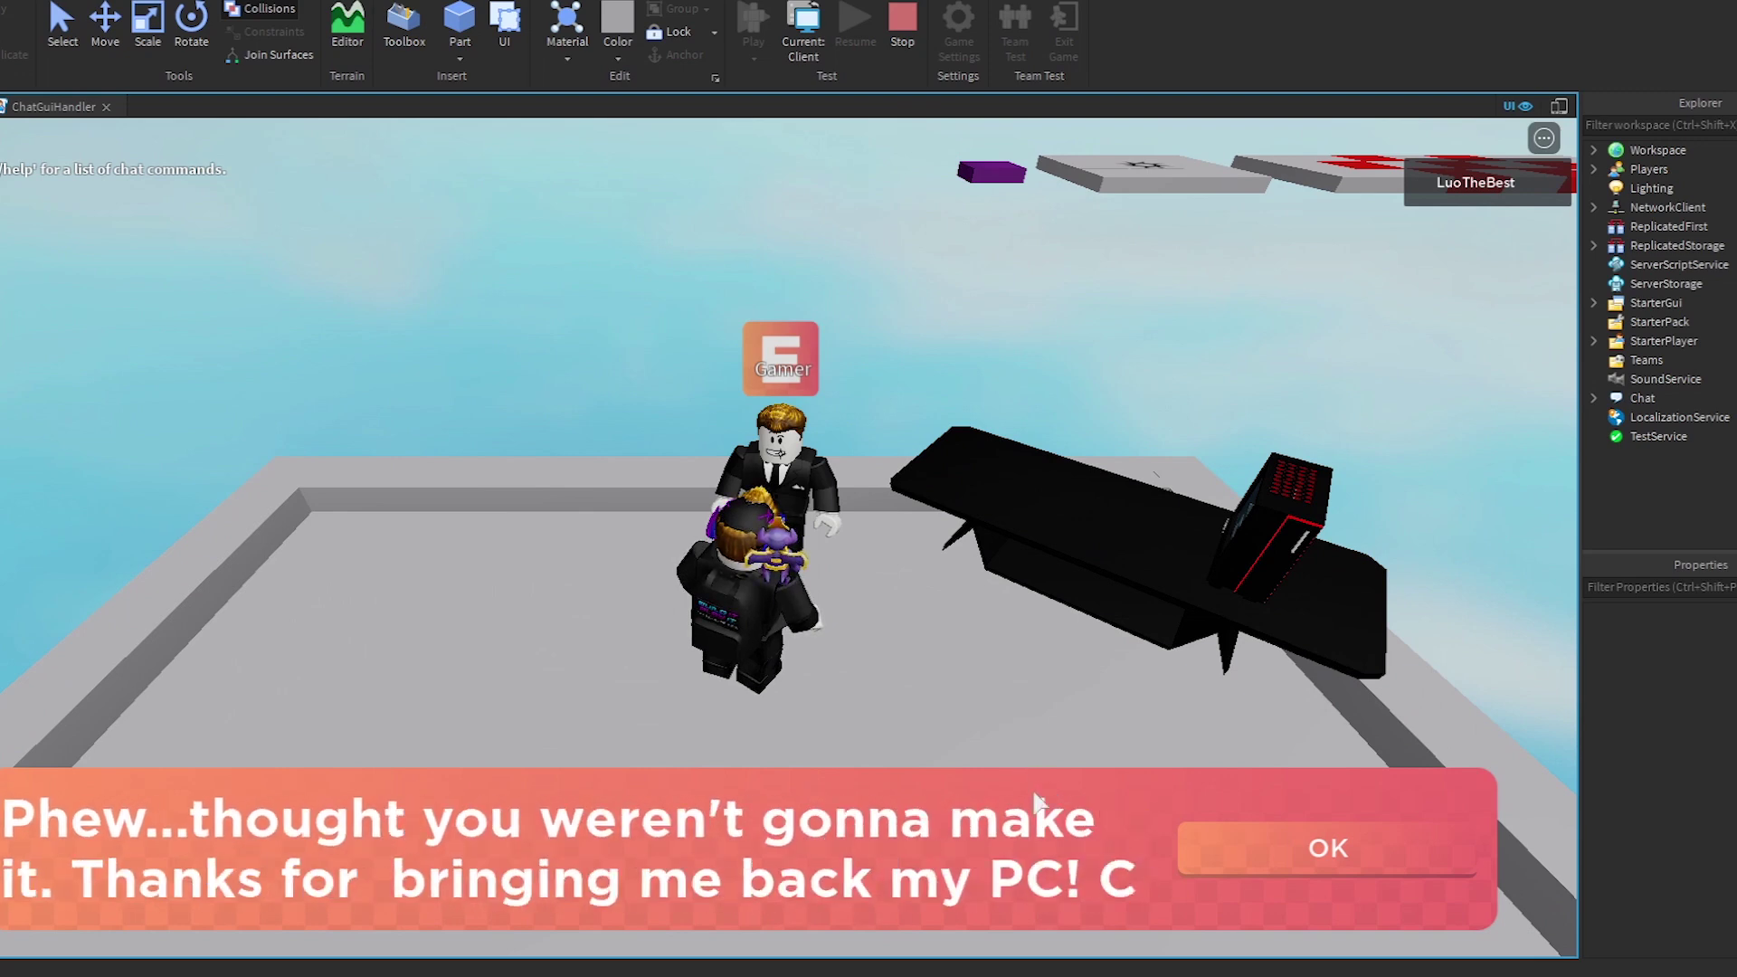
{"action": "left_click", "coordinate": [1322, 848]}
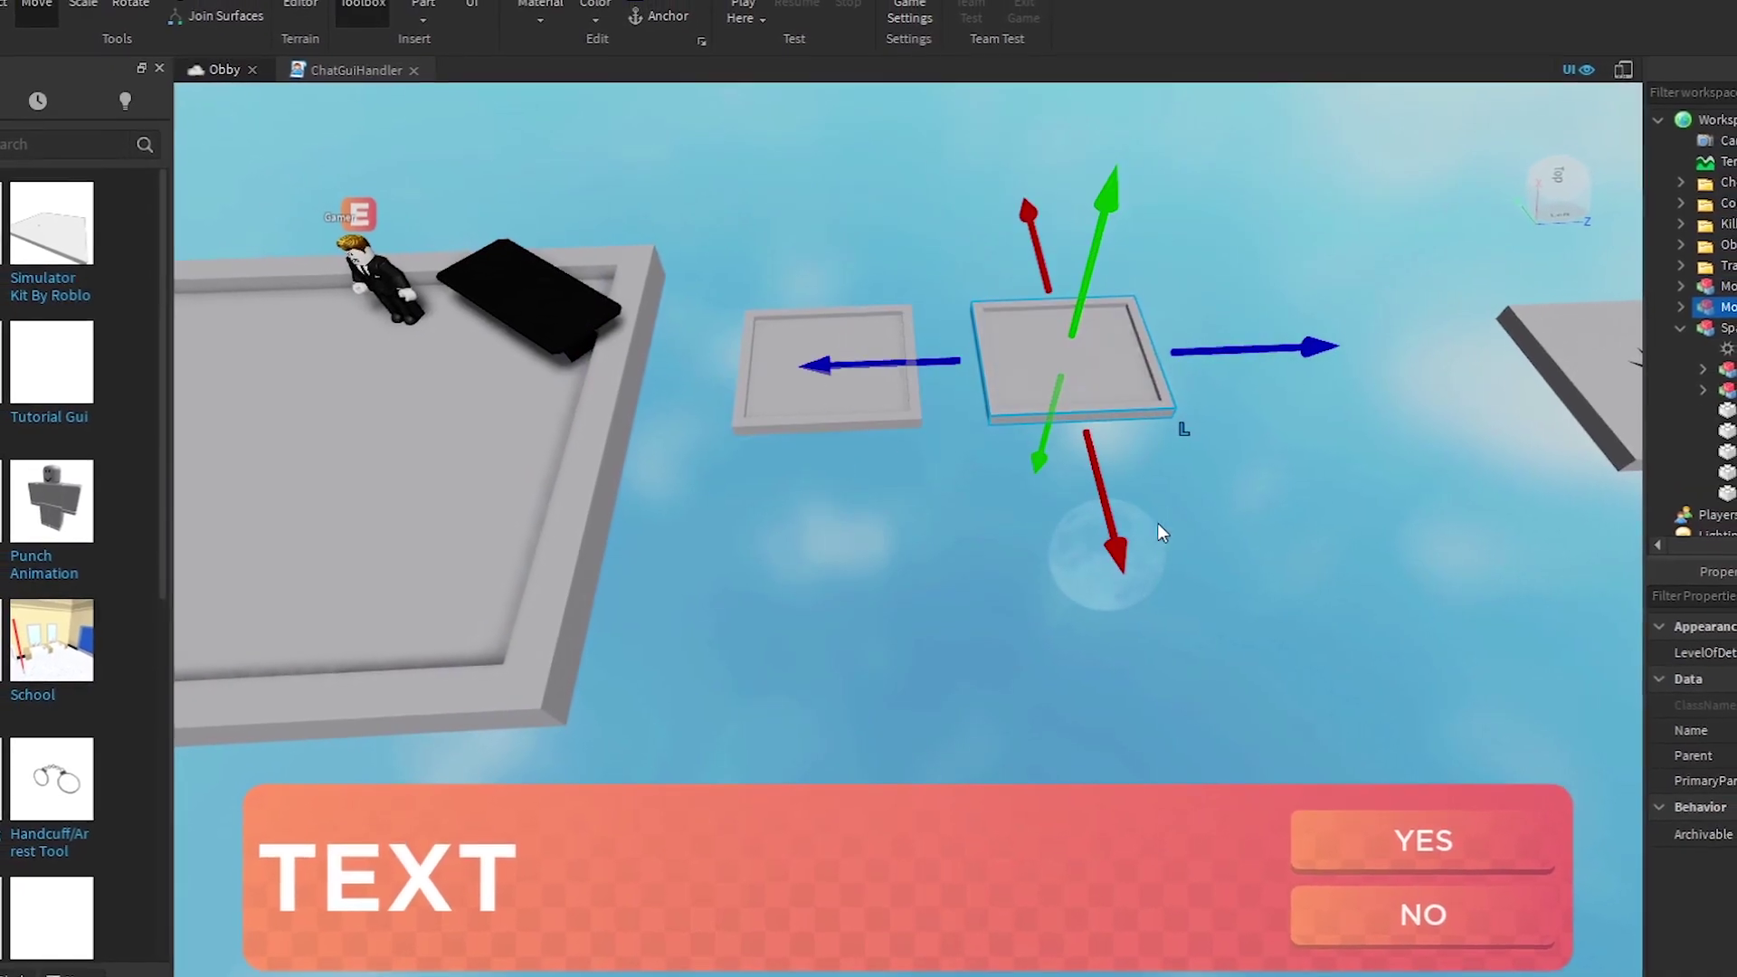
Step: Duplicate the small square platform several times and drag the copies along the course
{"action": "left_click_drag", "start_coordinate": [1122, 543], "coordinate": [1145, 737]}
{"action": "right_click_drag", "start_coordinate": [1145, 737], "coordinate": [1146, 615]}
{"action": "key", "text": "ctrl+d"}
{"action": "left_click_drag", "start_coordinate": [913, 499], "coordinate": [1185, 549]}
{"action": "right_click_drag", "start_coordinate": [961, 708], "coordinate": [1101, 555]}
{"action": "left_click_drag", "start_coordinate": [1040, 615], "coordinate": [1031, 533]}
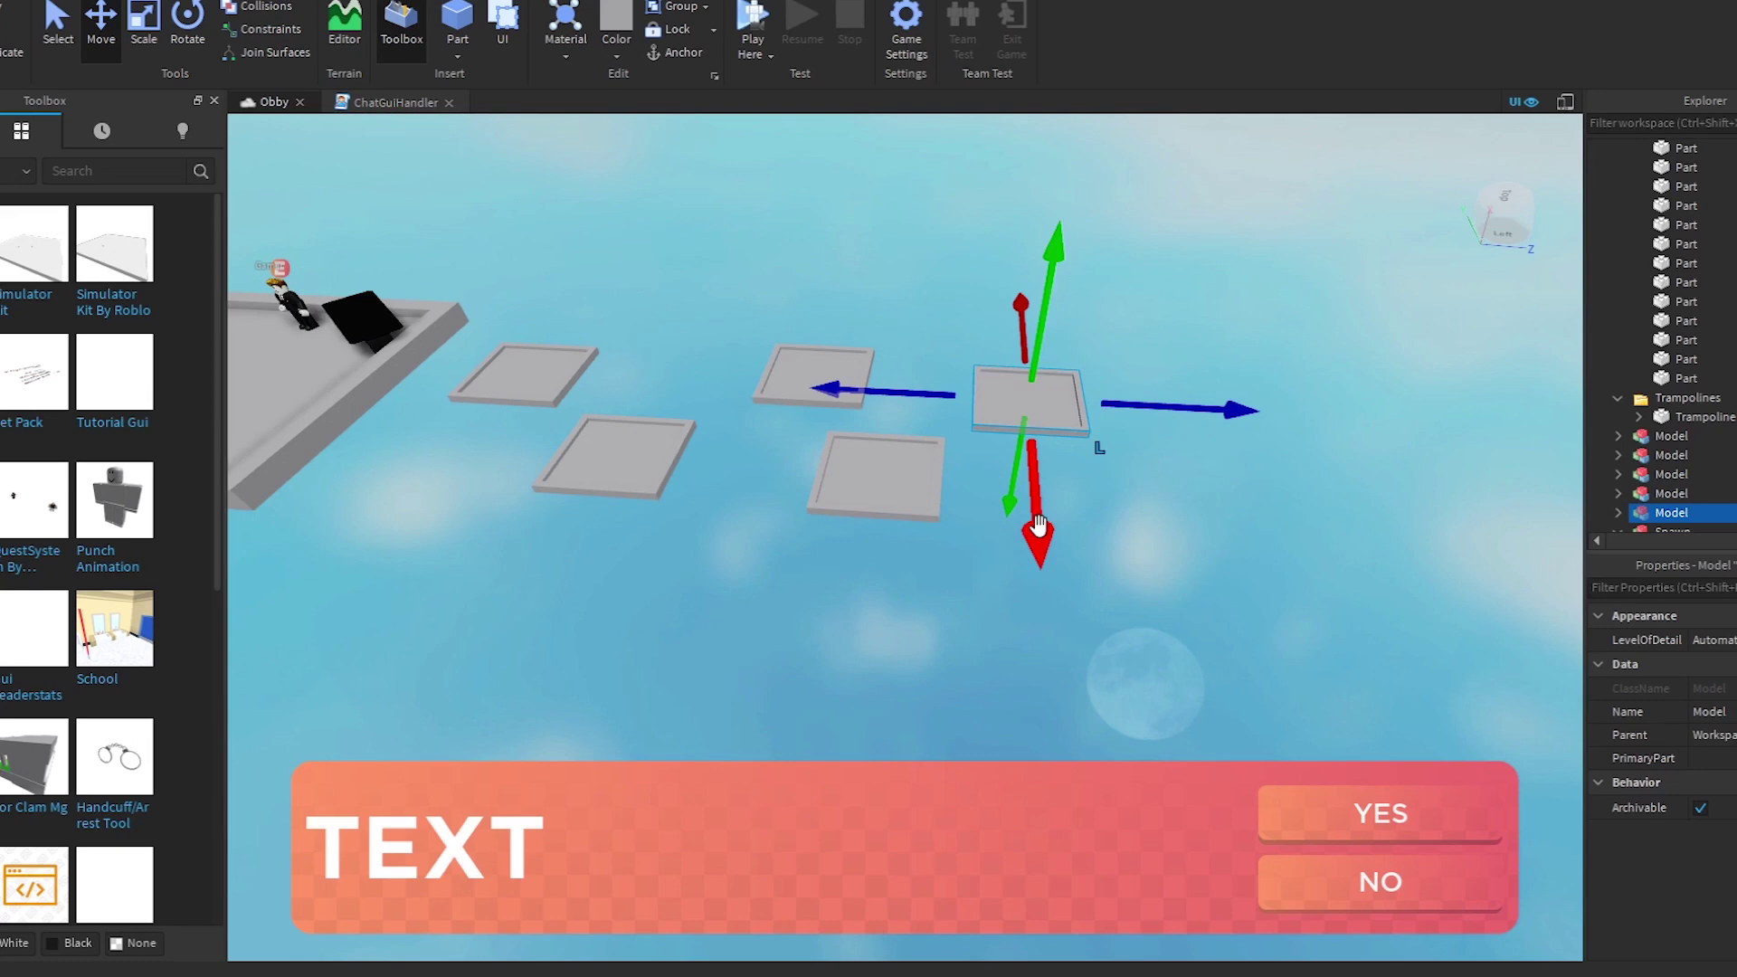
{"action": "key", "text": "ctrl+d"}
{"action": "left_click_drag", "start_coordinate": [1203, 407], "coordinate": [1393, 422]}
{"action": "right_click_drag", "start_coordinate": [1260, 559], "coordinate": [1028, 492]}
{"action": "left_click_drag", "start_coordinate": [1028, 492], "coordinate": [1138, 409]}
{"action": "left_click_drag", "start_coordinate": [1205, 541], "coordinate": [1458, 579]}
{"action": "key", "text": "ctrl+d"}
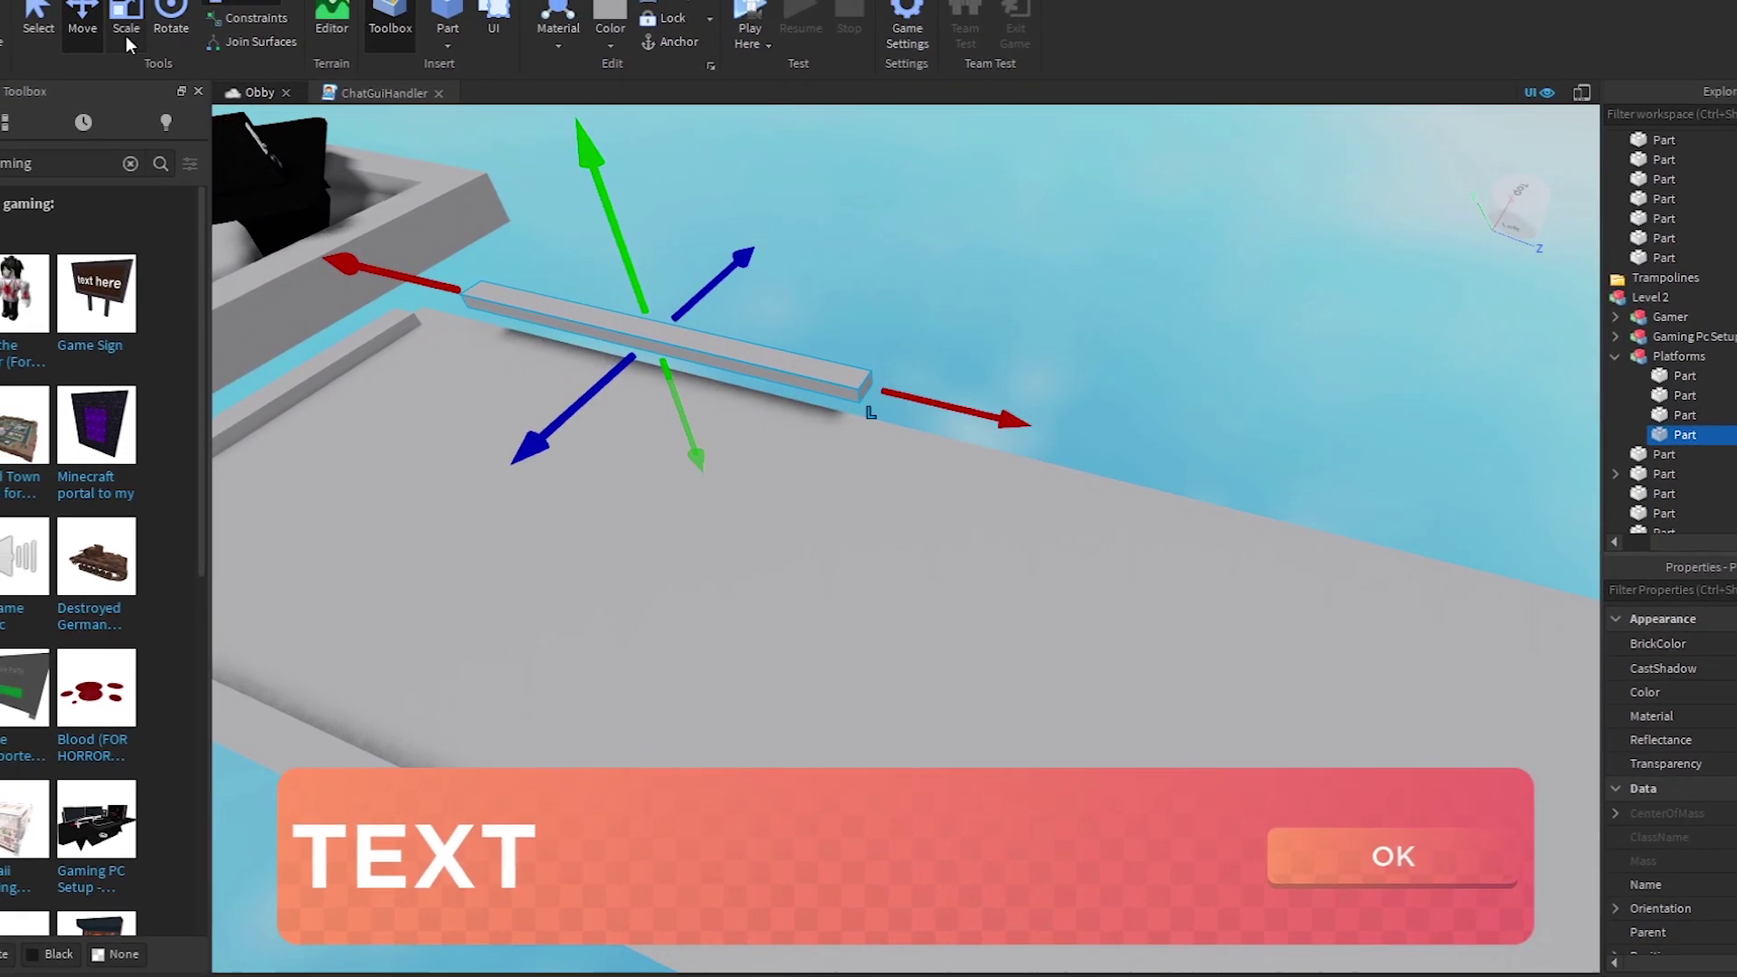
Step: Stretch the red KillBrick longer at both ends with the Scale tool
{"action": "left_click", "coordinate": [127, 37]}
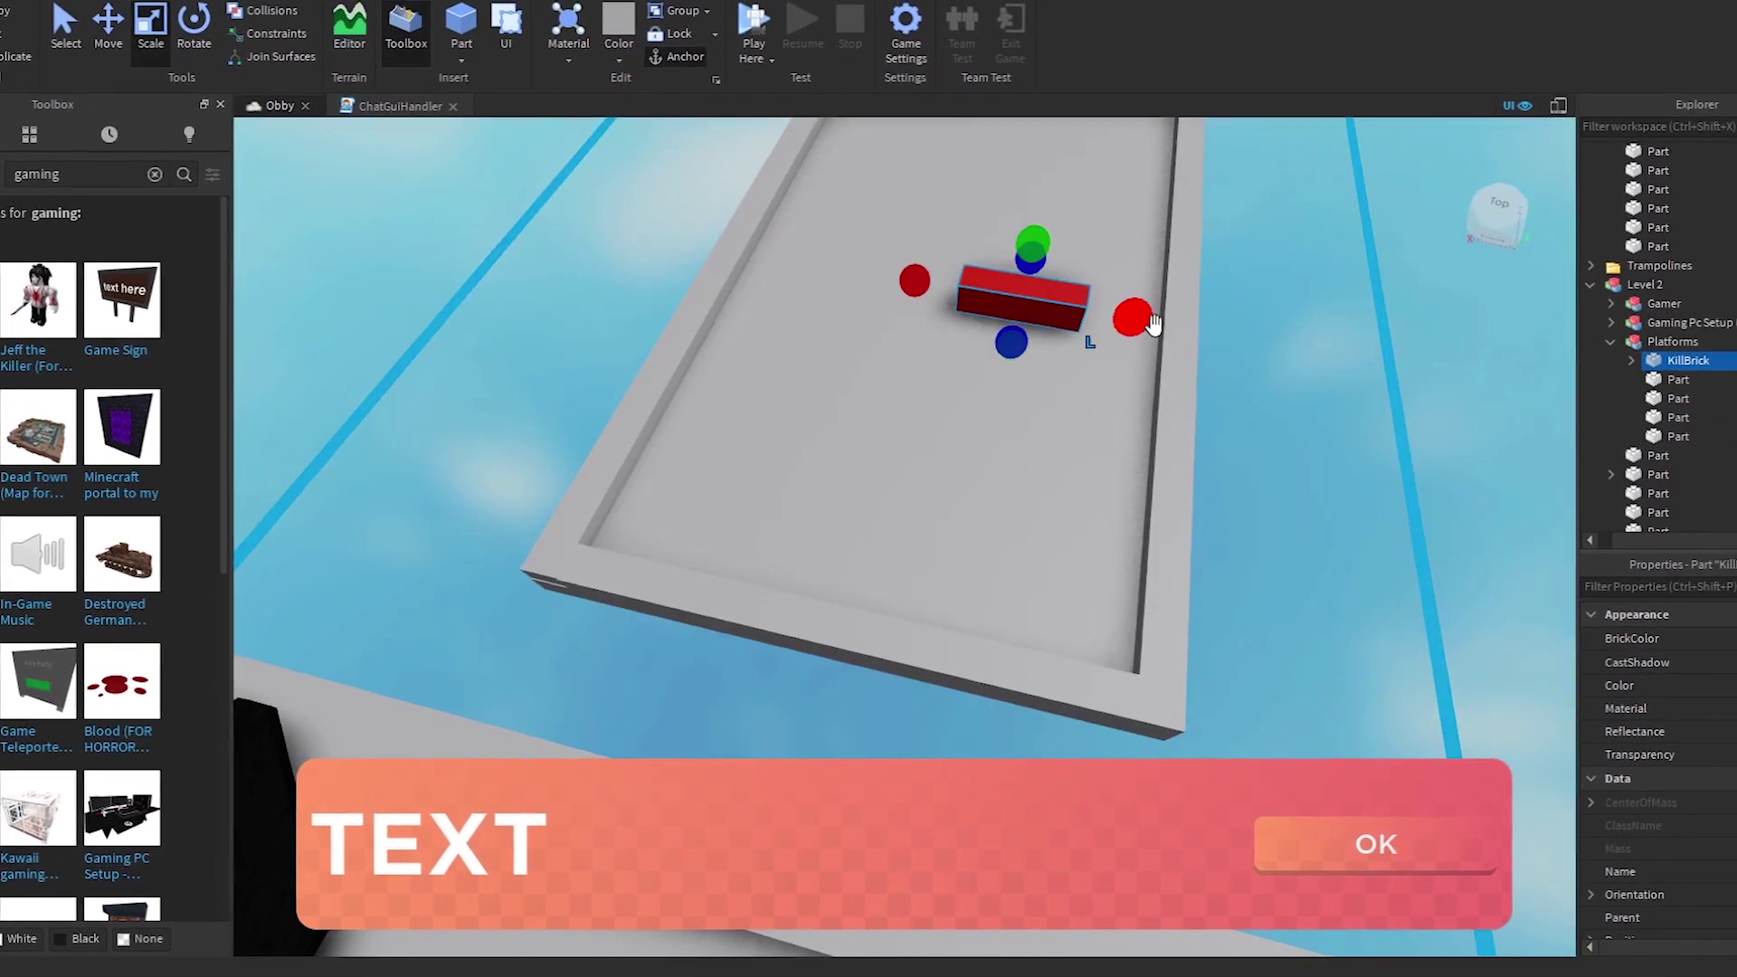
{"action": "left_click_drag", "start_coordinate": [1132, 317], "coordinate": [1249, 334]}
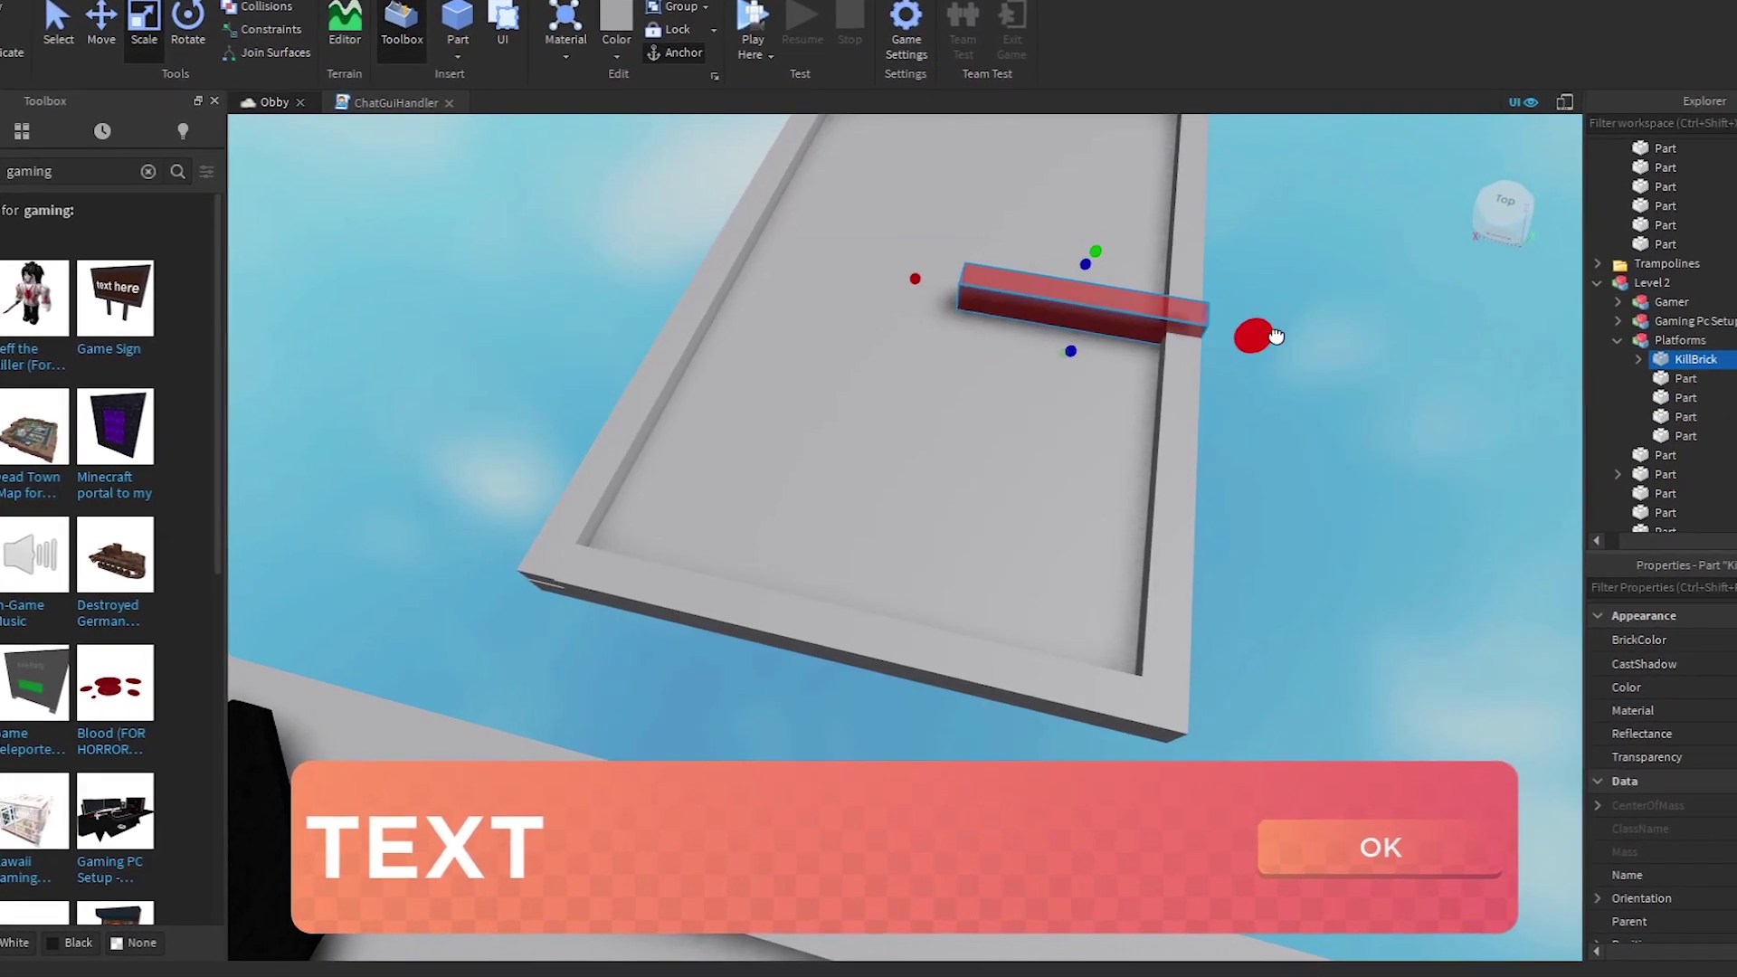
{"action": "left_click_drag", "start_coordinate": [911, 280], "coordinate": [679, 232]}
{"action": "left_click", "coordinate": [1388, 275]}
{"action": "right_click_drag", "start_coordinate": [1388, 275], "coordinate": [1493, 337]}
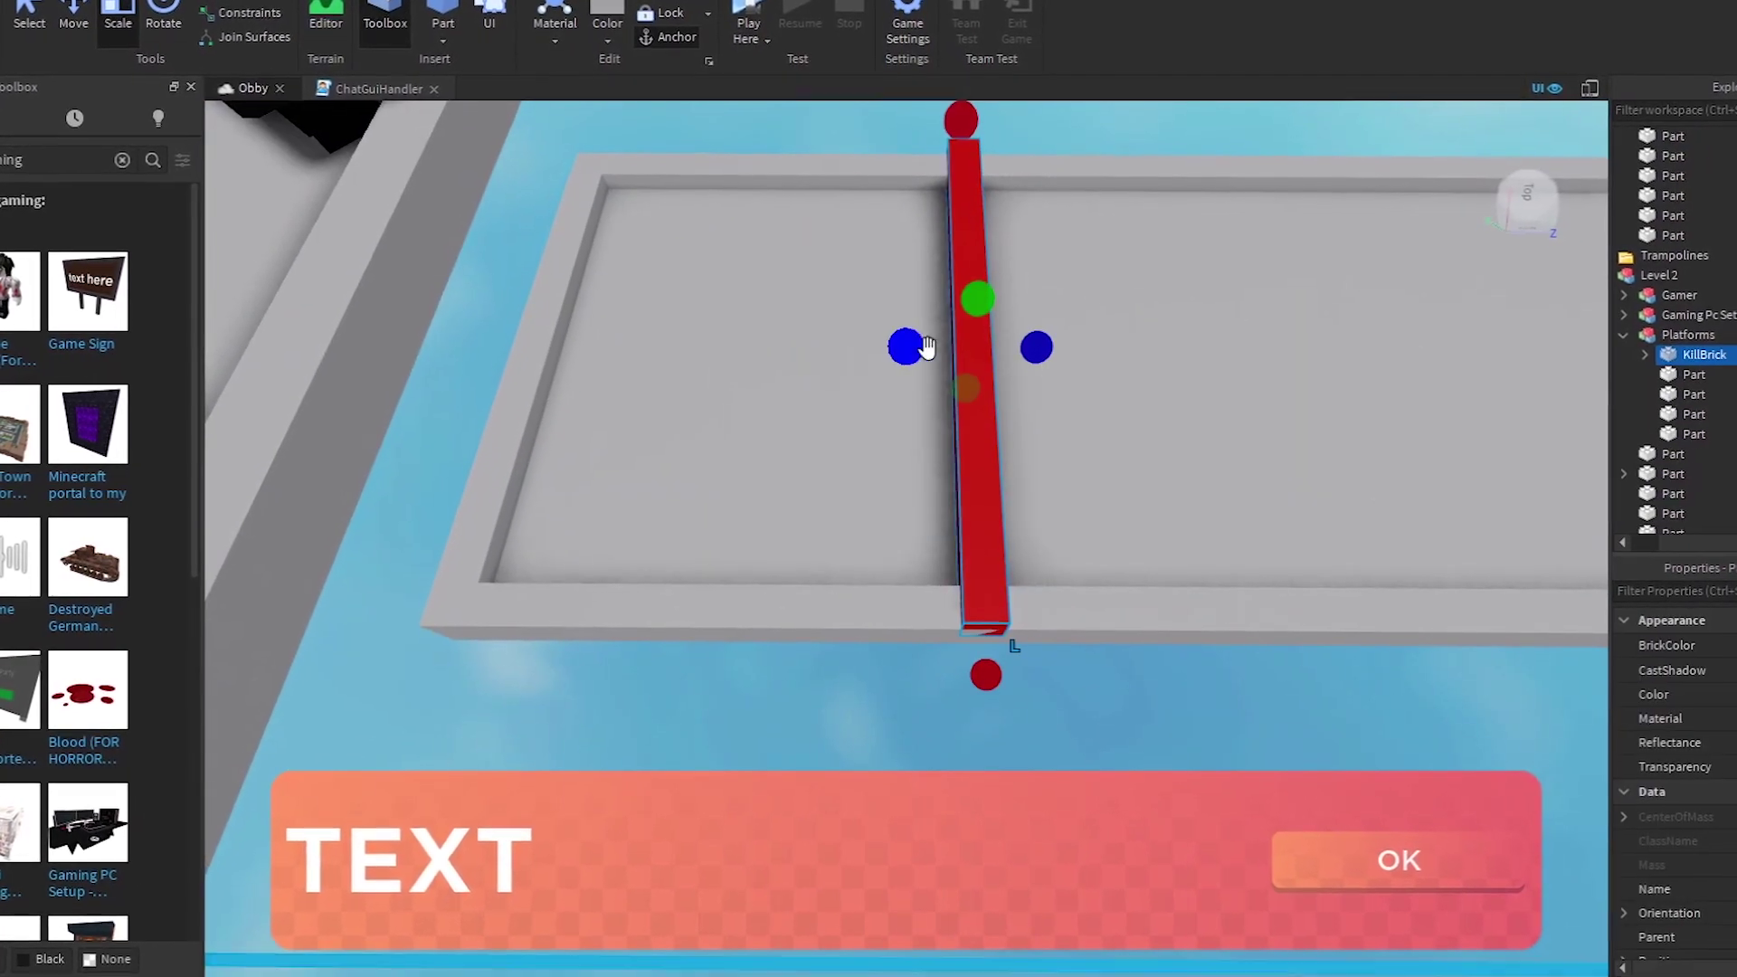
{"action": "left_click_drag", "start_coordinate": [844, 323], "coordinate": [663, 344]}
{"action": "key", "text": "ctrl+d"}
{"action": "left_click_drag", "start_coordinate": [950, 345], "coordinate": [1393, 365]}
{"action": "key", "text": "ctrl+d"}
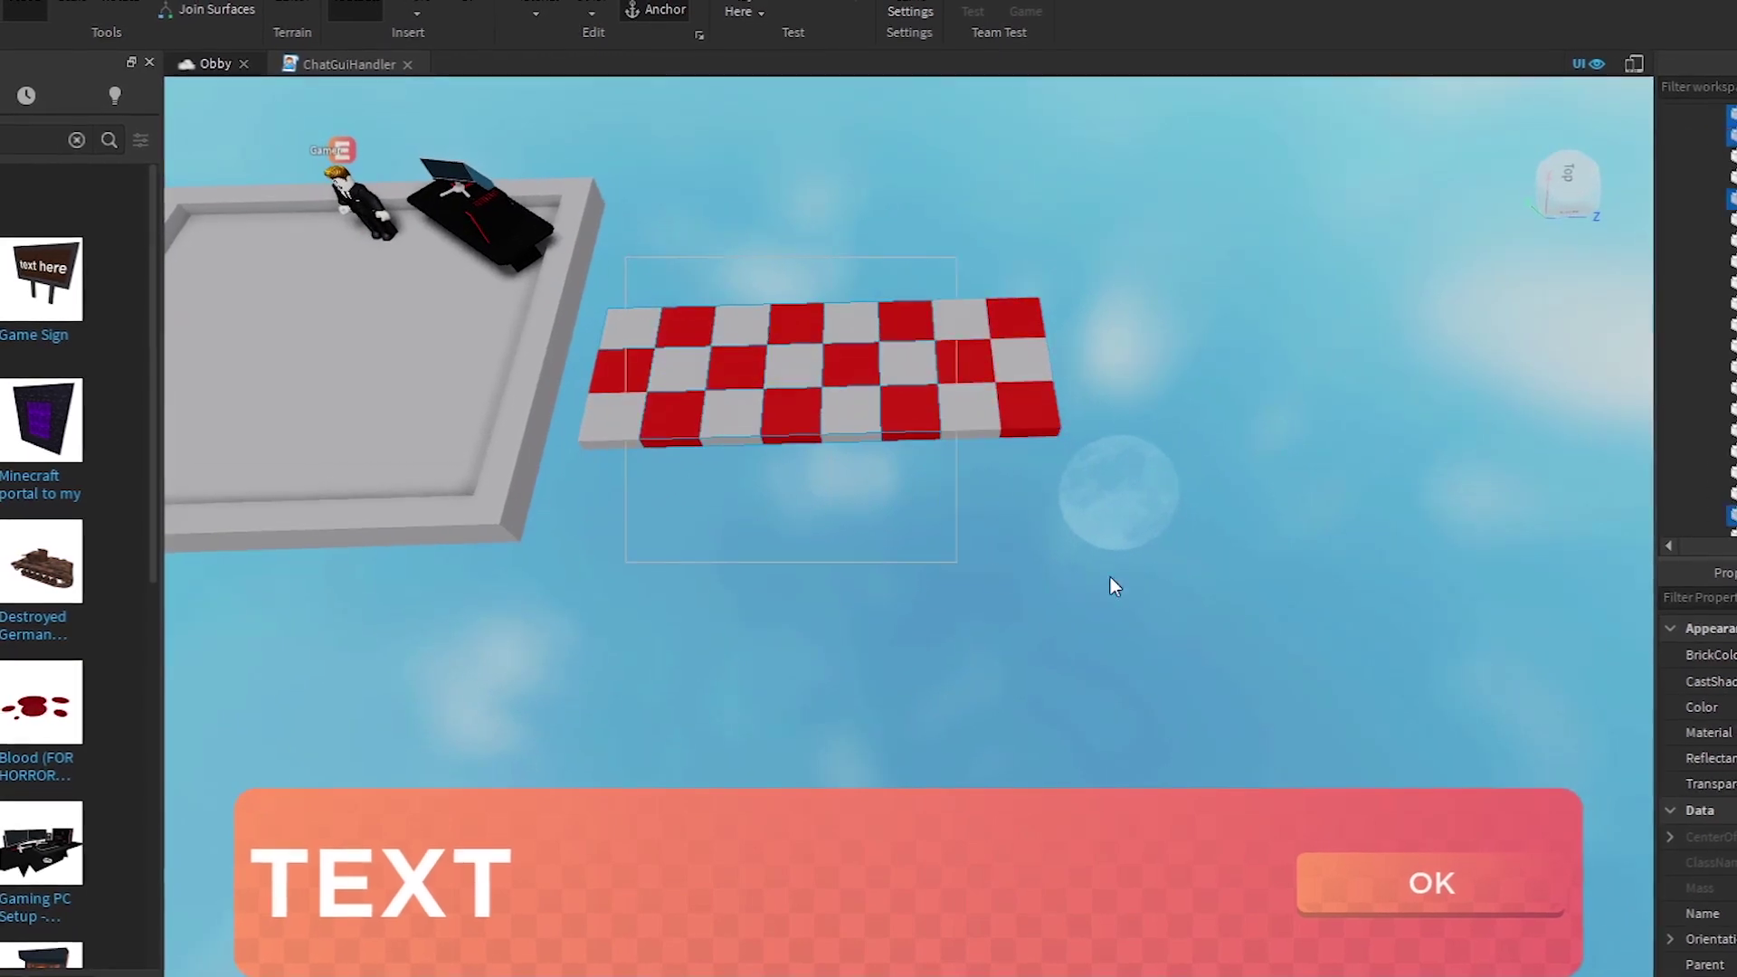
Step: Duplicate the checkered platform and line the copy up to the right of the original
{"action": "key", "text": "ctrl+d"}
{"action": "left_click_drag", "start_coordinate": [1141, 377], "coordinate": [1602, 362]}
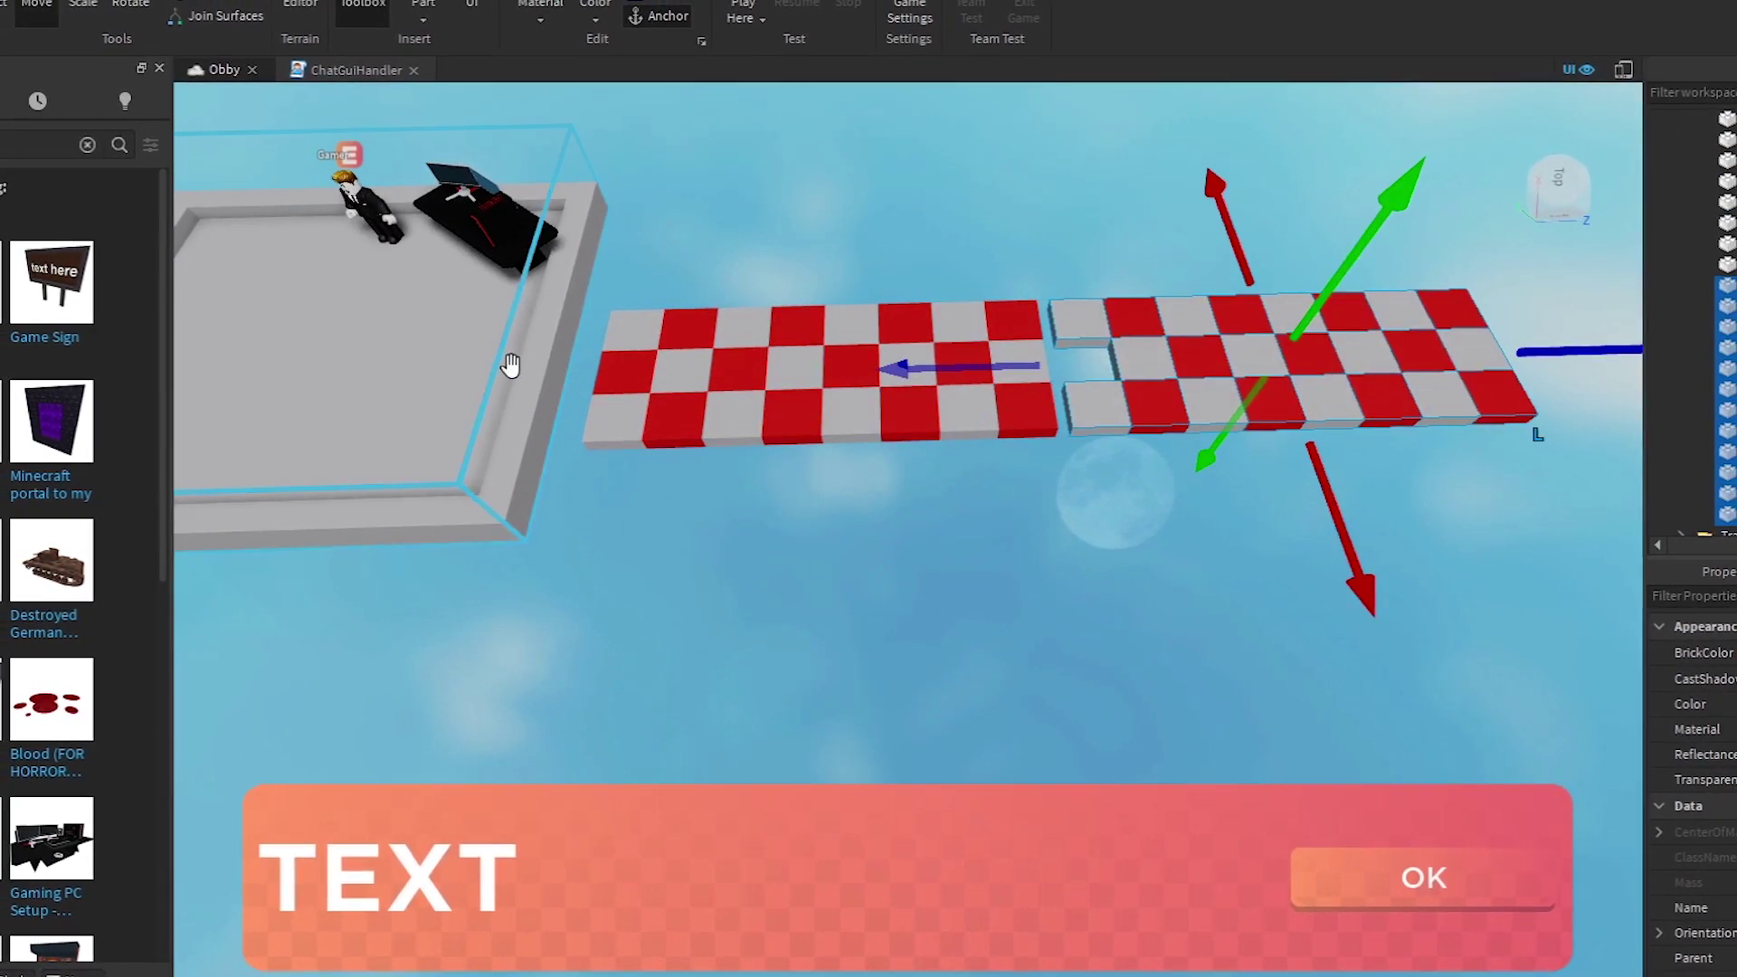
{"action": "left_click", "coordinate": [778, 378]}
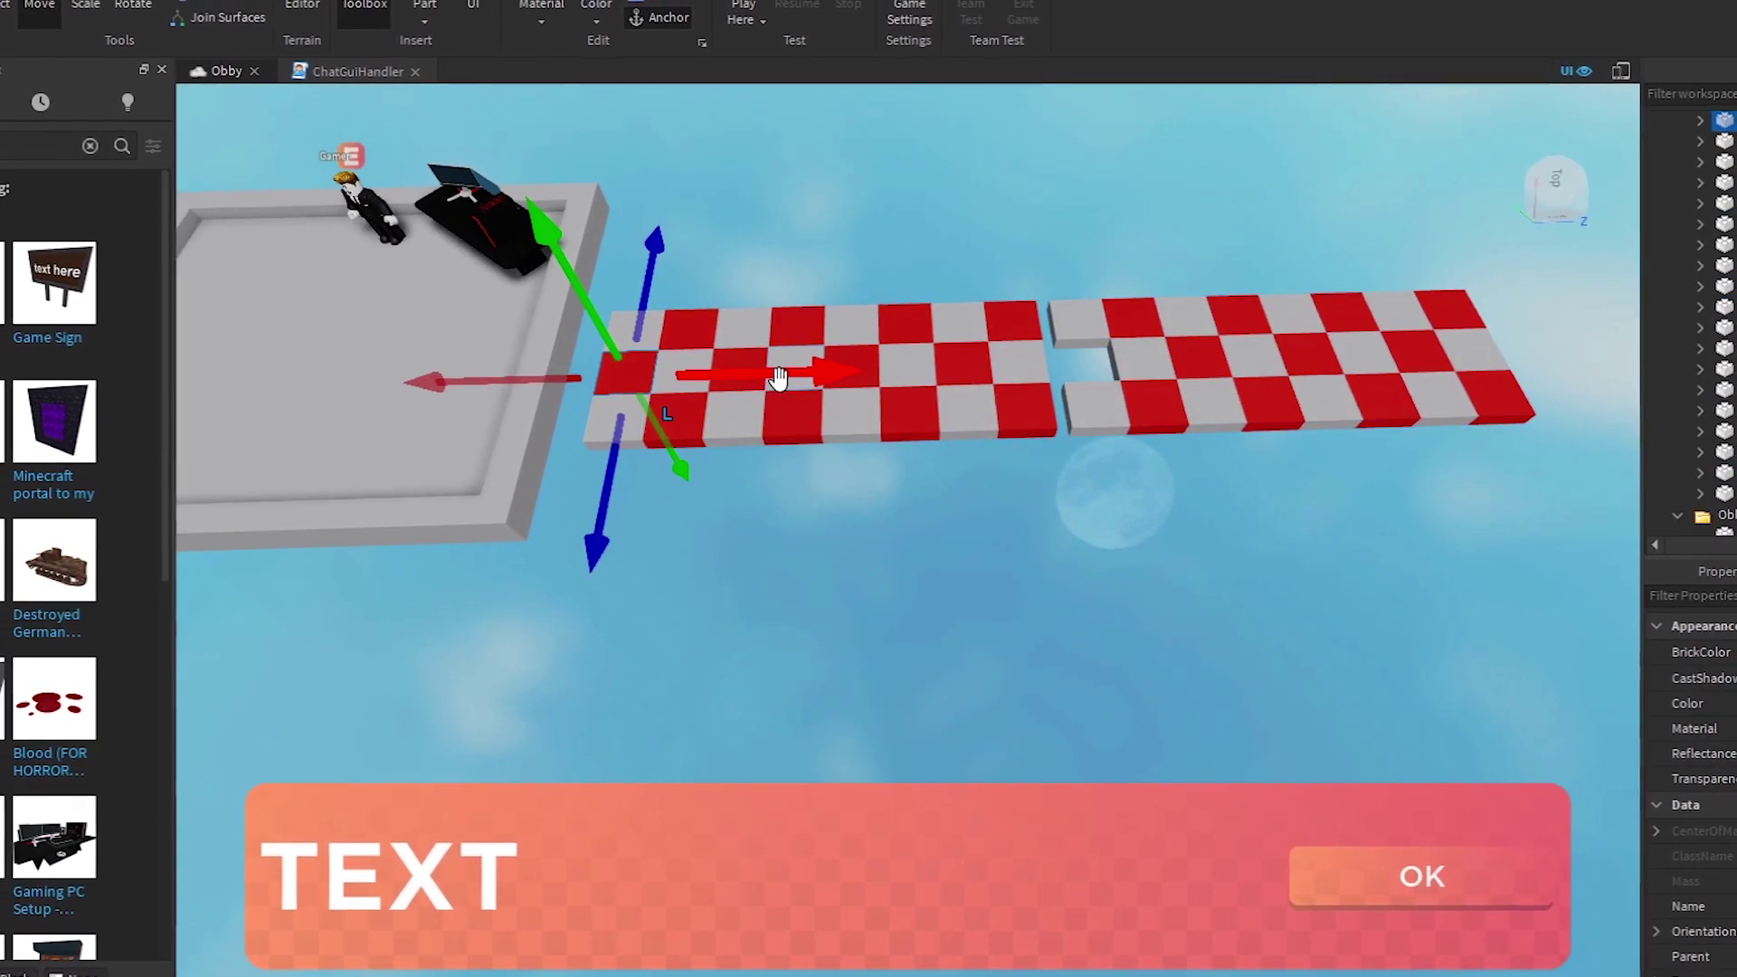
{"action": "left_click", "coordinate": [1473, 432]}
{"action": "left_click_drag", "start_coordinate": [911, 372], "coordinate": [989, 368]}
{"action": "left_click", "coordinate": [1013, 499]}
{"action": "key", "text": "d"}
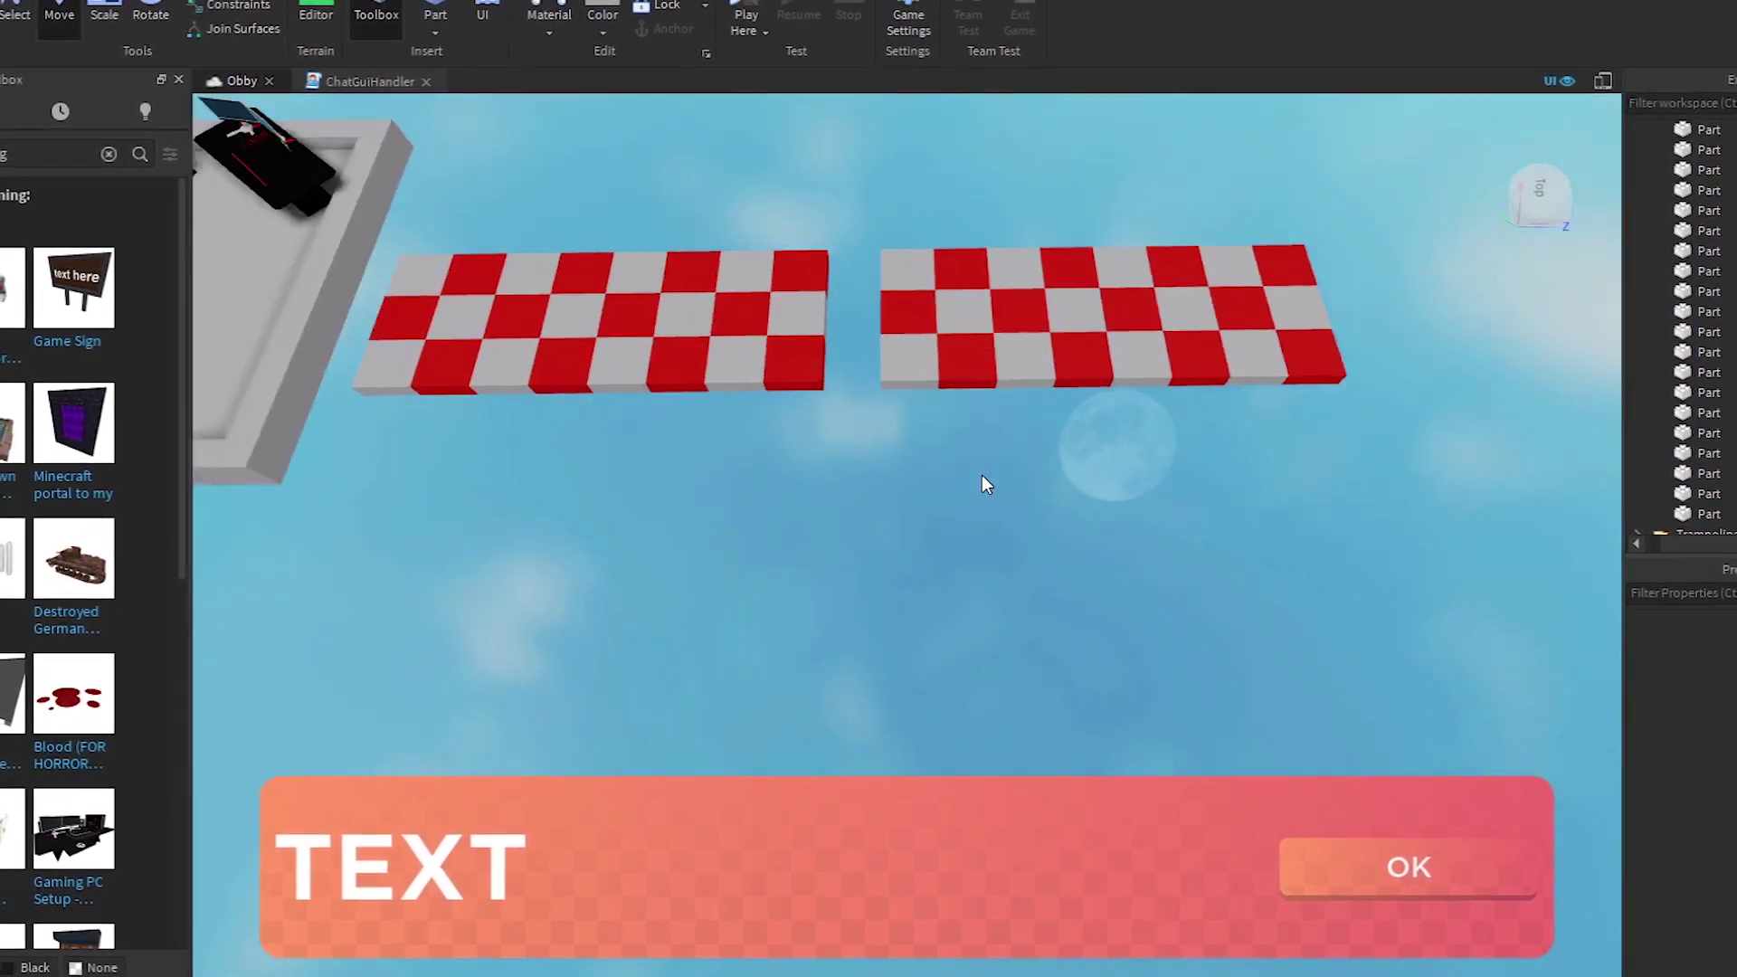
{"action": "key", "text": "a"}
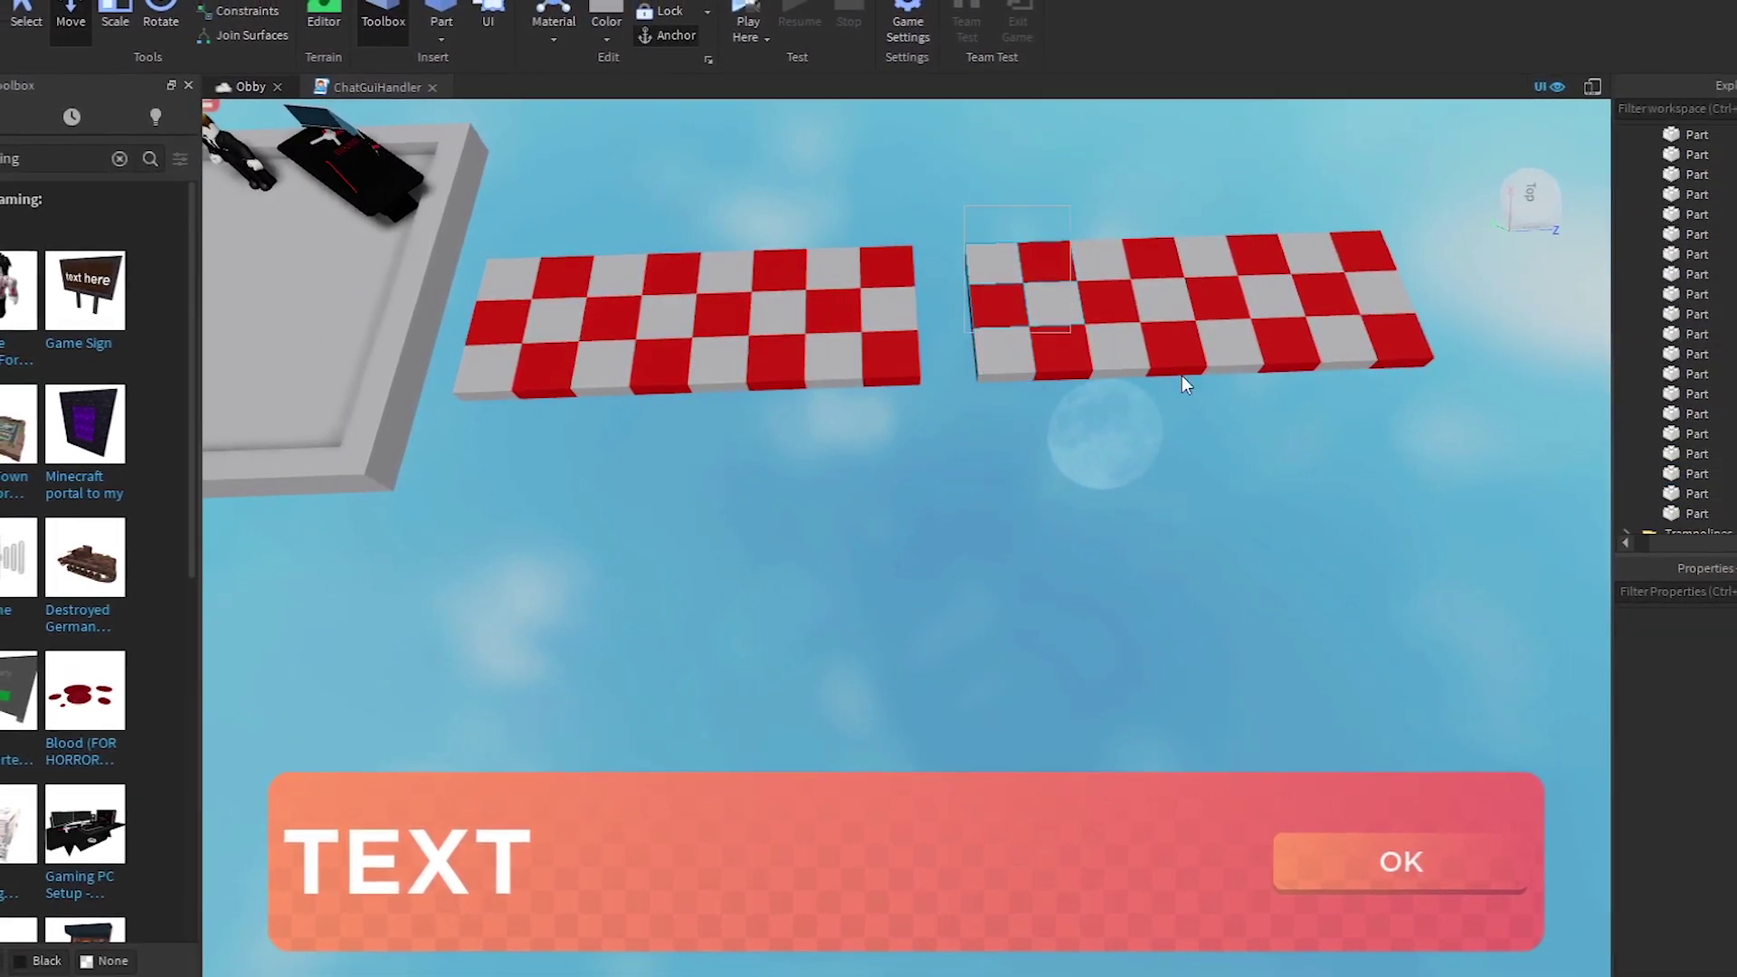
{"action": "left_click", "coordinate": [1181, 377]}
{"action": "right_click_drag", "start_coordinate": [932, 458], "coordinate": [934, 455]}
{"action": "left_click", "coordinate": [932, 458]}
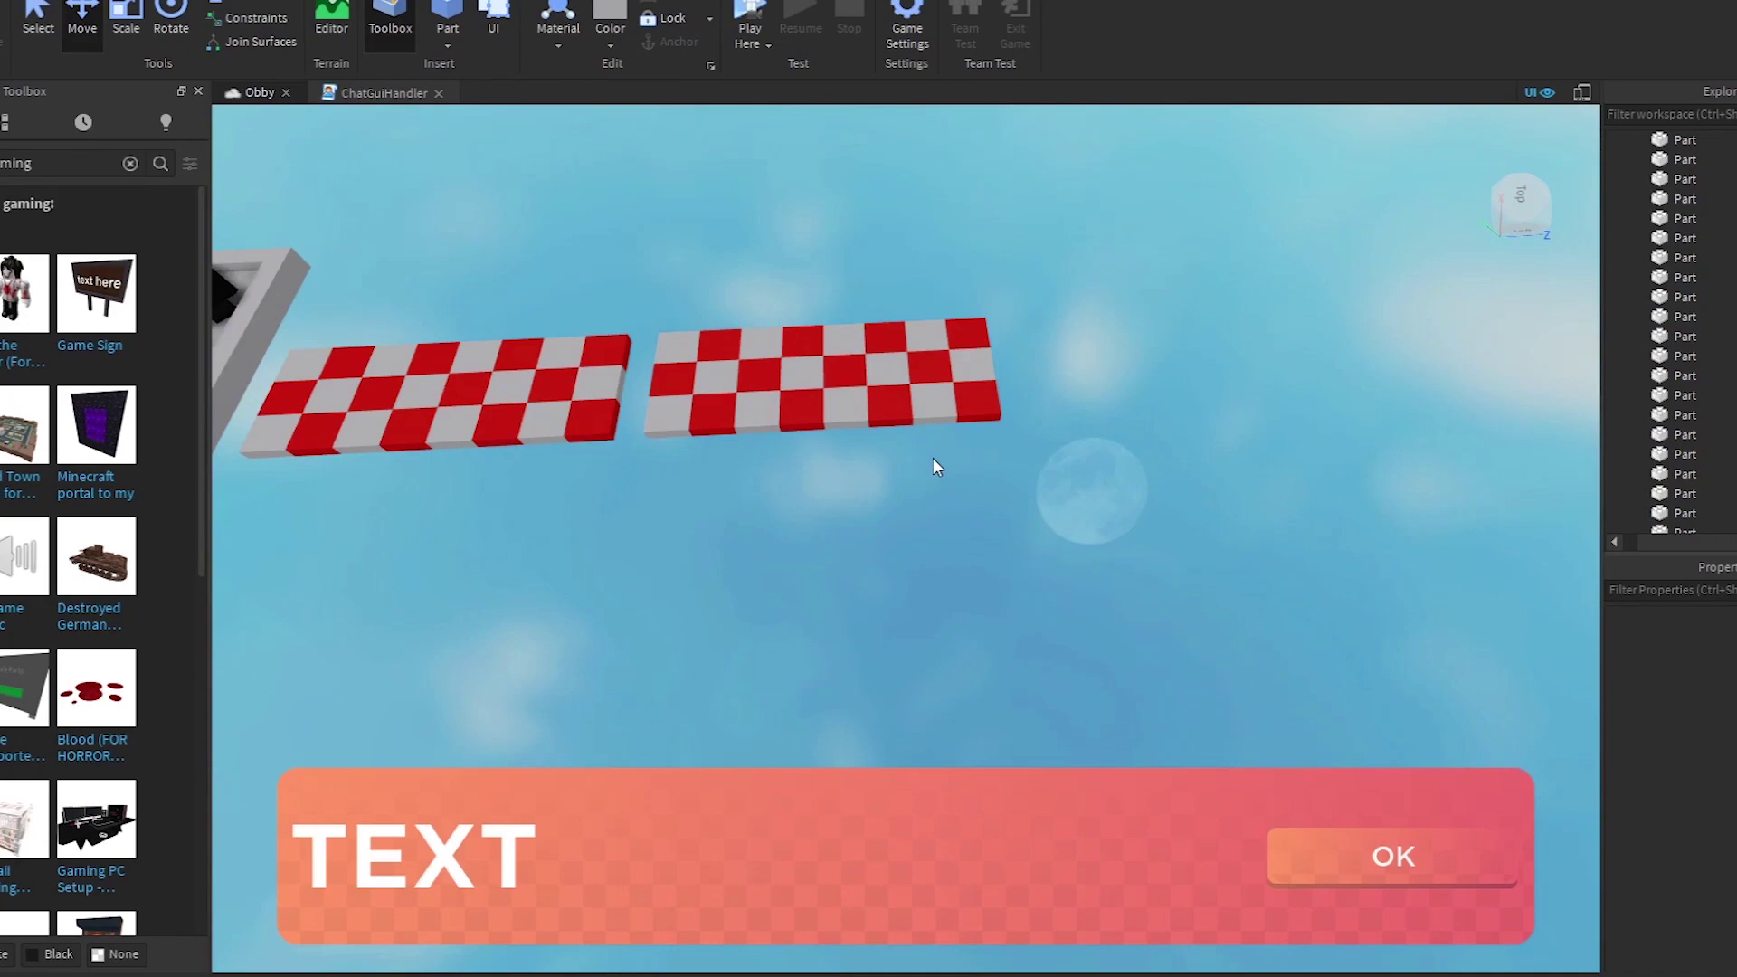
{"action": "scroll", "coordinate": [932, 458], "scroll_direction": "down", "scroll_amount": 3}
Step: Add a third checkered platform by duplicating the rightmost one and placing it in line
{"action": "left_click", "coordinate": [959, 398]}
{"action": "key", "text": "ctrl+d"}
{"action": "left_click_drag", "start_coordinate": [1041, 364], "coordinate": [1339, 368]}
{"action": "left_click", "coordinate": [1335, 436]}
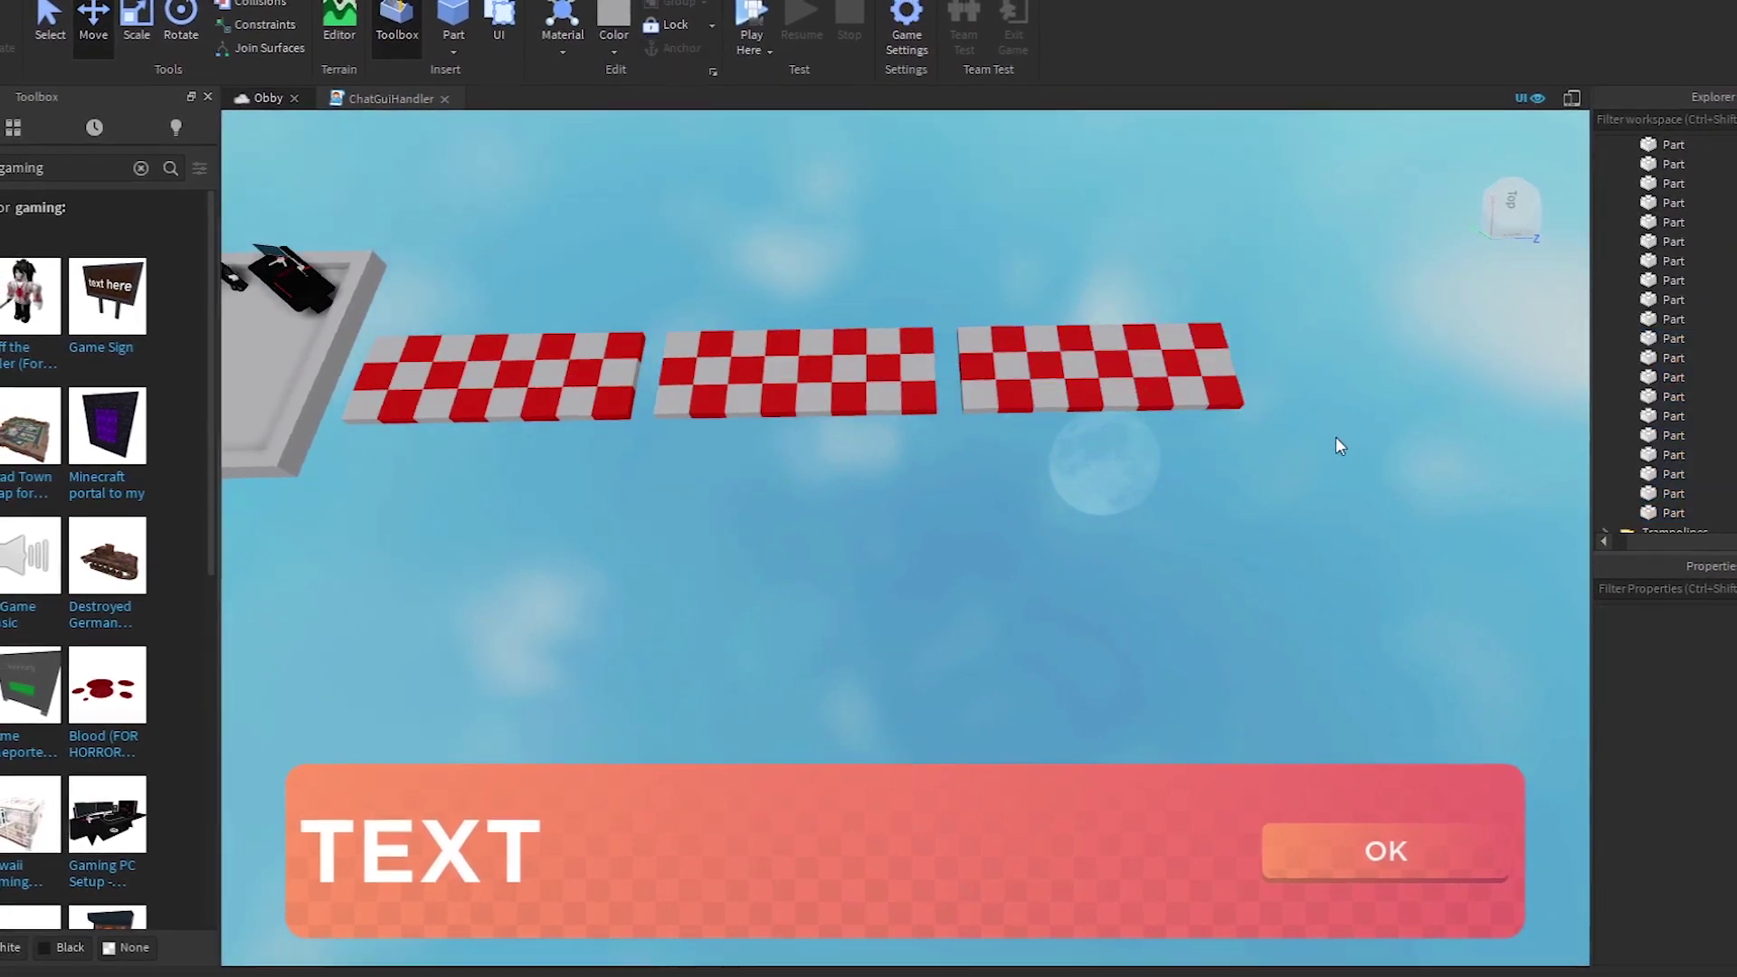
{"action": "key", "text": "w"}
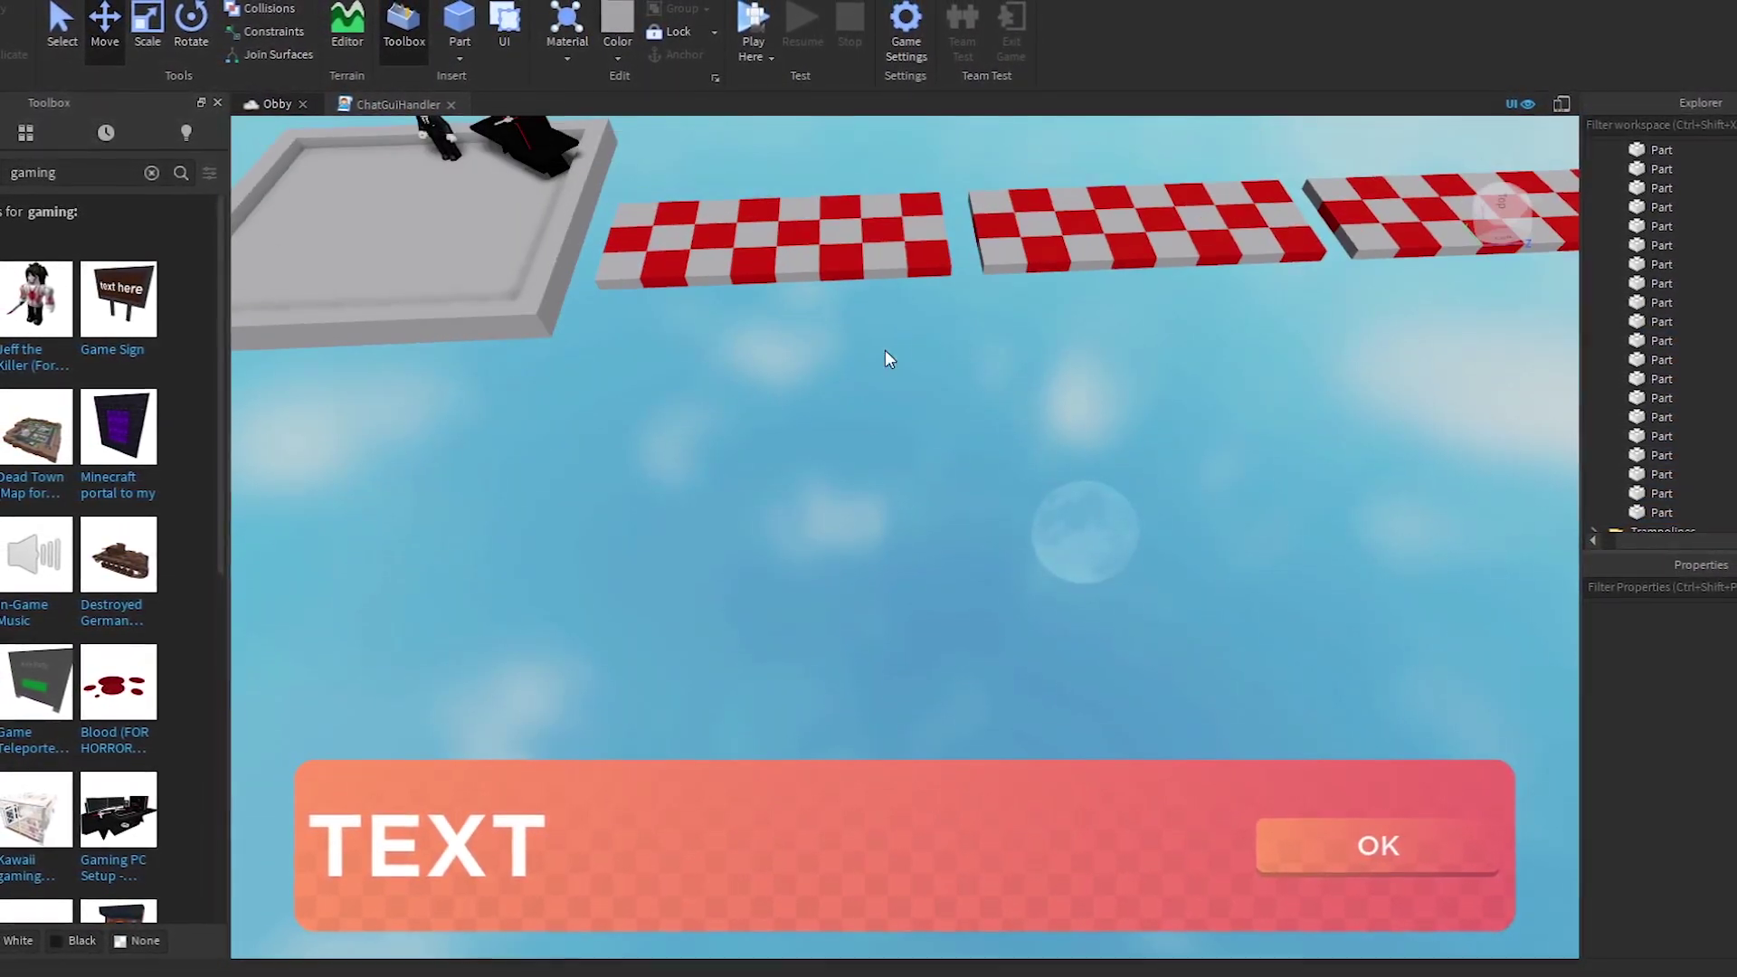
{"action": "scroll", "coordinate": [885, 359], "scroll_direction": "down", "scroll_amount": 3}
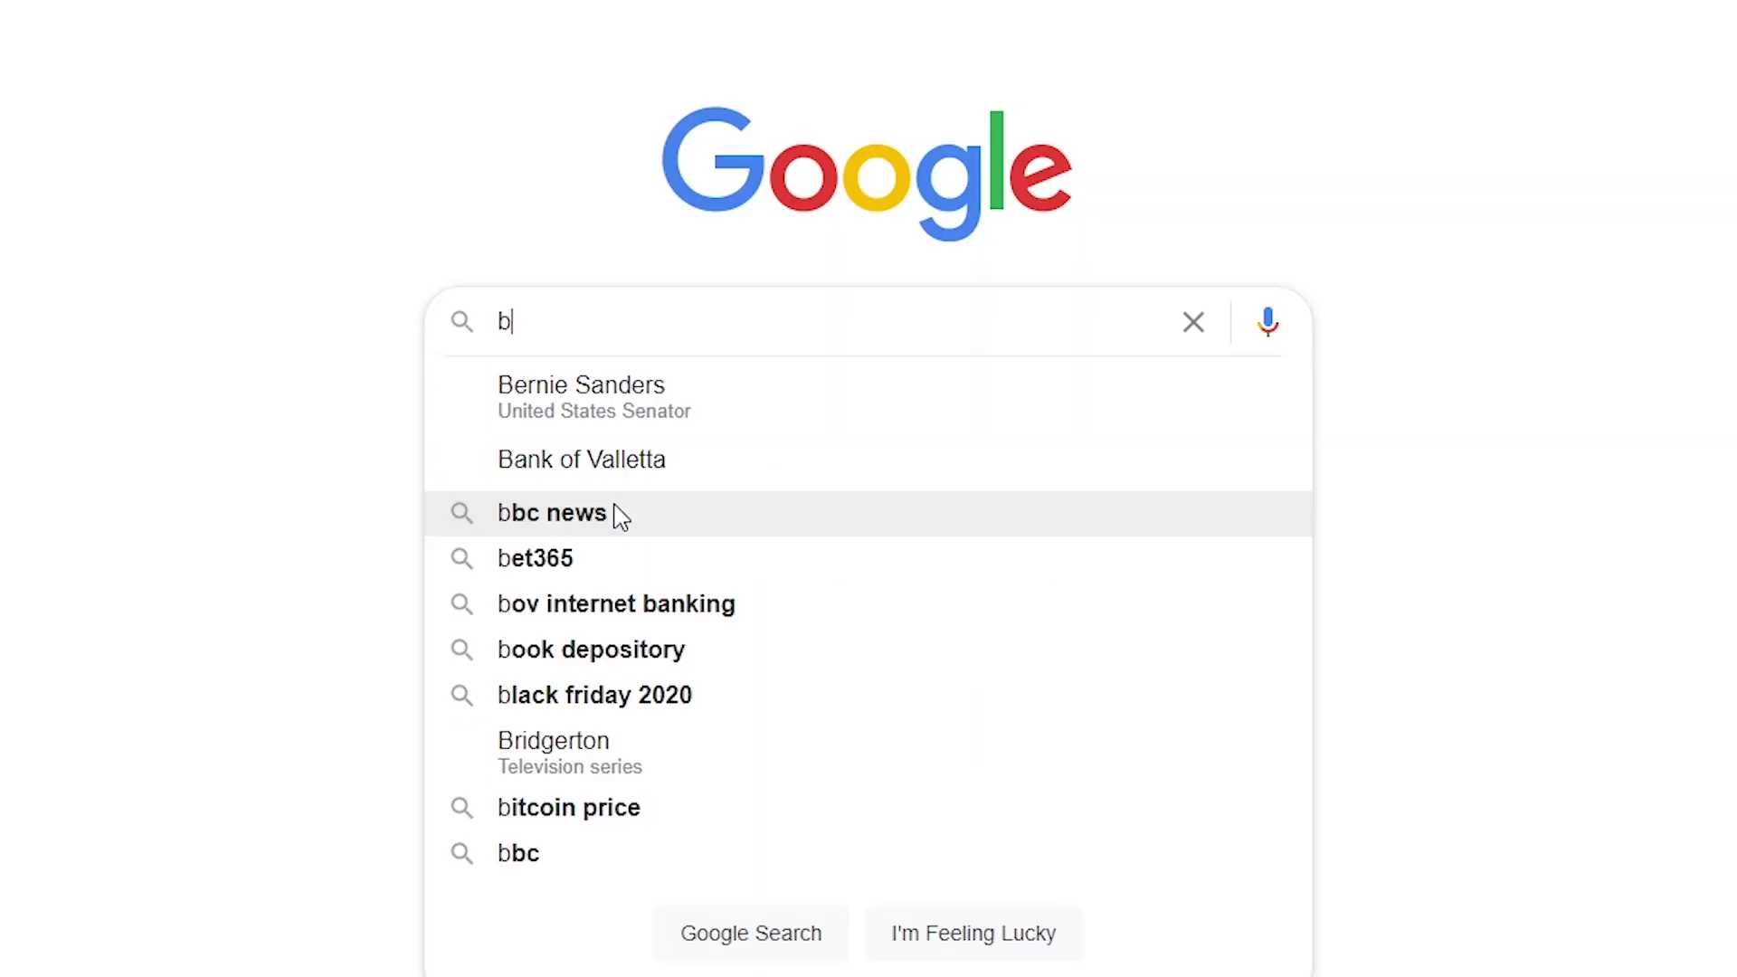
Step: Begin a Google search for 'robux', deleting the mistyped letters
{"action": "type", "text": "bux"}
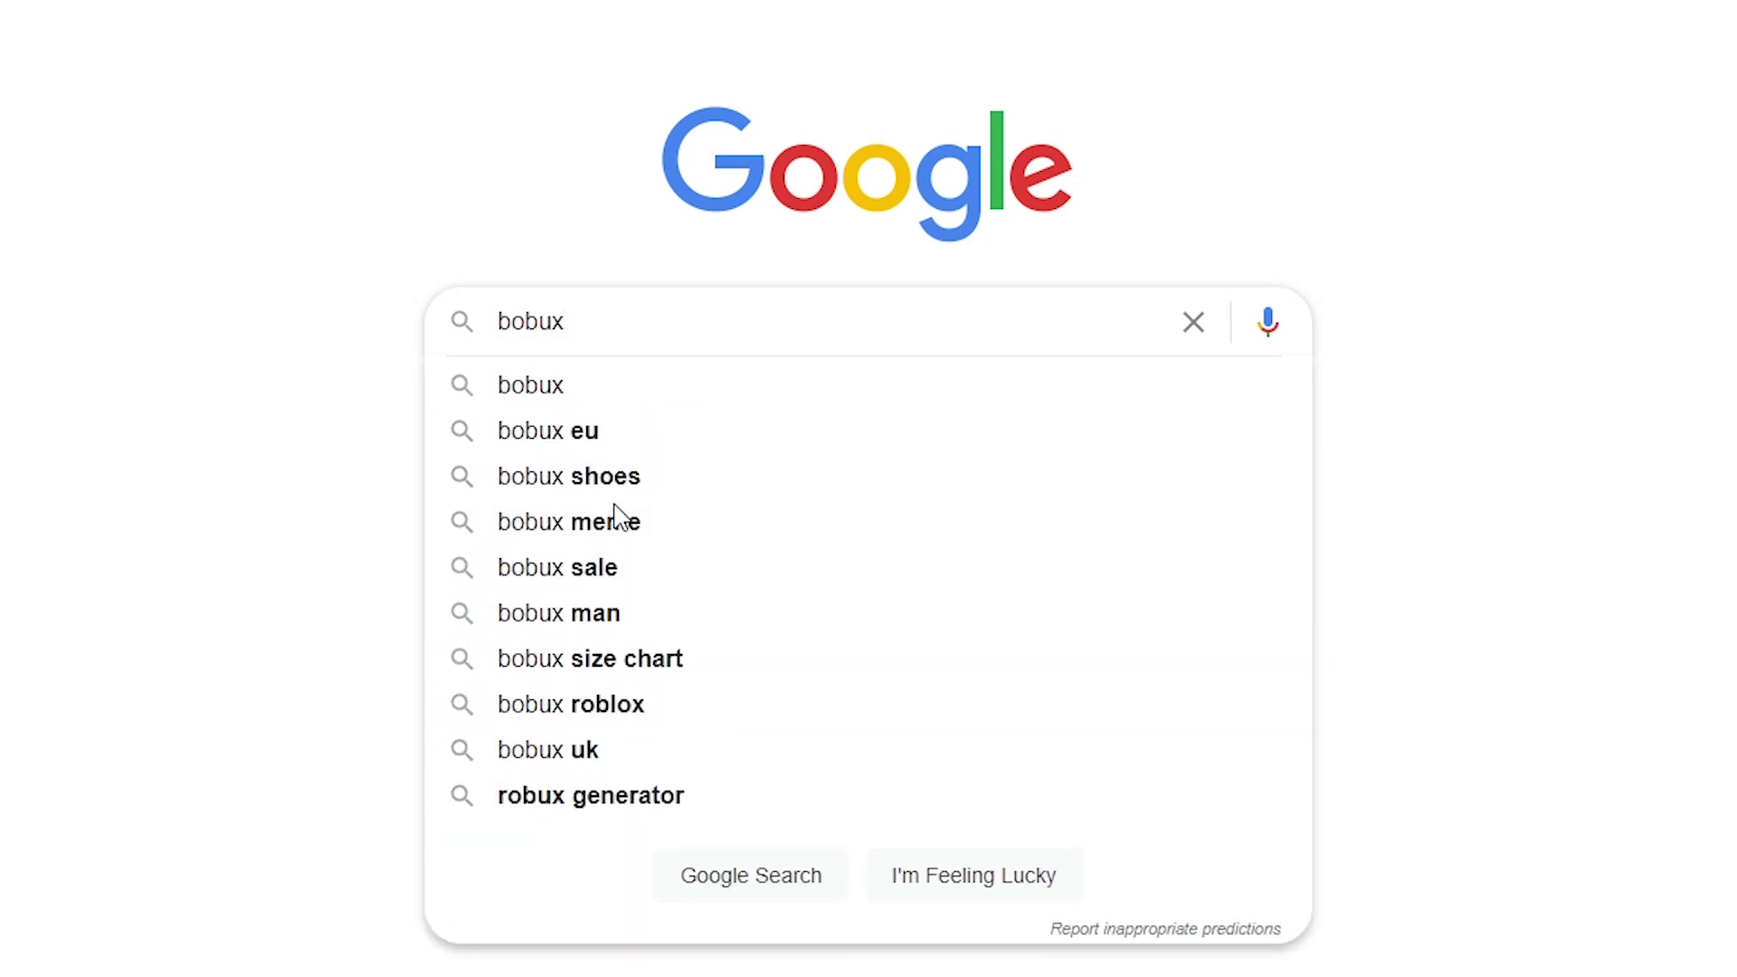
{"action": "key", "text": "BackSpace"}
{"action": "key", "text": "BackSpace"}
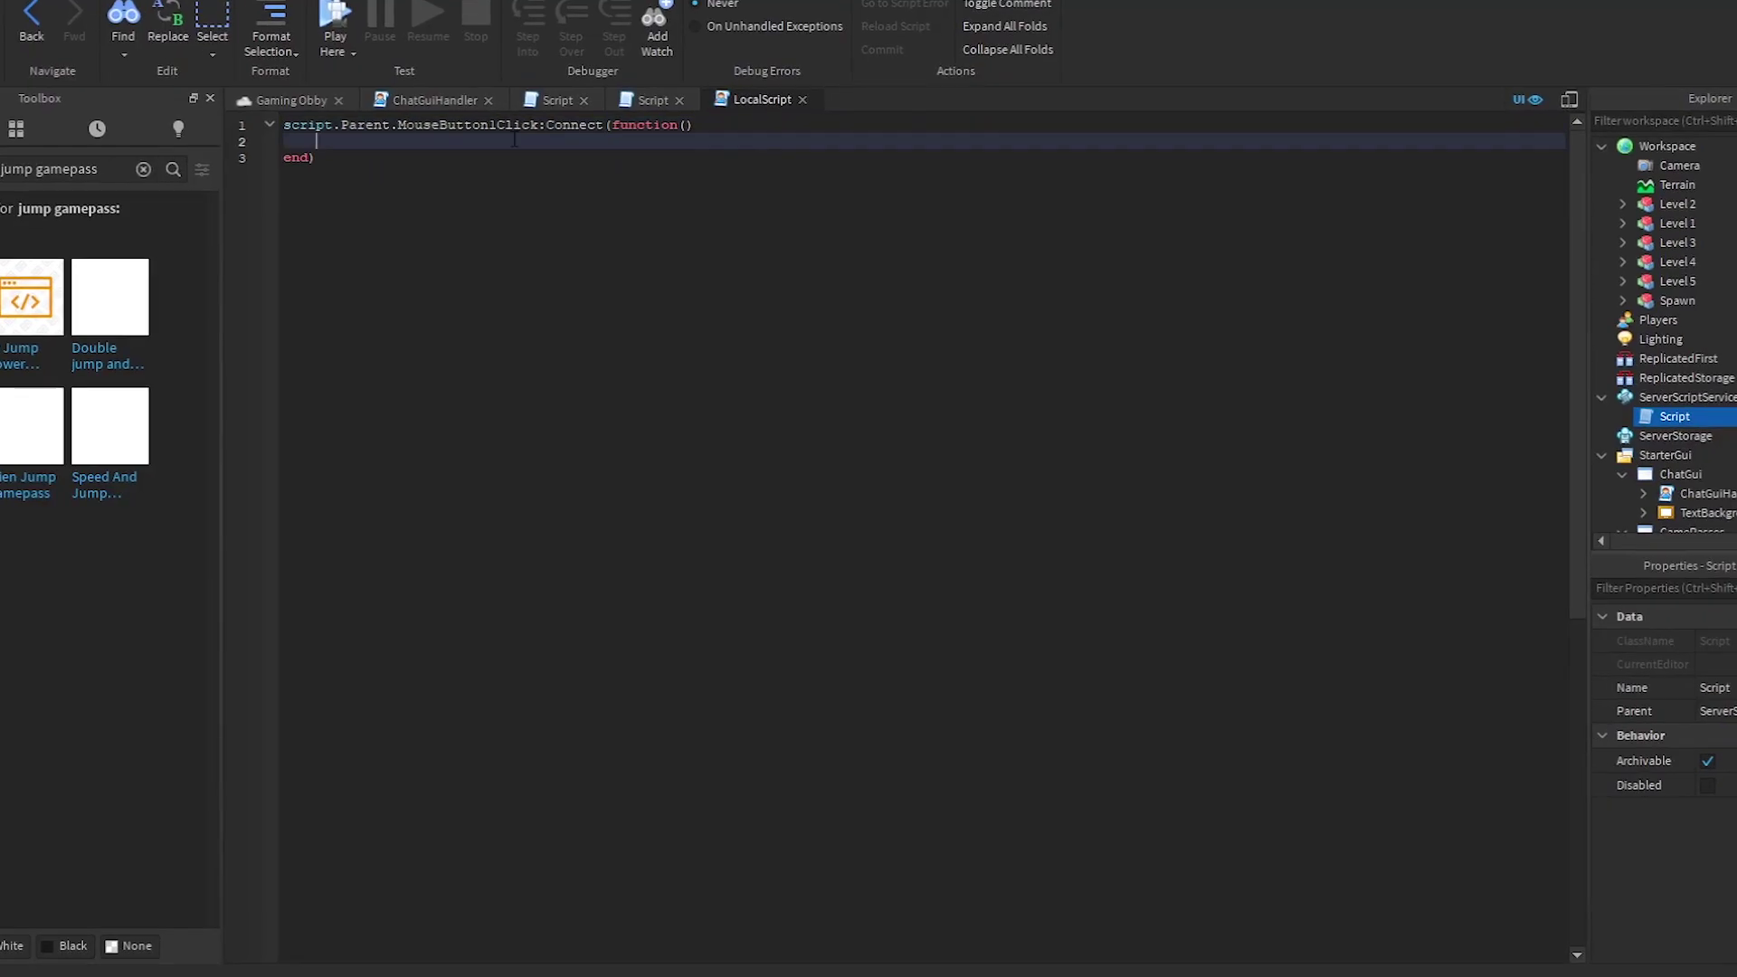
Step: Start a PromptGamePassPurchase call, search the Toolbox for 'donate', and look up gamepass tutorials
{"action": "type", "text": "game:GetService(\"MarketplaceService\"):Prompt"}
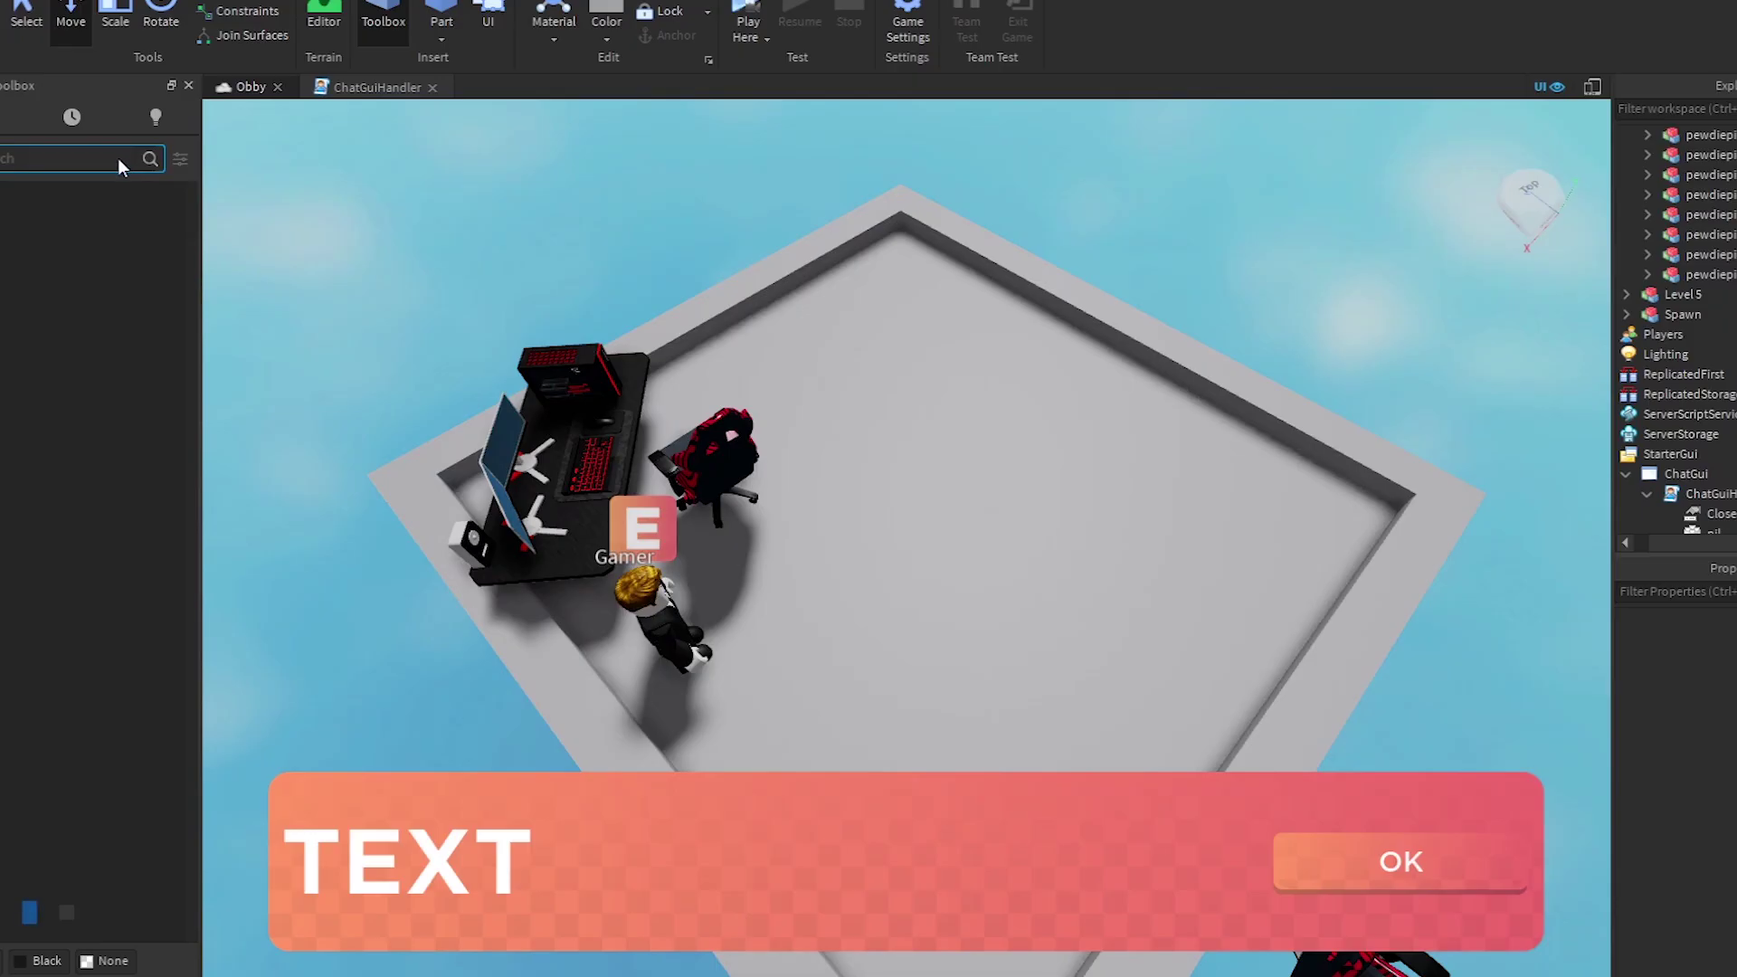
{"action": "type", "text": "donate"}
{"action": "key", "text": "Return"}
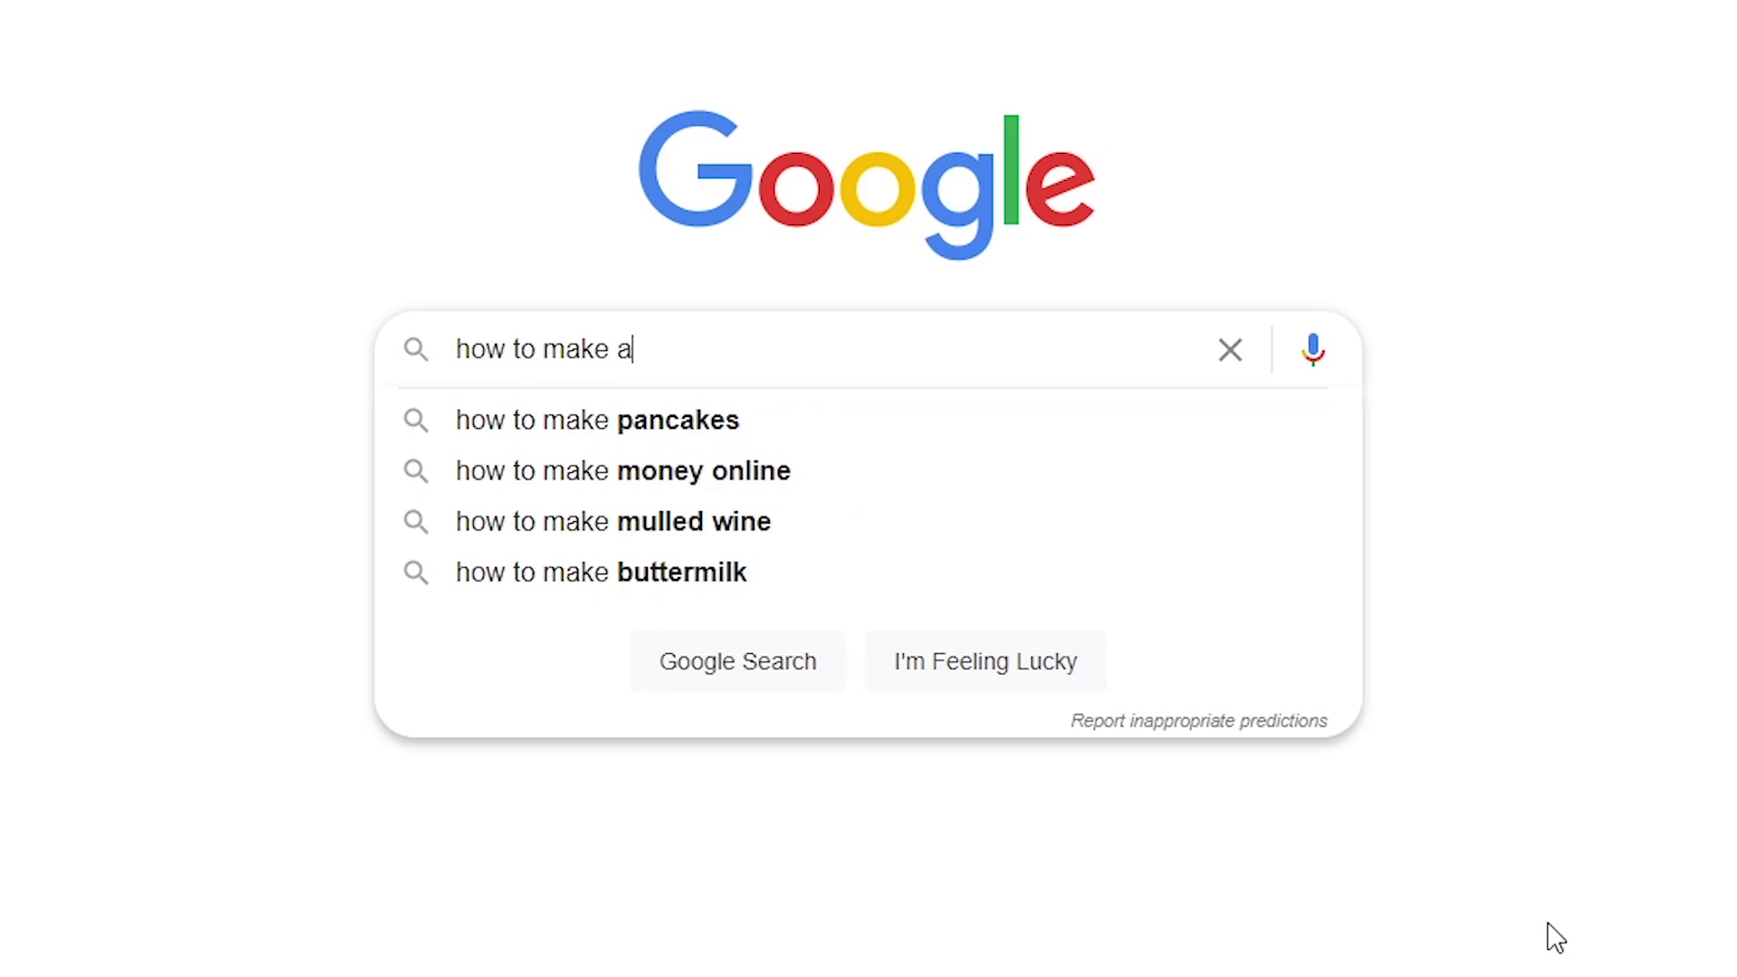
{"action": "type", "text": "gamepa"}
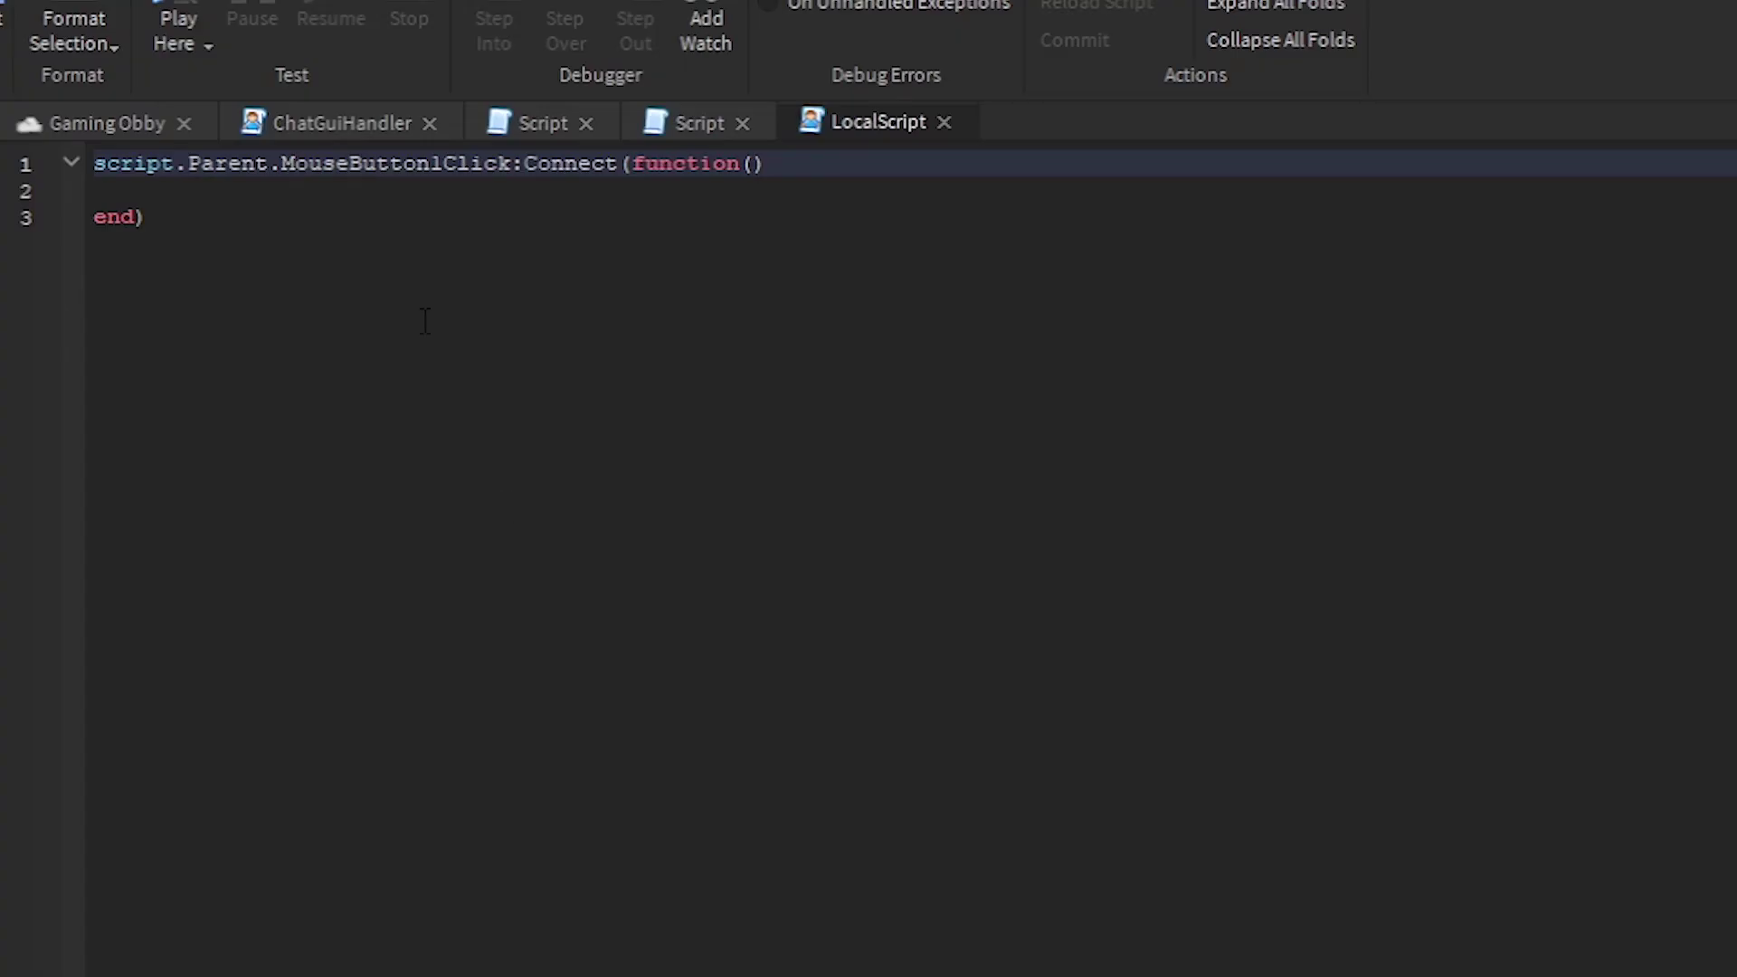
Step: Write game:GetService("MarketplaceService"):PromptGamePassPurchase(game.Players on the click handler's body line
{"action": "left_click", "coordinate": [472, 188]}
{"action": "type", "text": "gam"}
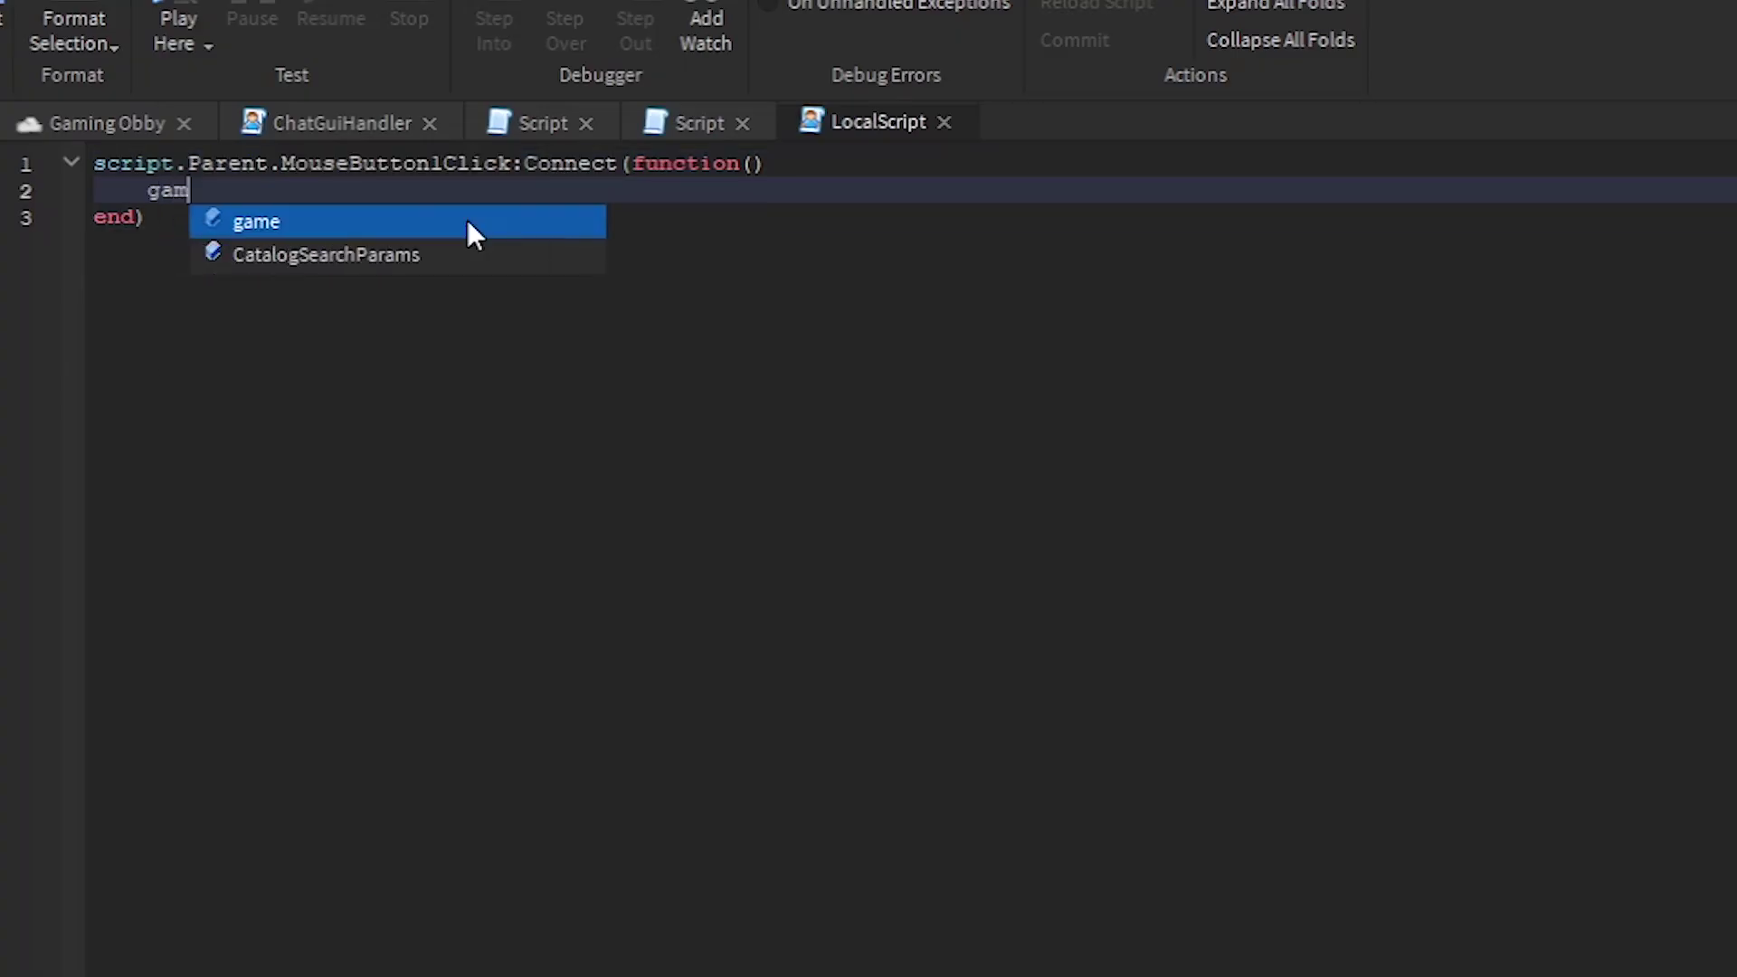
{"action": "type", "text": "e:GetService(\"MarketplaceService\""}
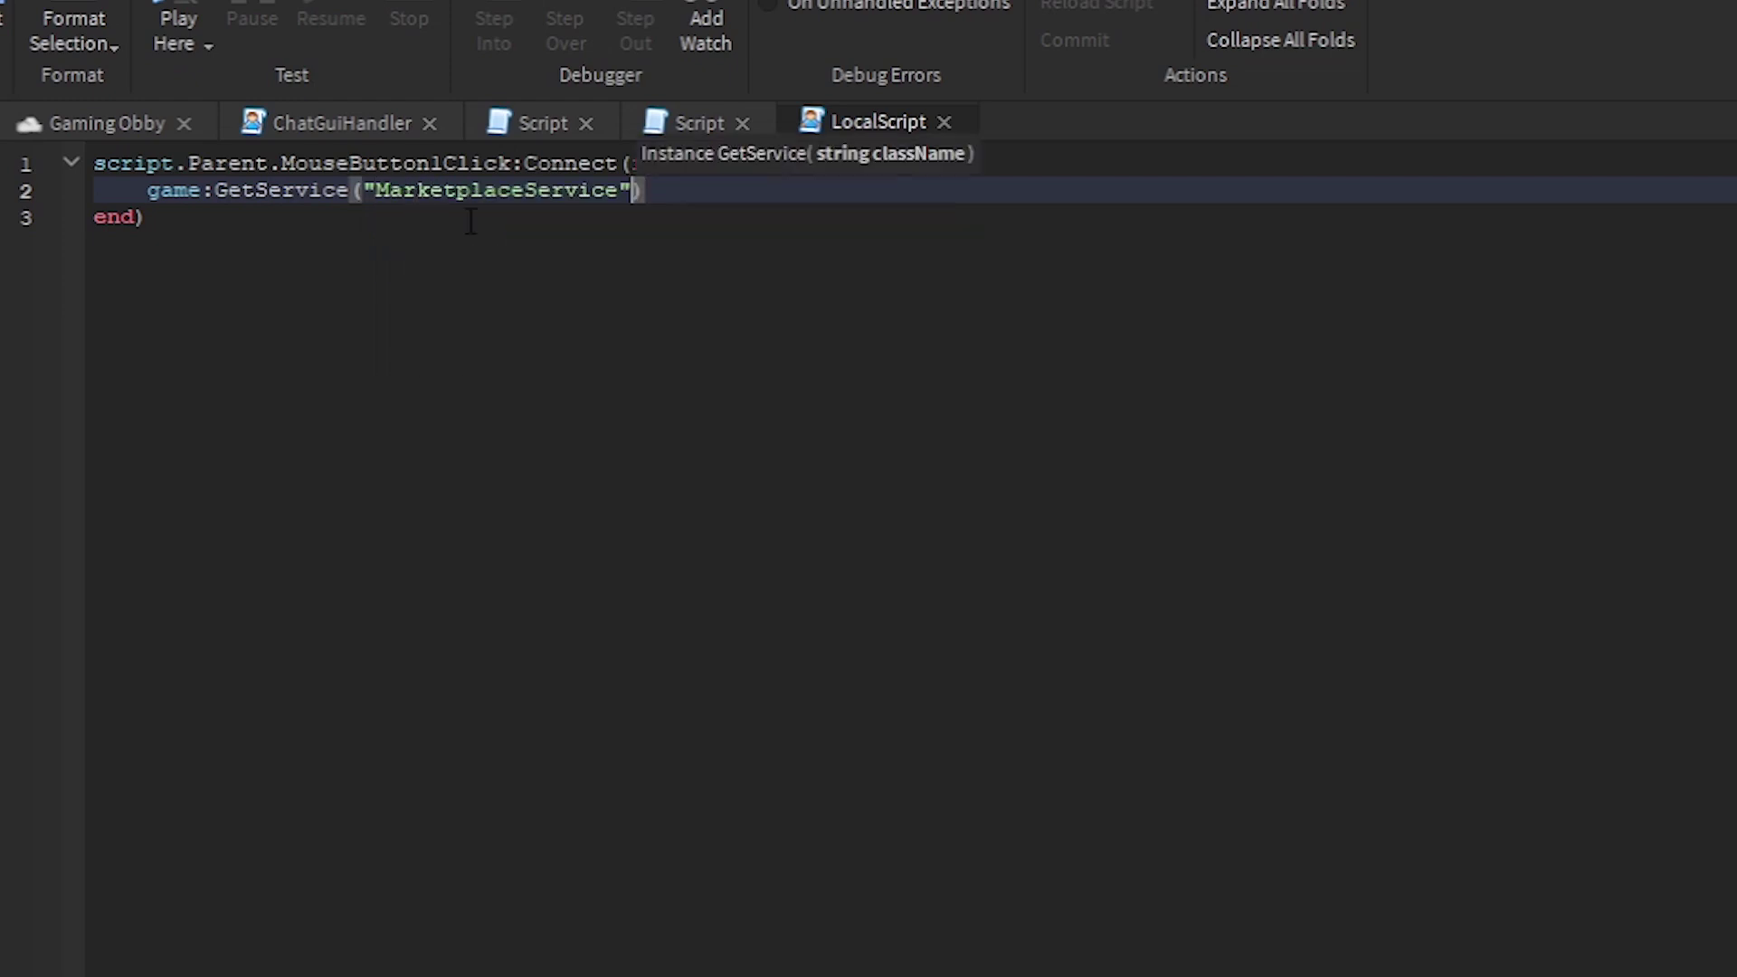
{"action": "type", "text": "):PromptGa"}
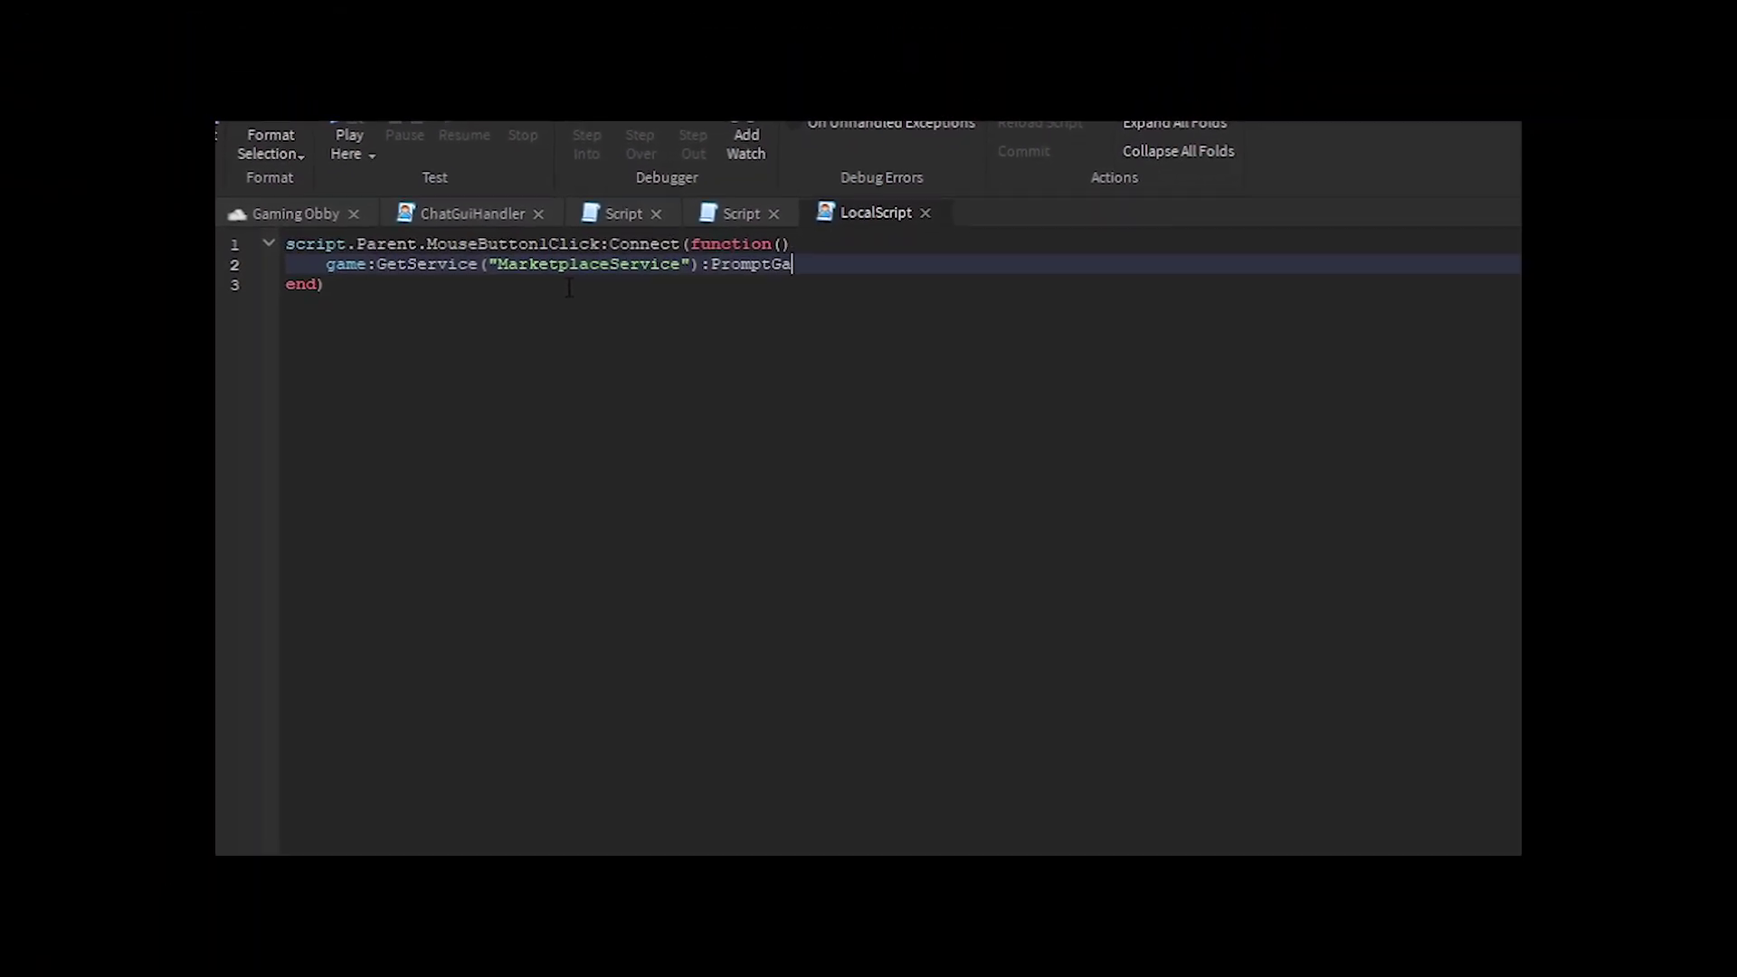
{"action": "type", "text": "mePassPurchase(game."}
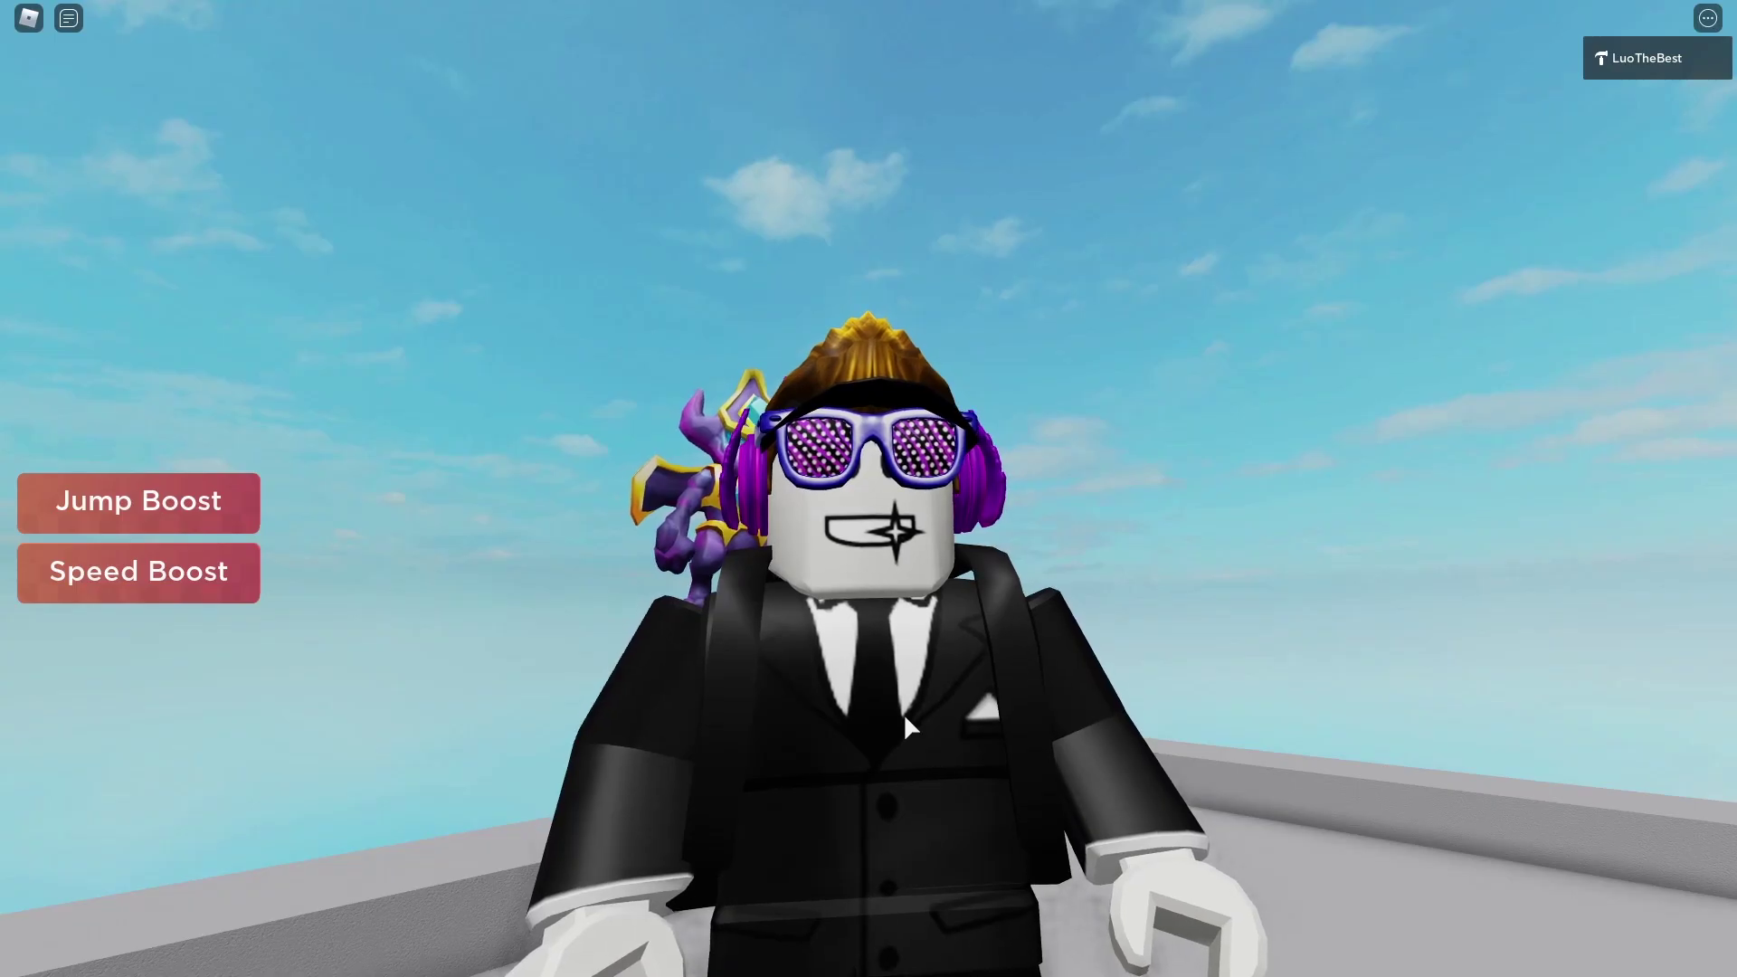
Step: Run the avatar across the spawn platform, looking around it in first person
{"action": "right_click_drag", "start_coordinate": [903, 713], "coordinate": [904, 713]}
{"action": "key", "text": "w"}
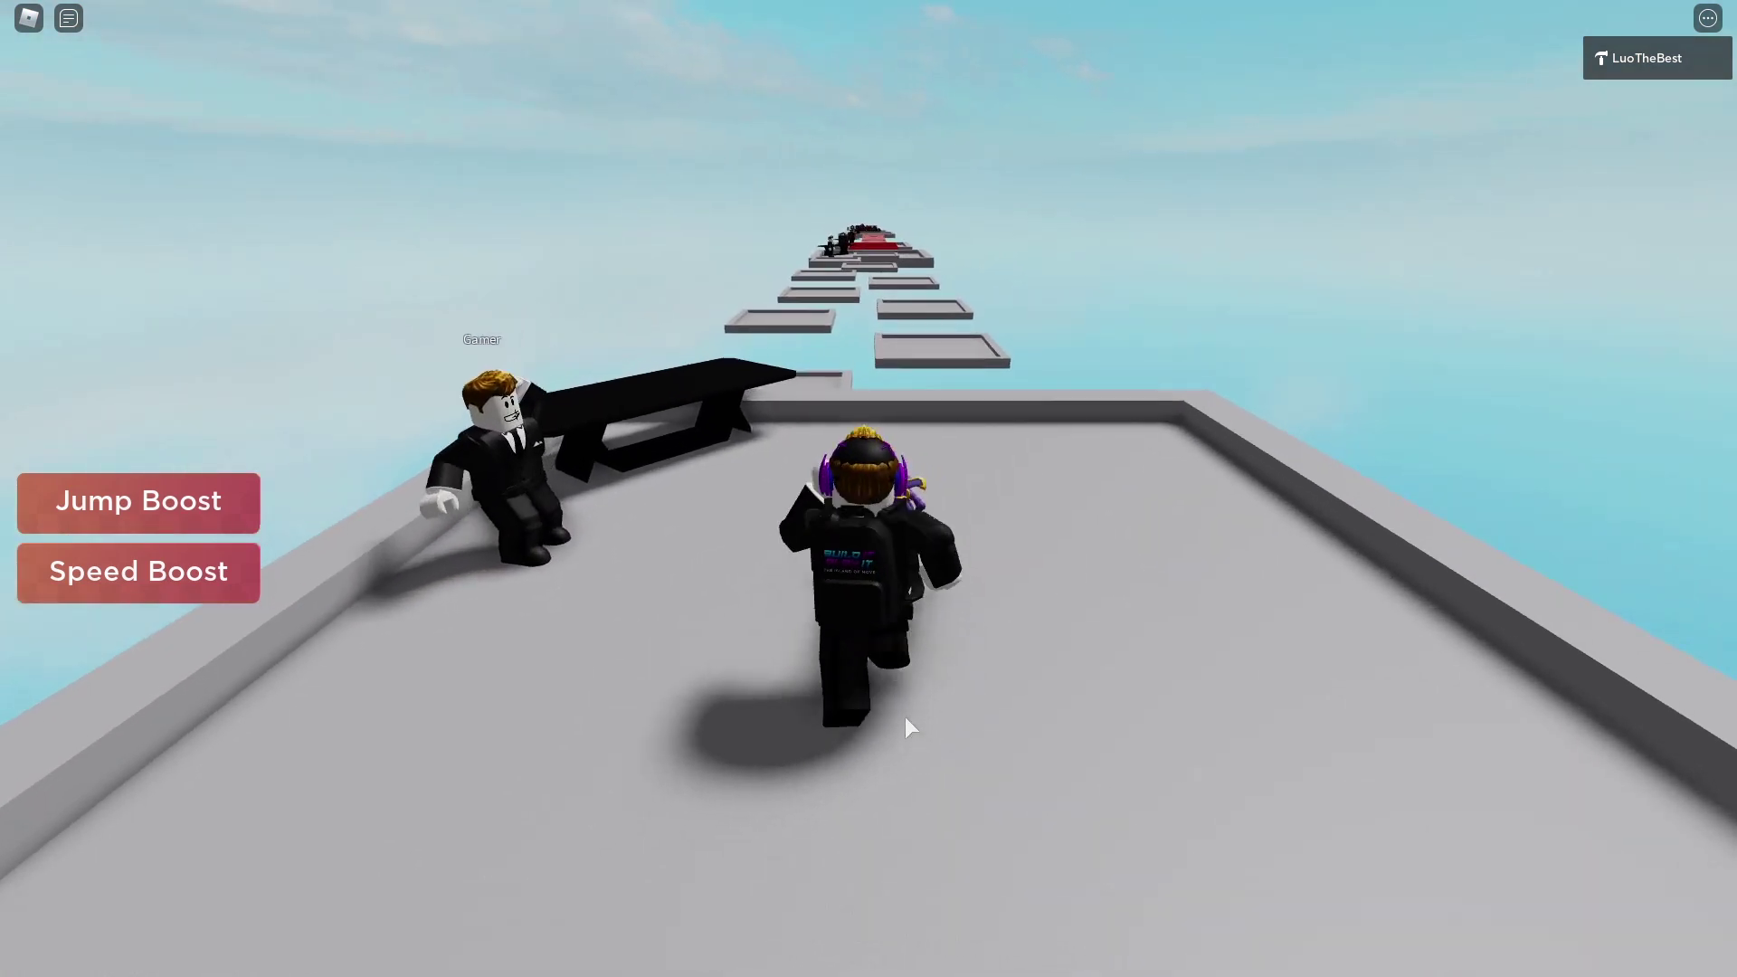
{"action": "right_click_drag", "start_coordinate": [904, 722], "coordinate": [905, 717]}
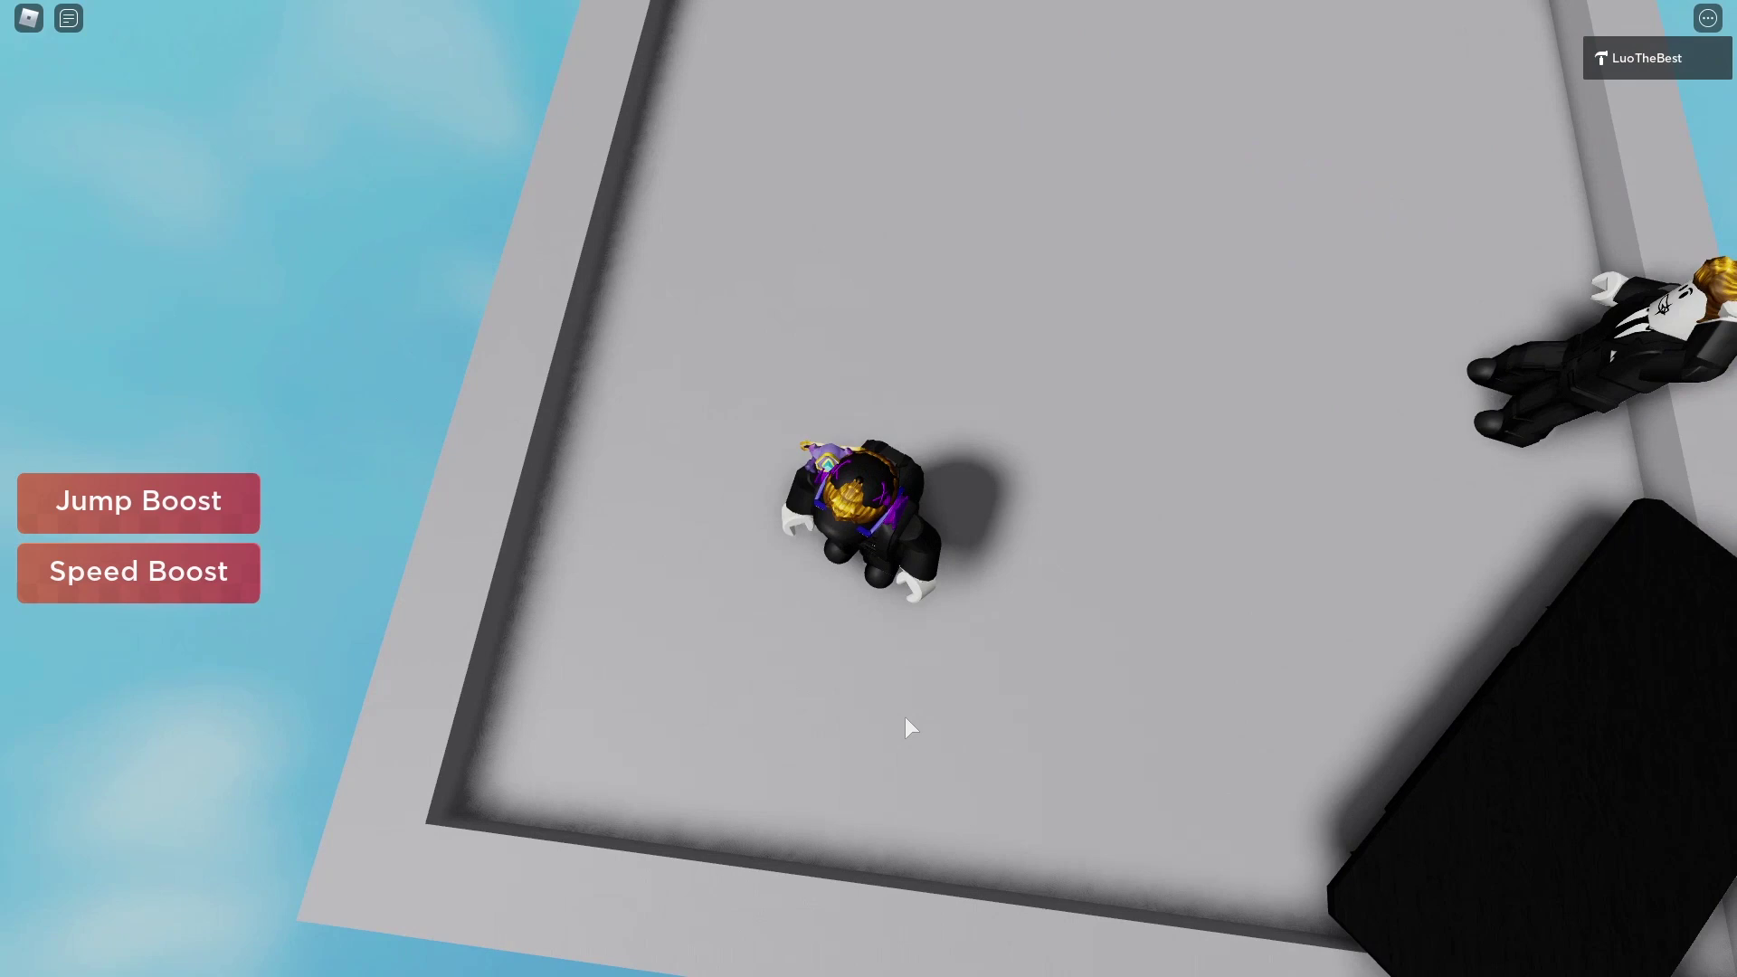
{"action": "scroll", "coordinate": [905, 717], "scroll_direction": "up", "scroll_amount": 10}
{"action": "right_click_drag", "start_coordinate": [869, 490], "coordinate": [869, 490]}
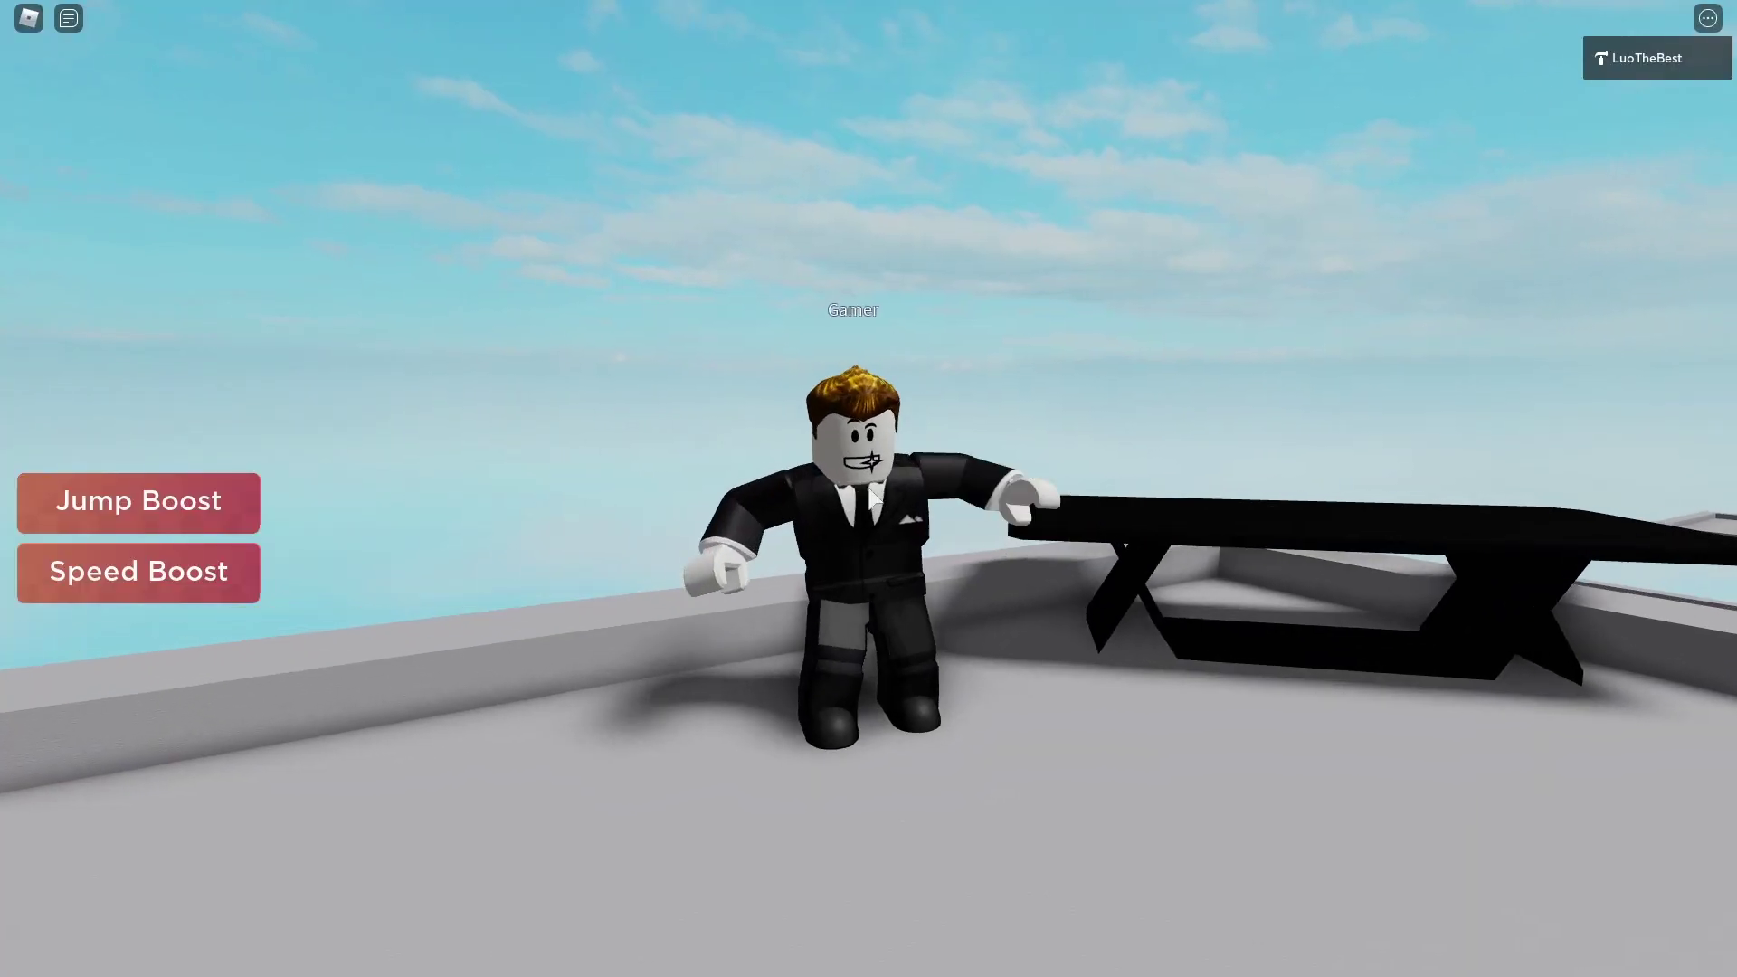
{"action": "scroll", "coordinate": [870, 495], "scroll_direction": "up", "scroll_amount": 5}
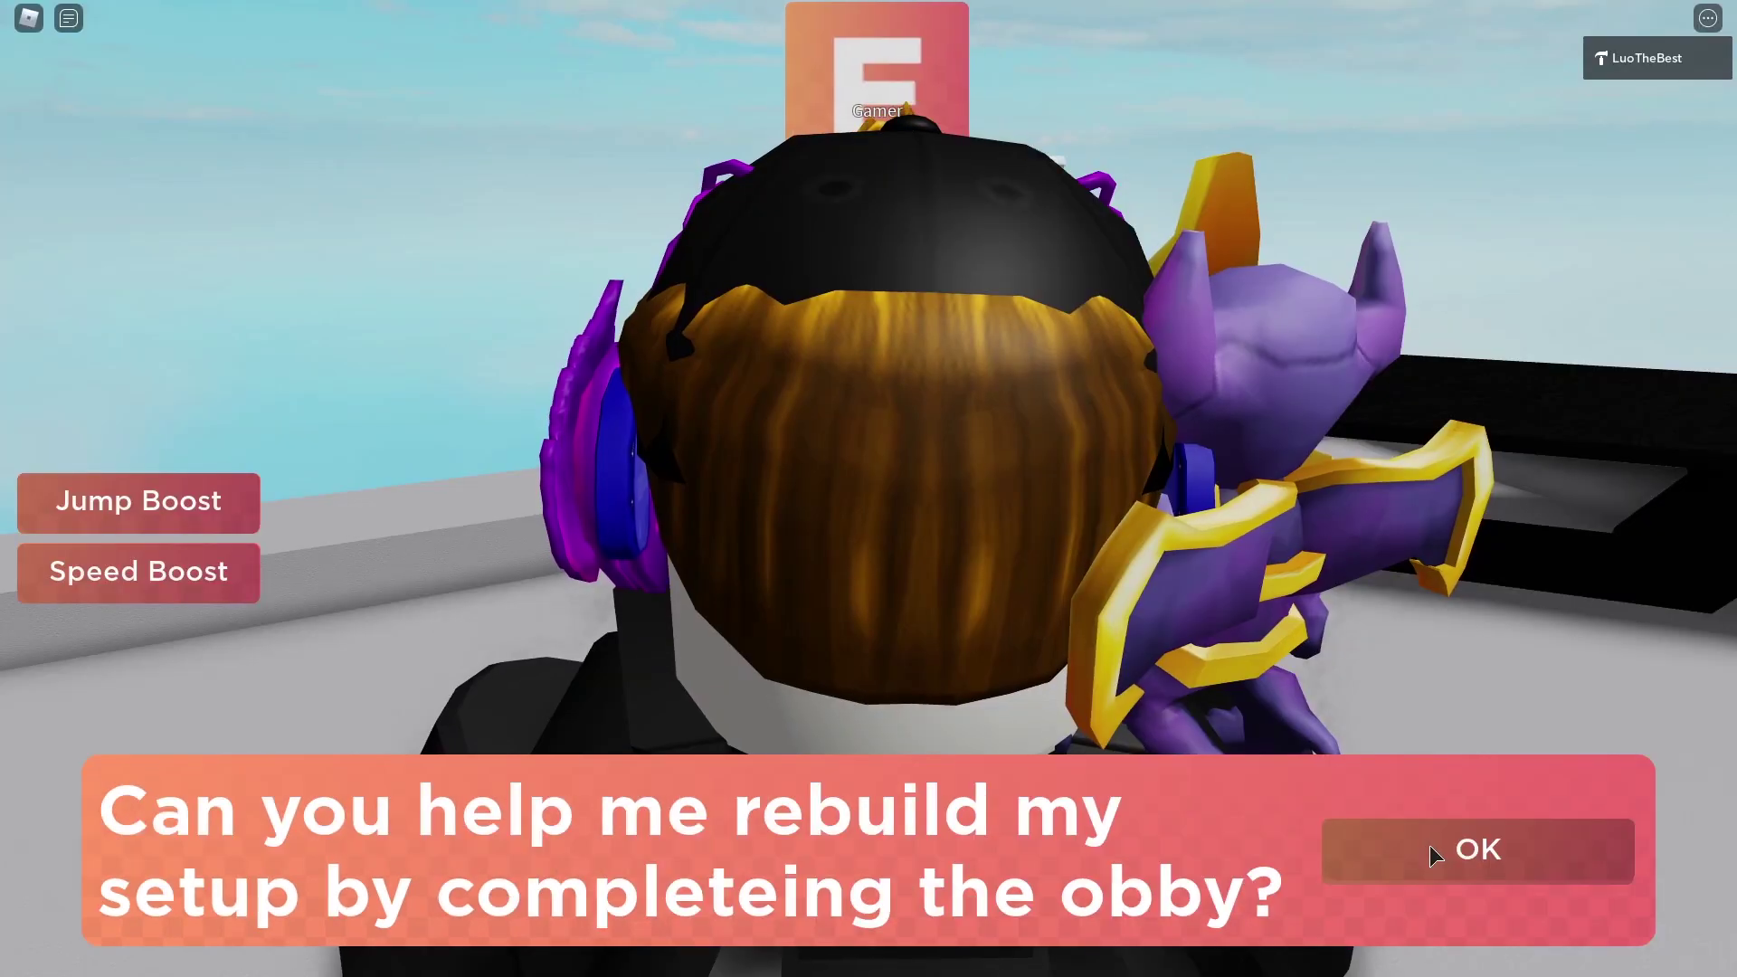
Step: Dismiss the NPC dialog and jump across the floating obby platforms toward the Gamer NPC
{"action": "left_click", "coordinate": [1428, 845]}
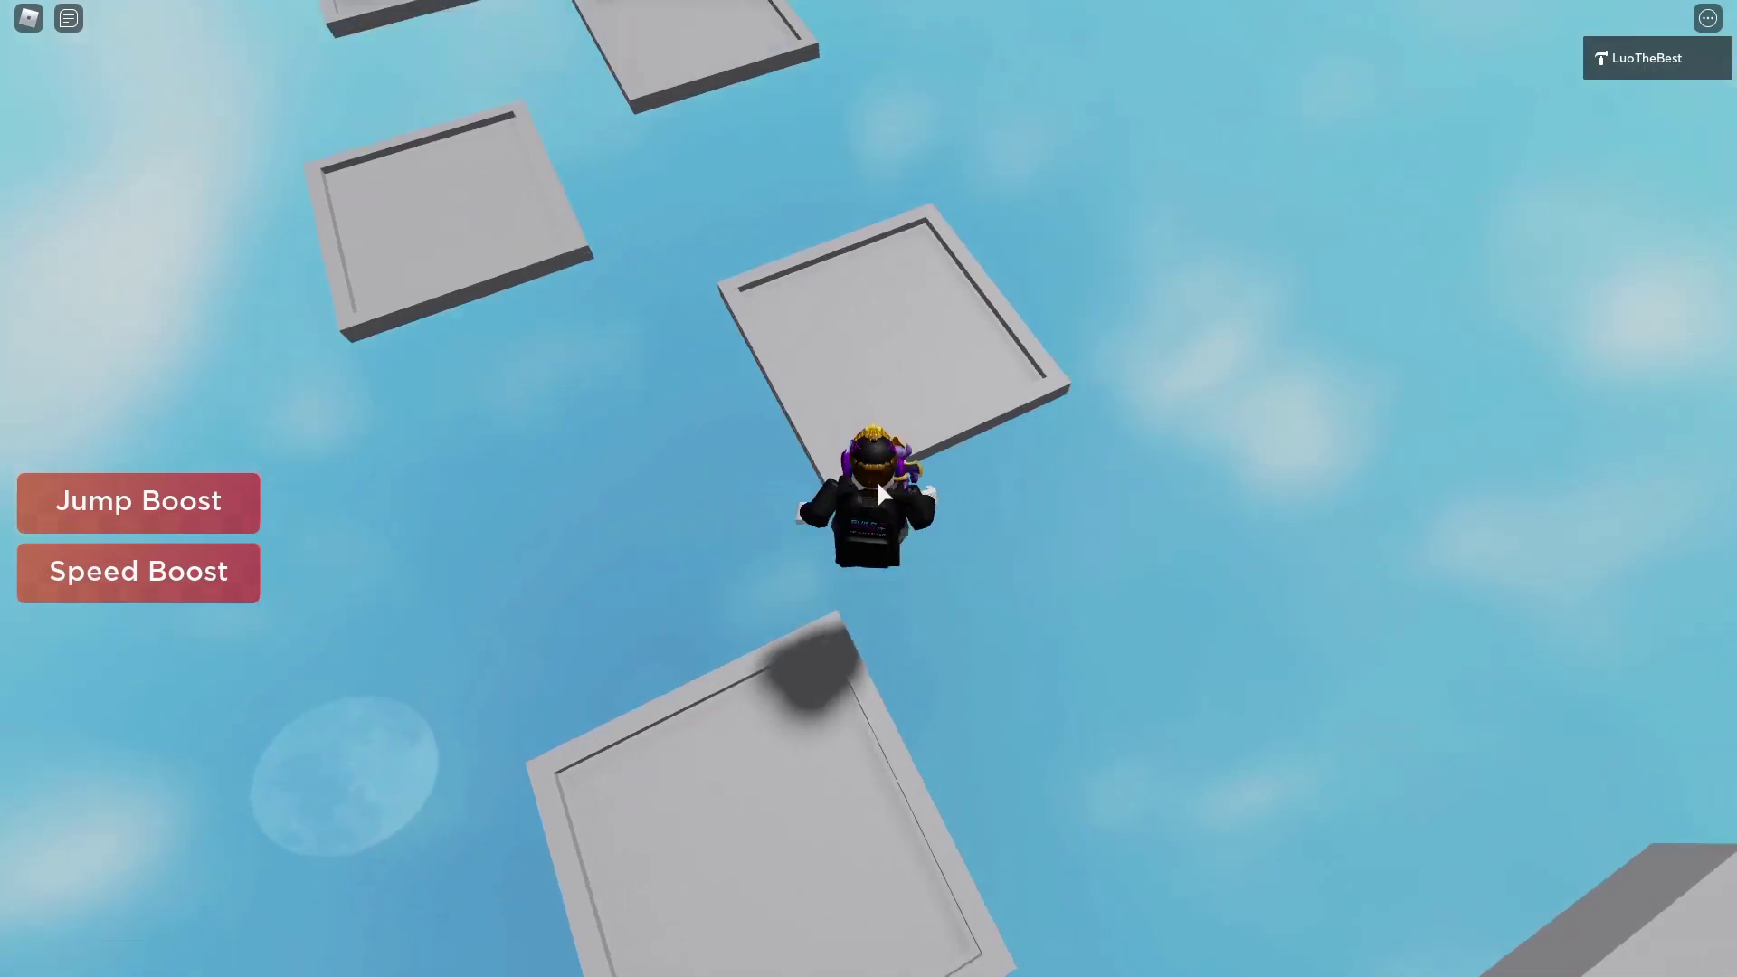
{"action": "key", "text": "space"}
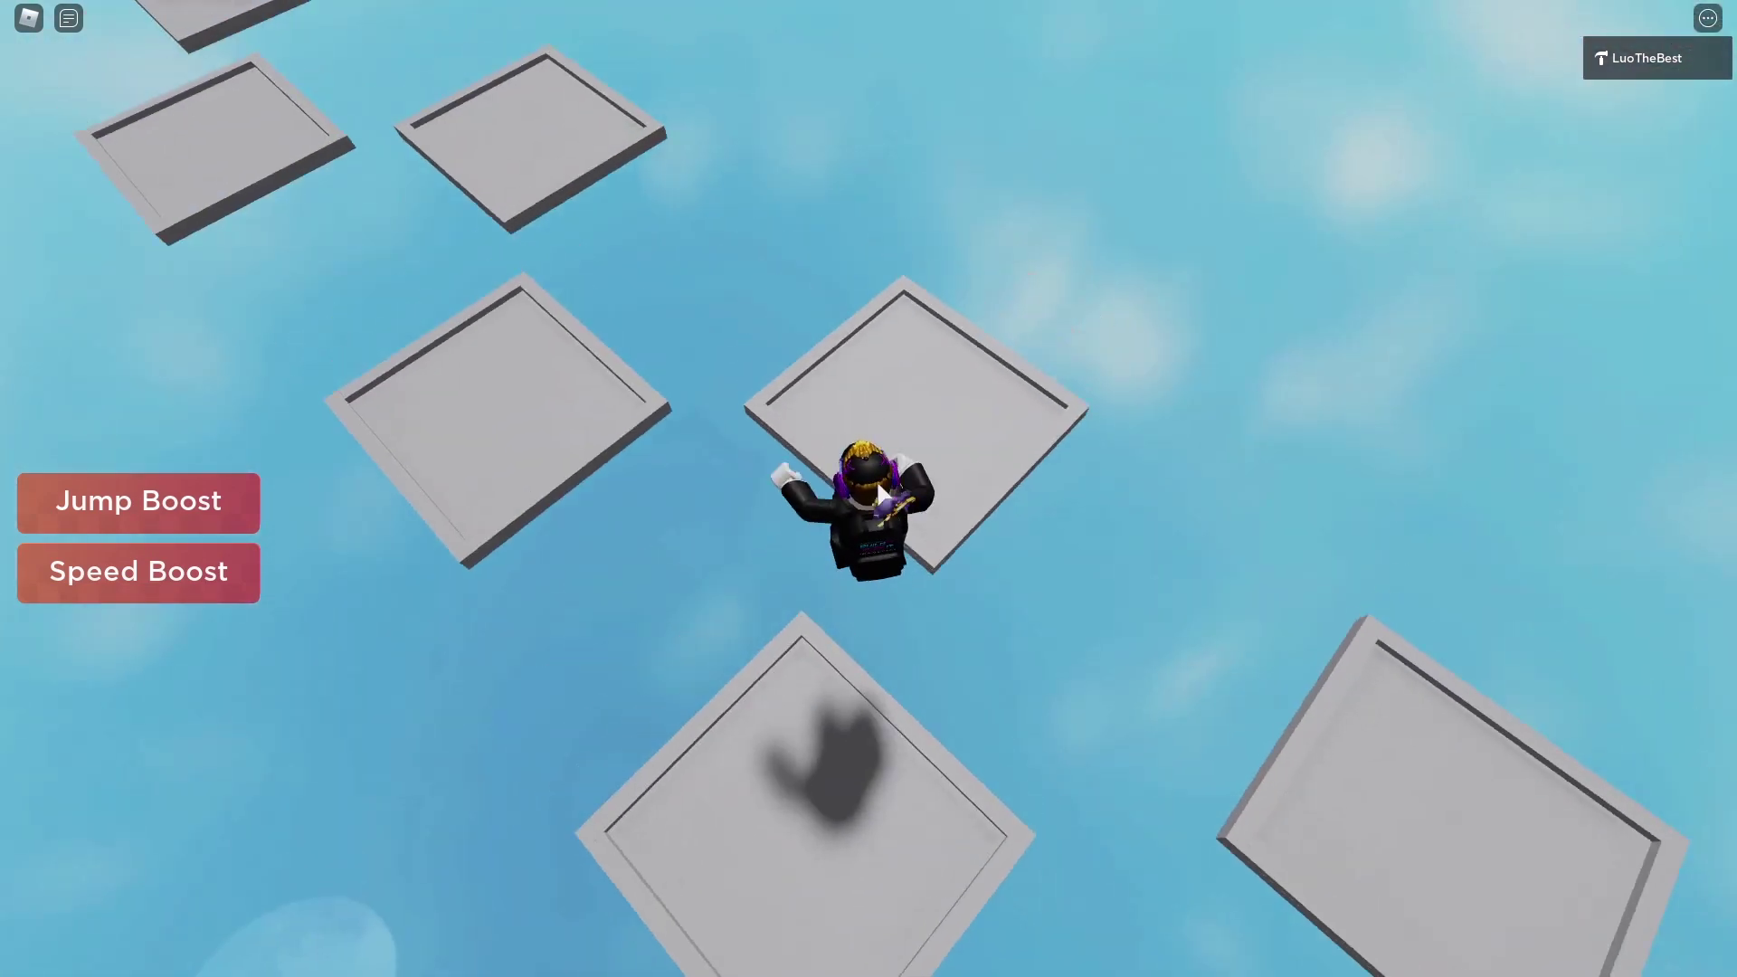
{"action": "key", "text": "space"}
{"action": "key", "text": "space"}
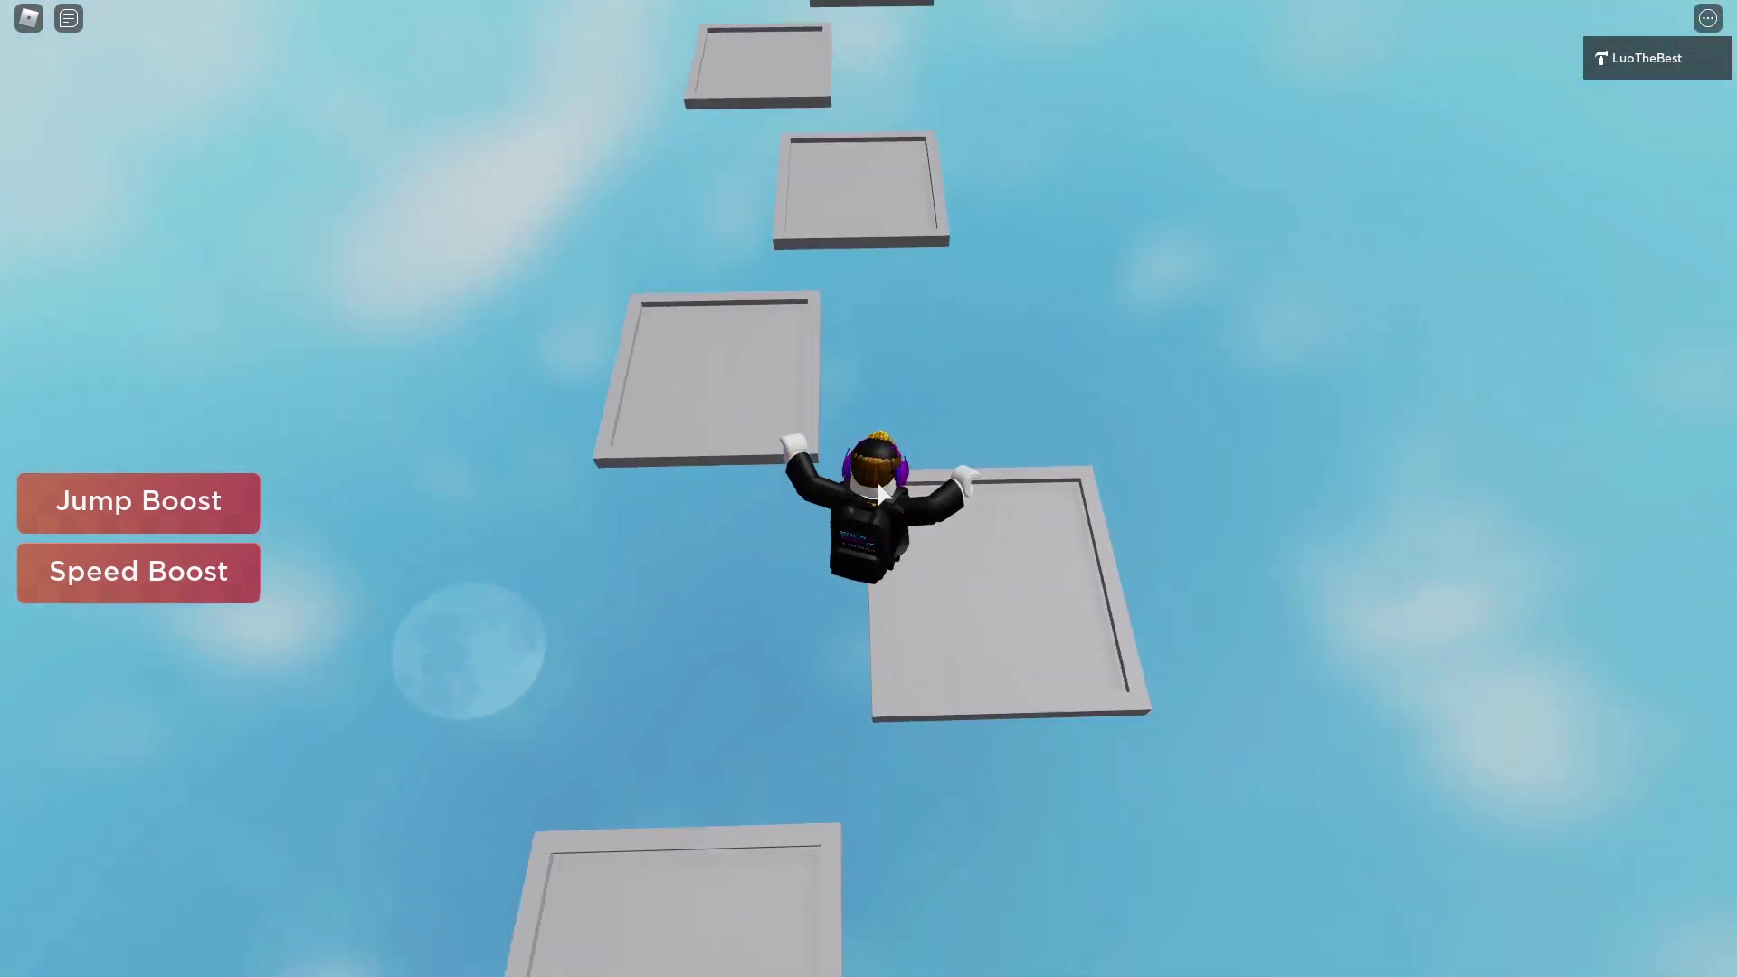
{"action": "key", "text": "space"}
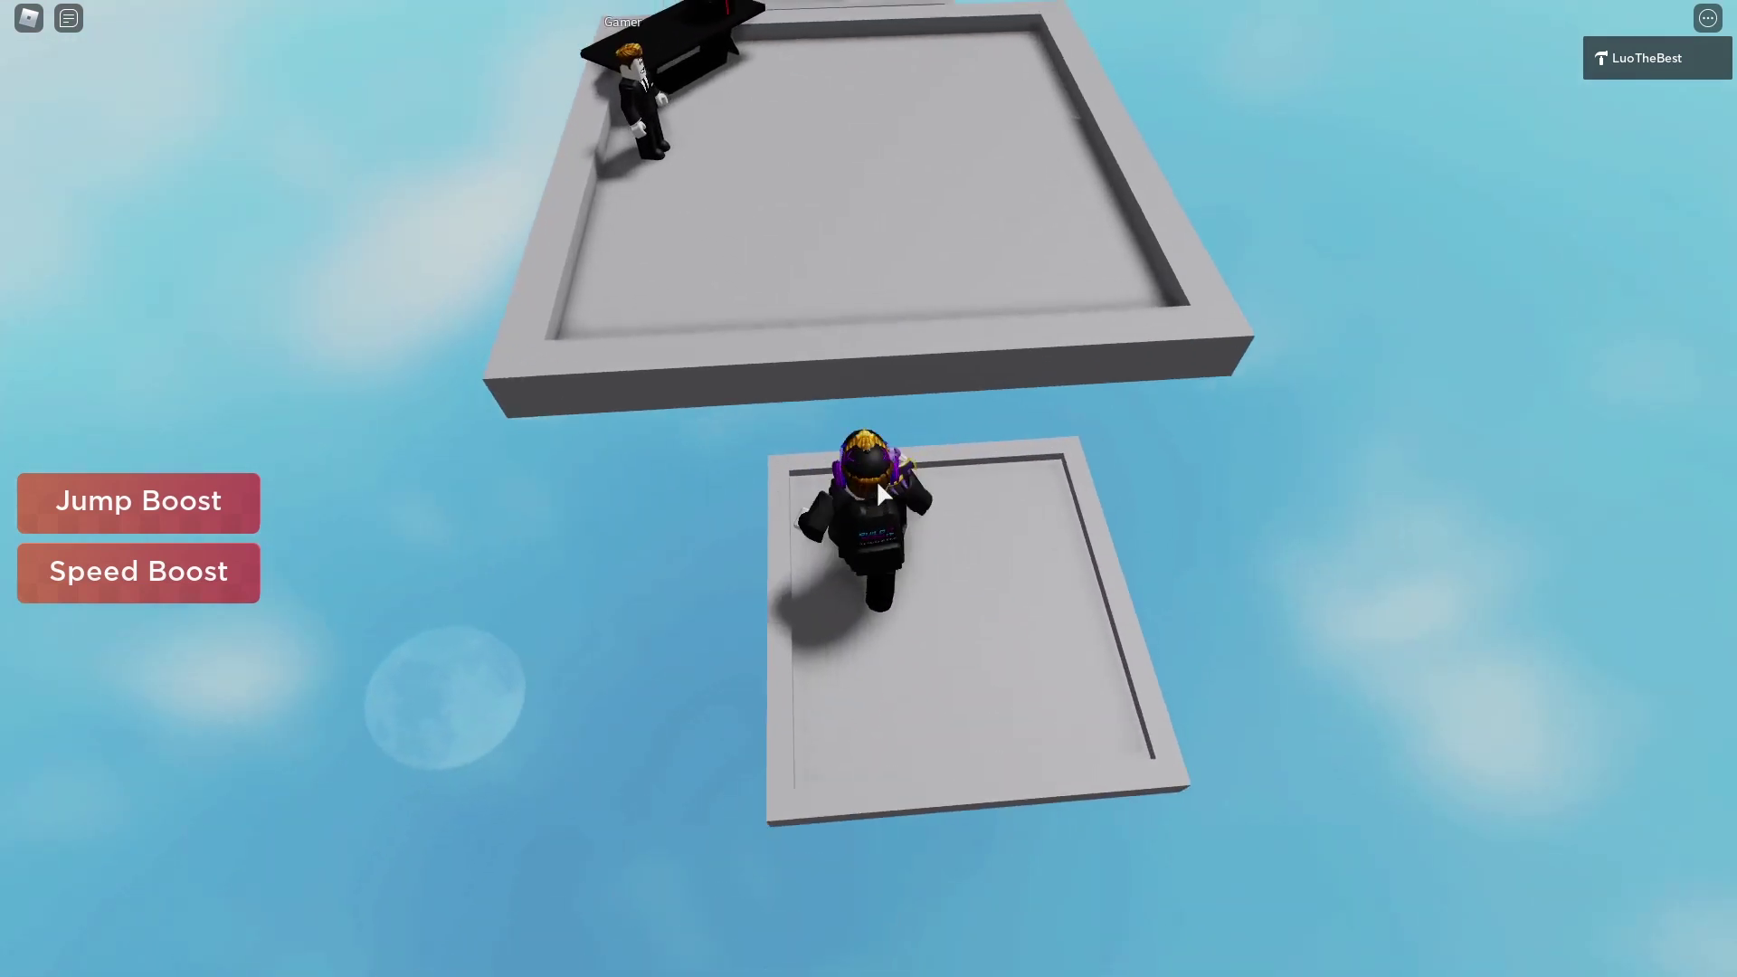
{"action": "key", "text": "space"}
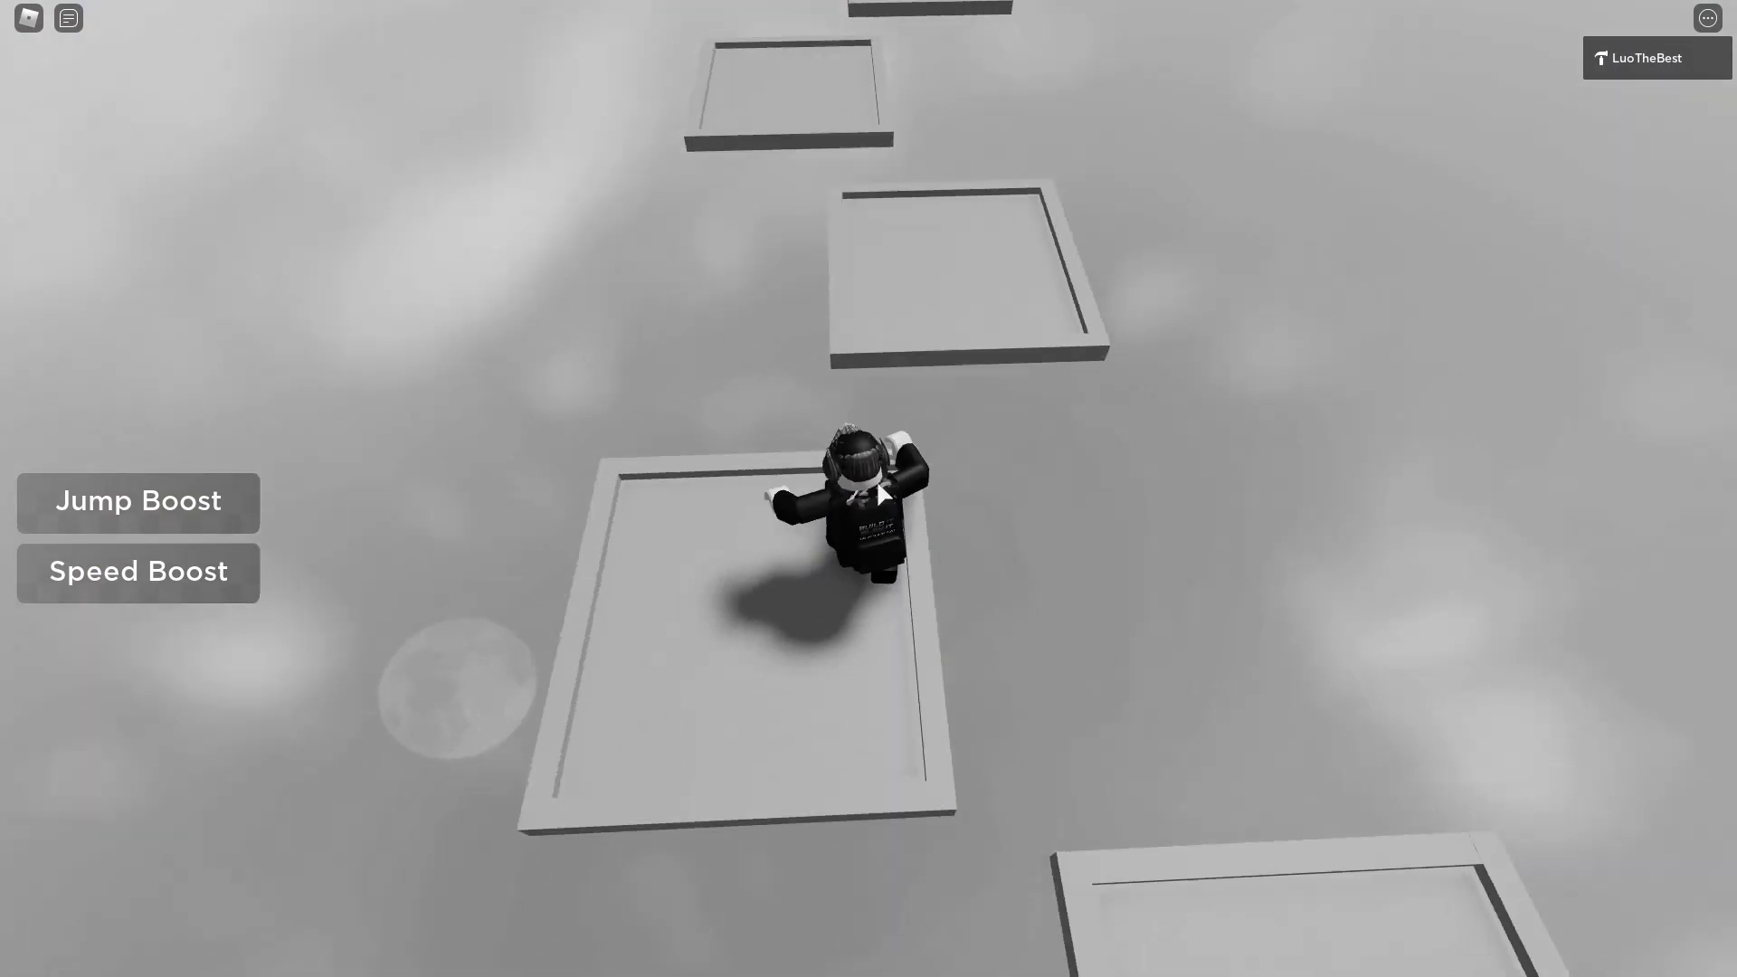
{"action": "key", "text": "space"}
{"action": "key", "text": "space"}
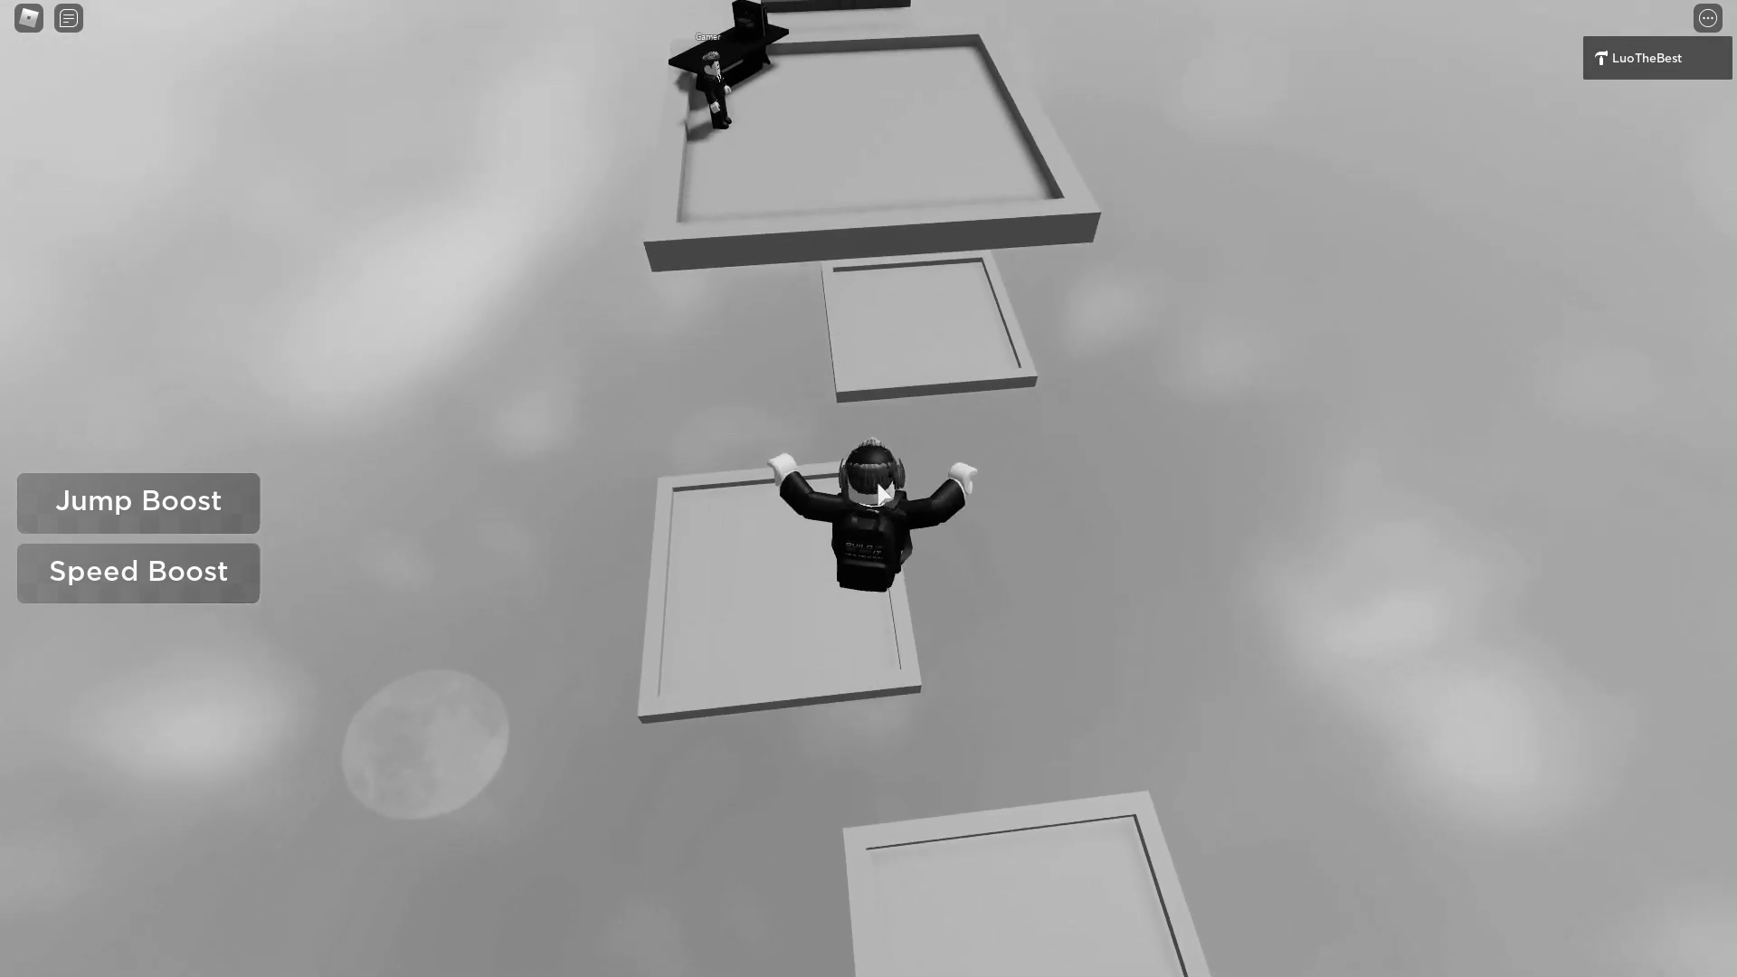
{"action": "key", "text": "space"}
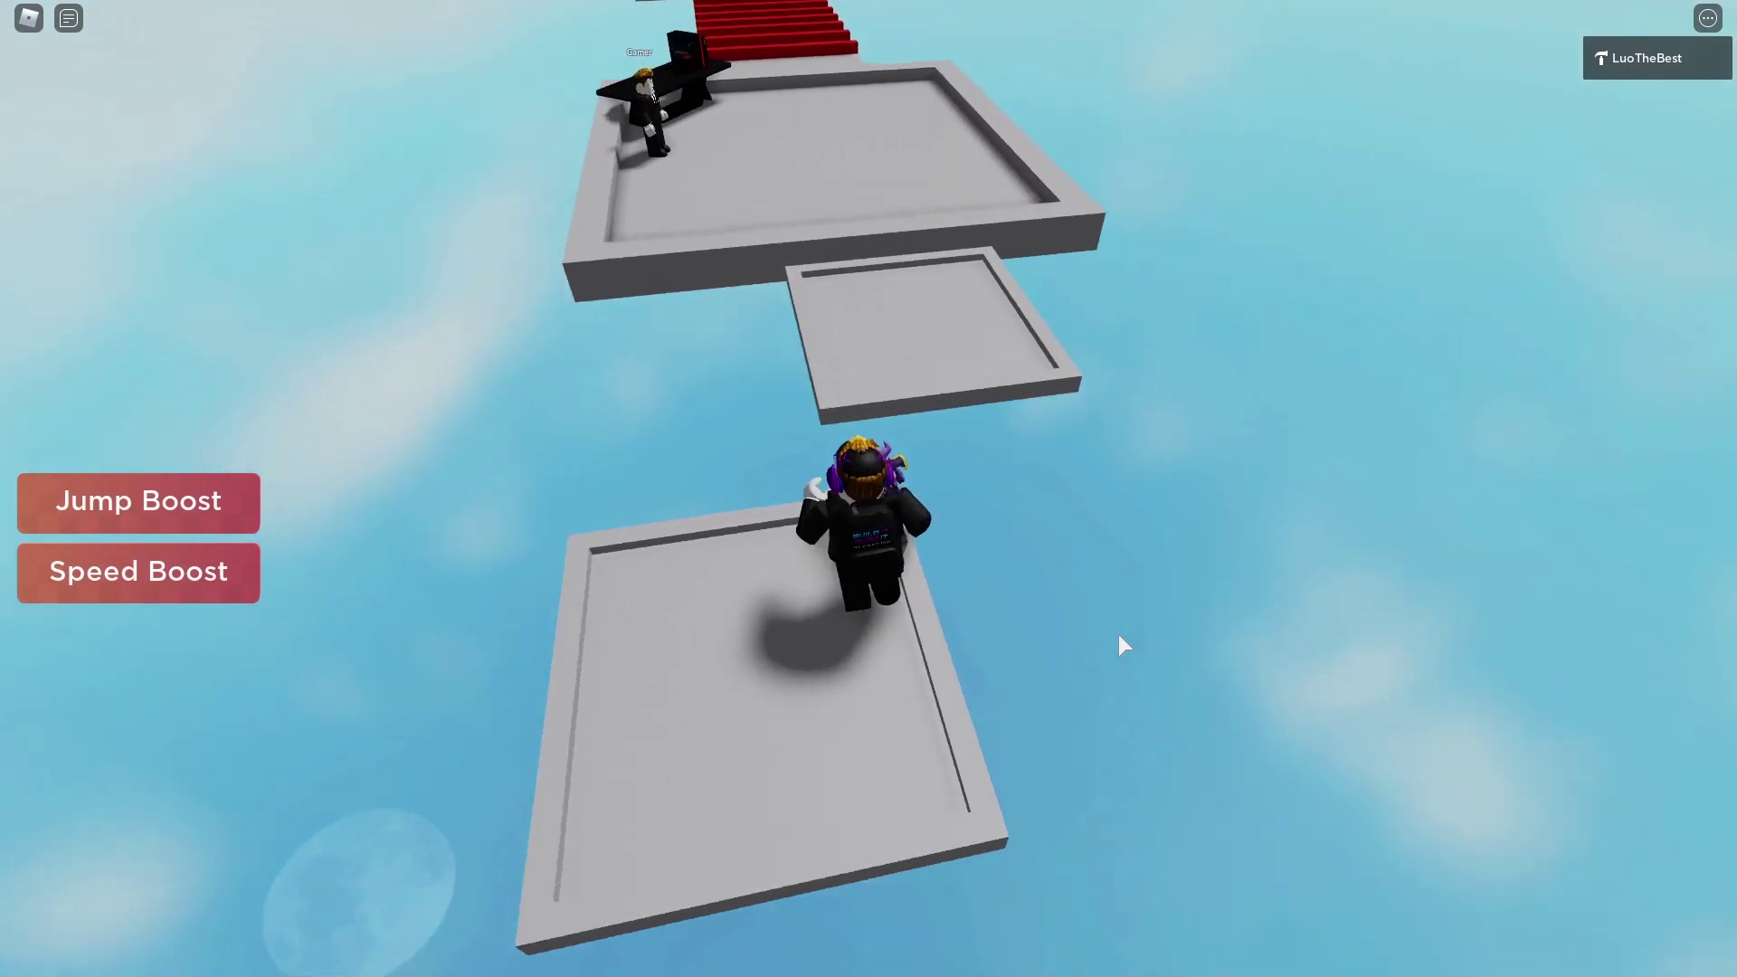
{"action": "key", "text": "space"}
{"action": "key", "text": "space"}
Step: Walk to the Gamer NPC's table and inspect the PC case in first person
{"action": "key", "text": "w"}
{"action": "scroll", "coordinate": [1118, 633], "scroll_direction": "up", "scroll_amount": 5}
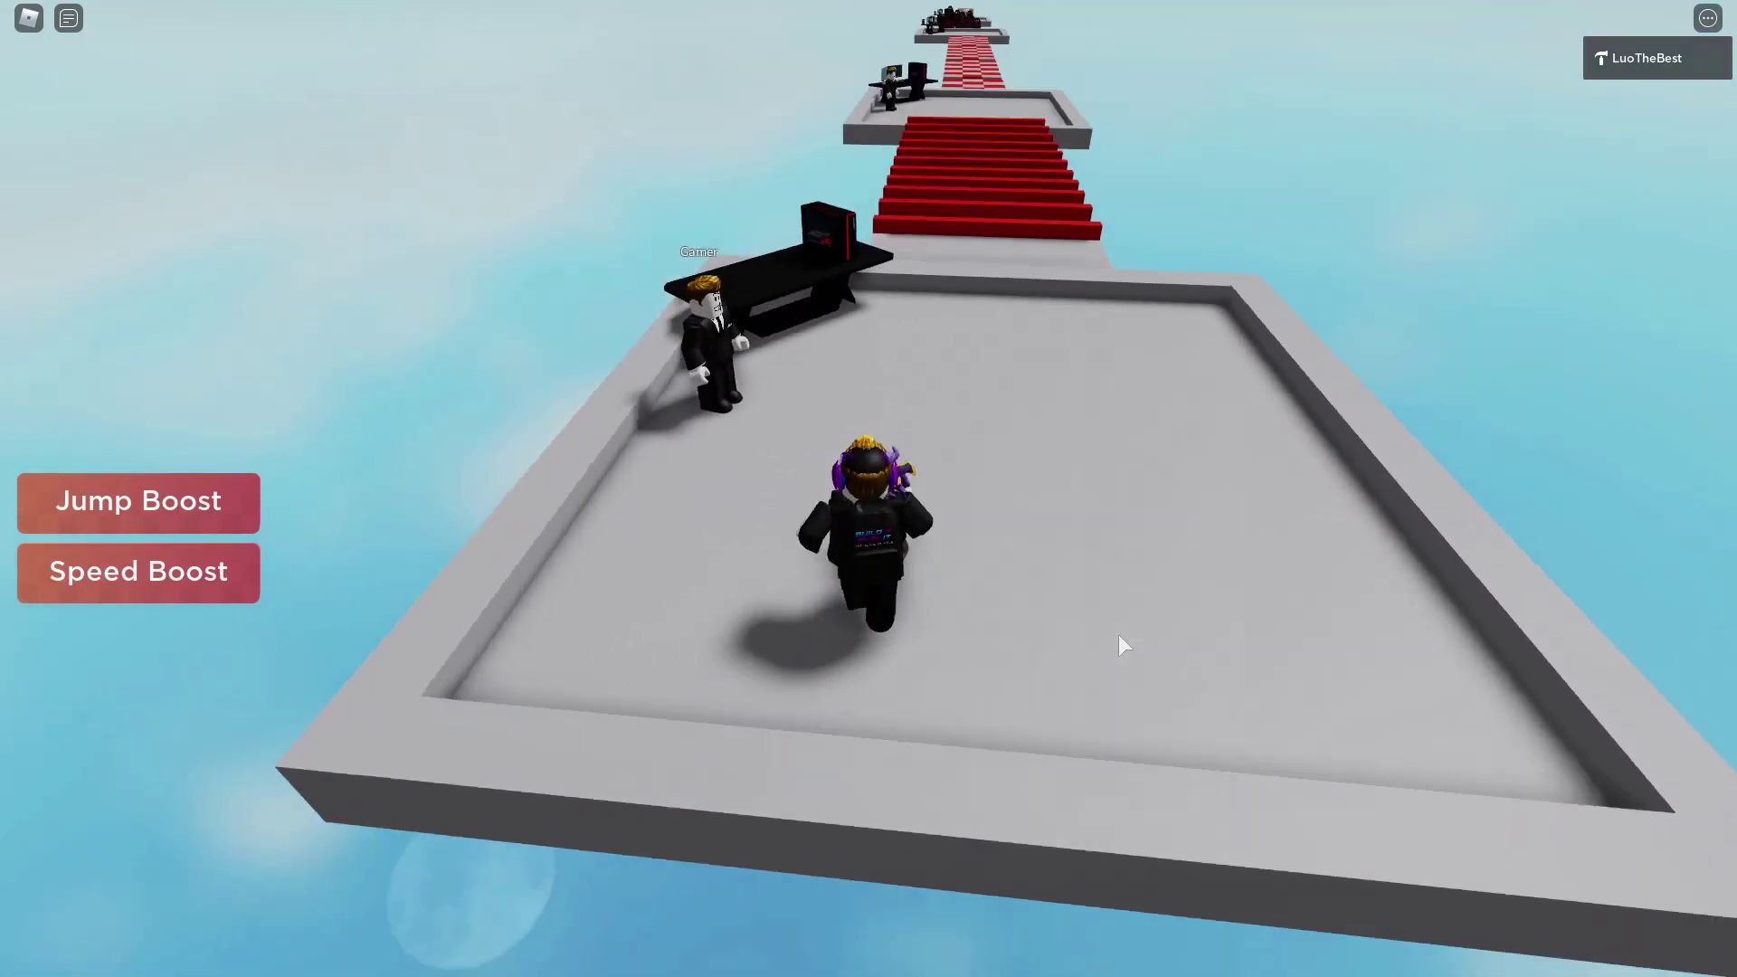
{"action": "scroll", "coordinate": [1117, 632], "scroll_direction": "up", "scroll_amount": 3}
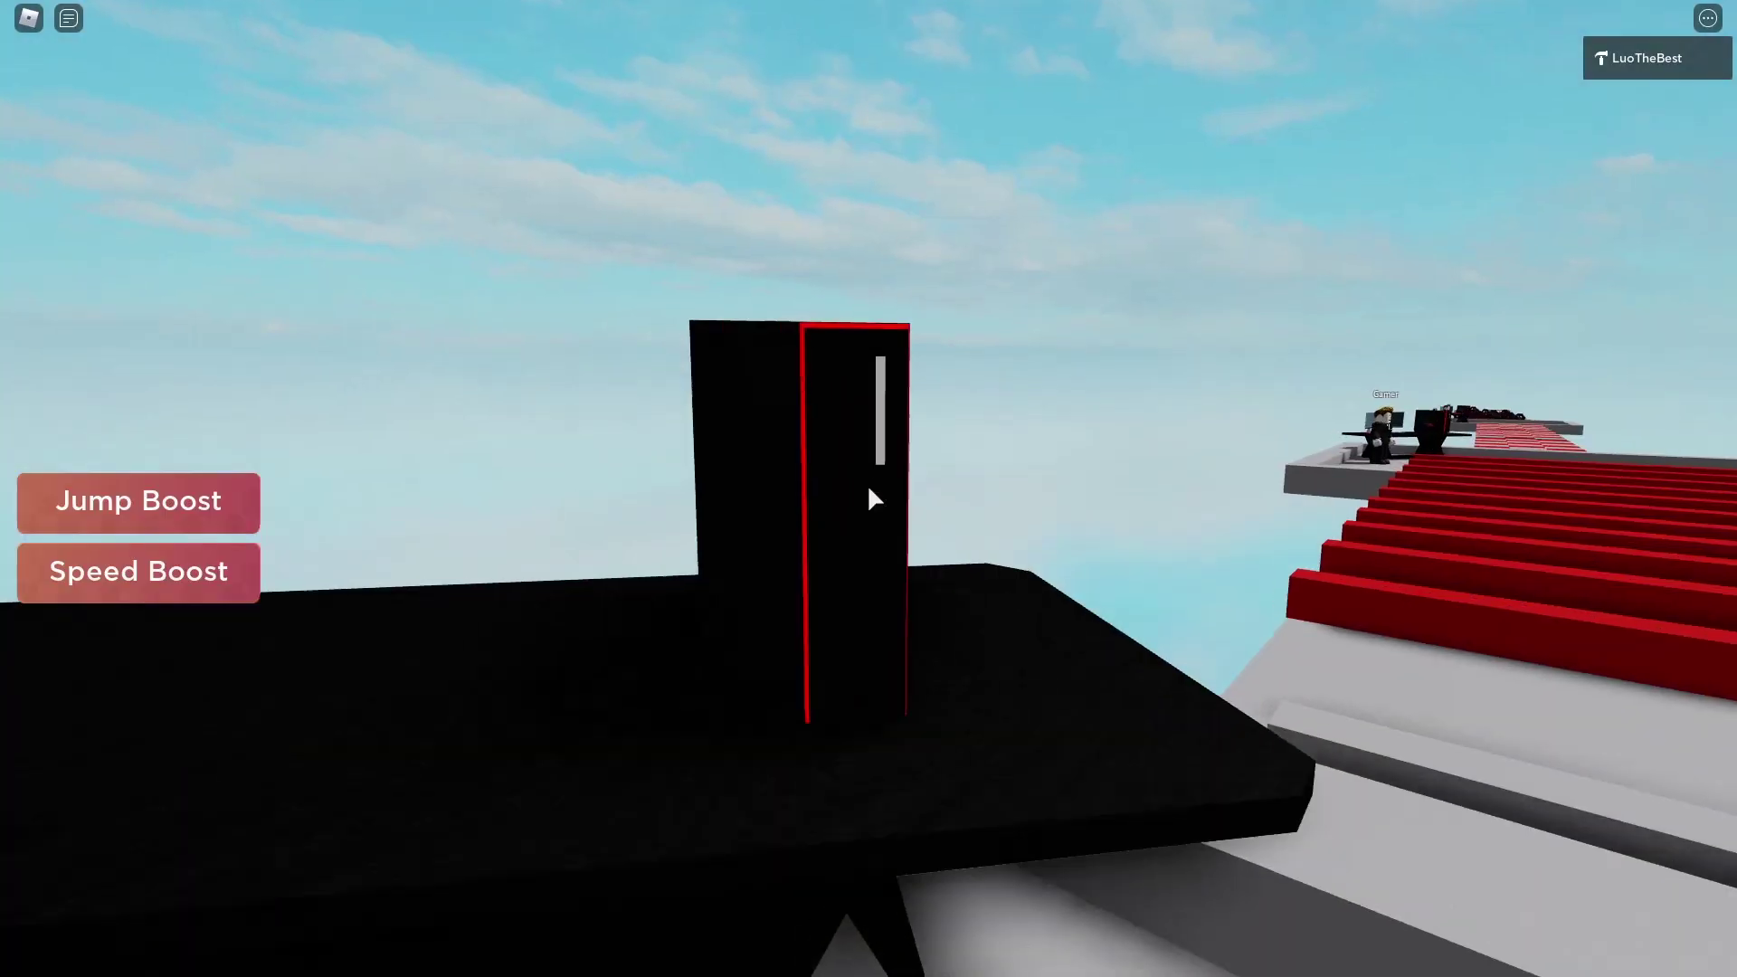
{"action": "key", "text": "w"}
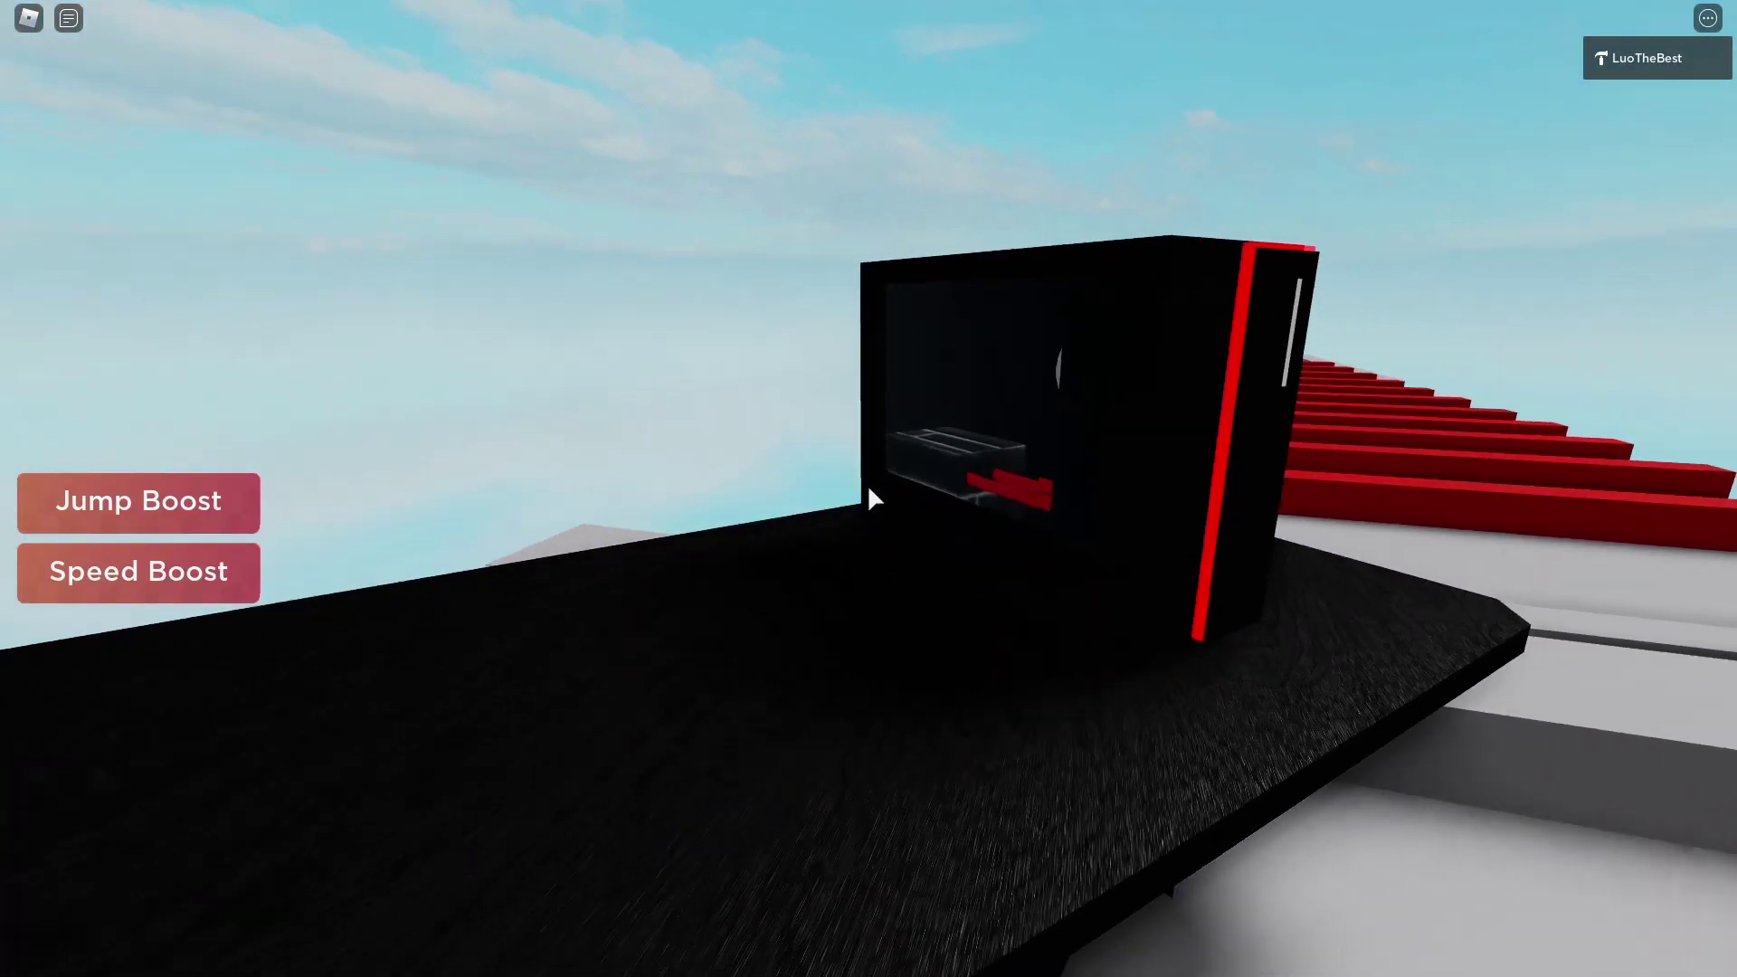
{"action": "key", "text": "space"}
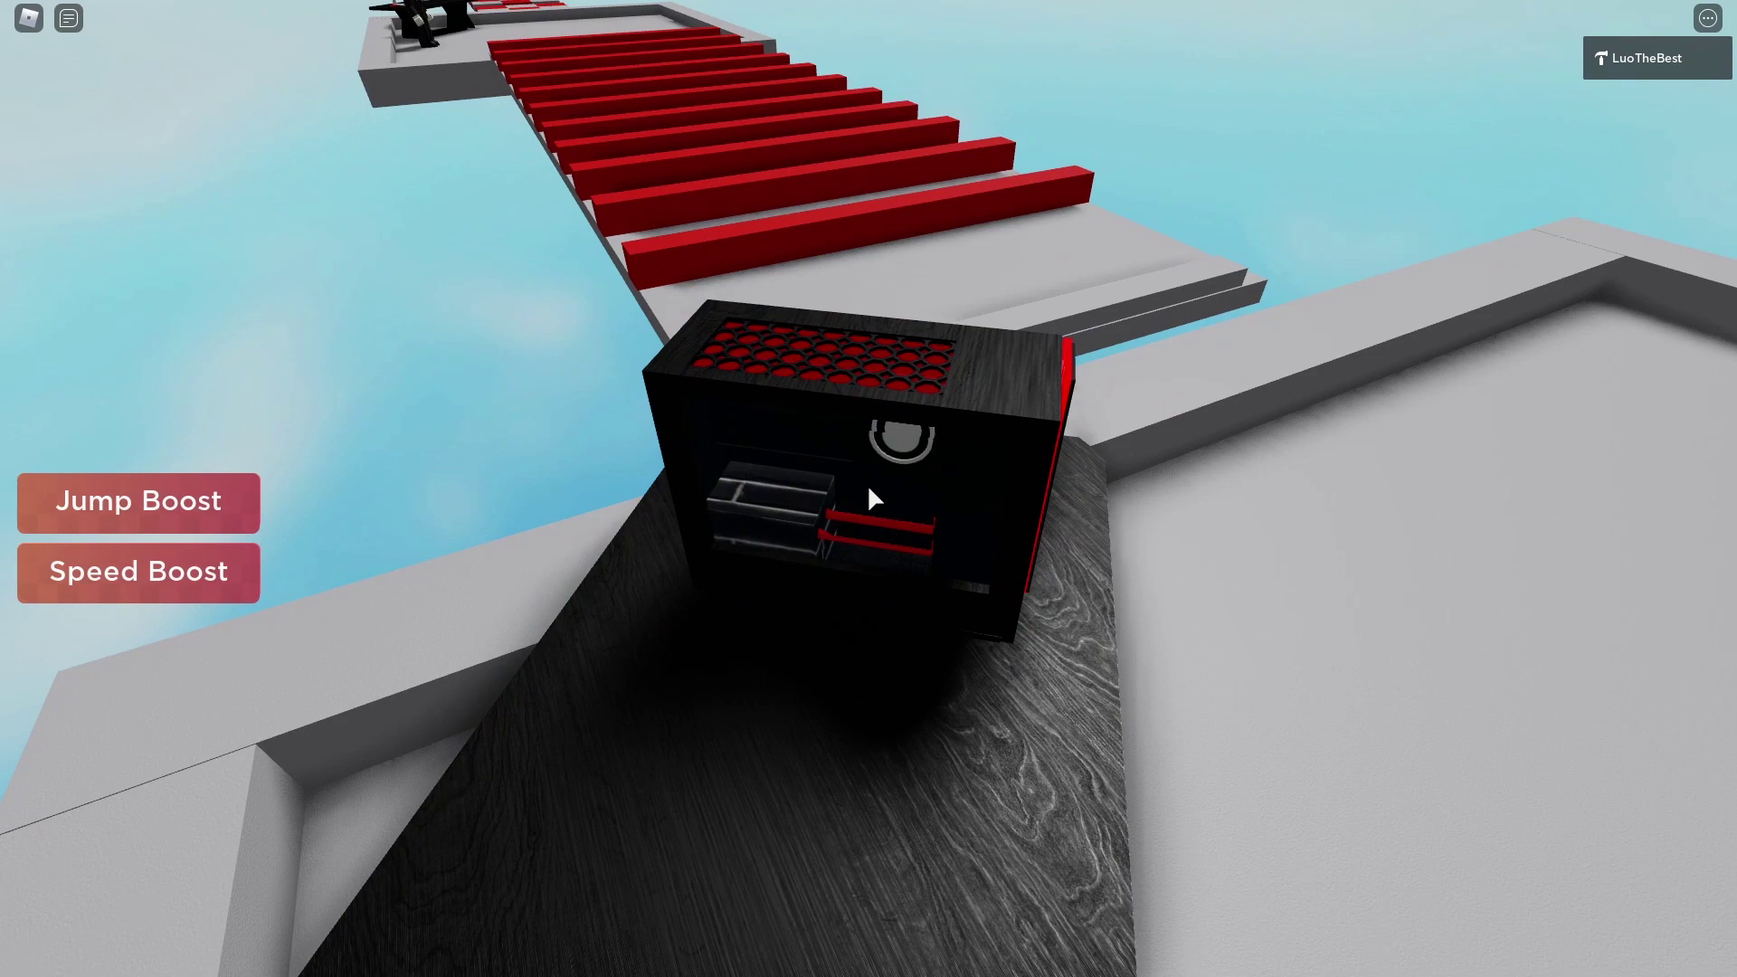
Step: Back away from the PC, walk up to the Gamer NPC and trigger its thank-you dialog with E
{"action": "key", "text": "s"}
{"action": "key", "text": "s"}
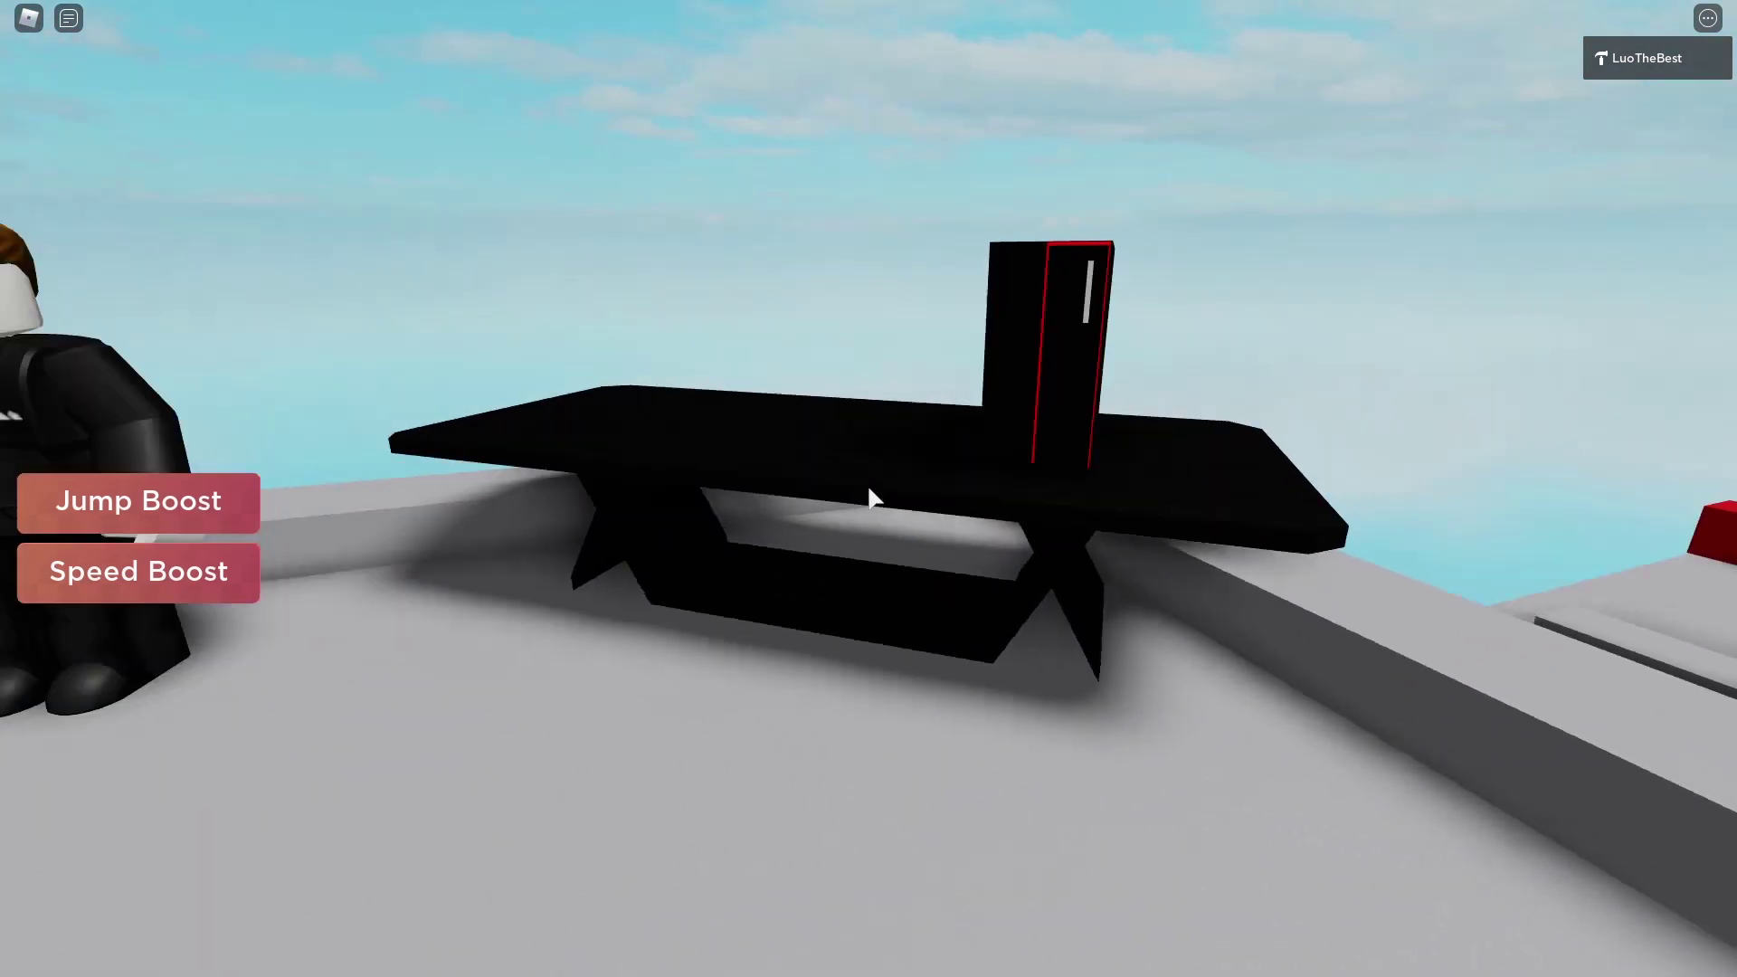
{"action": "key", "text": "s"}
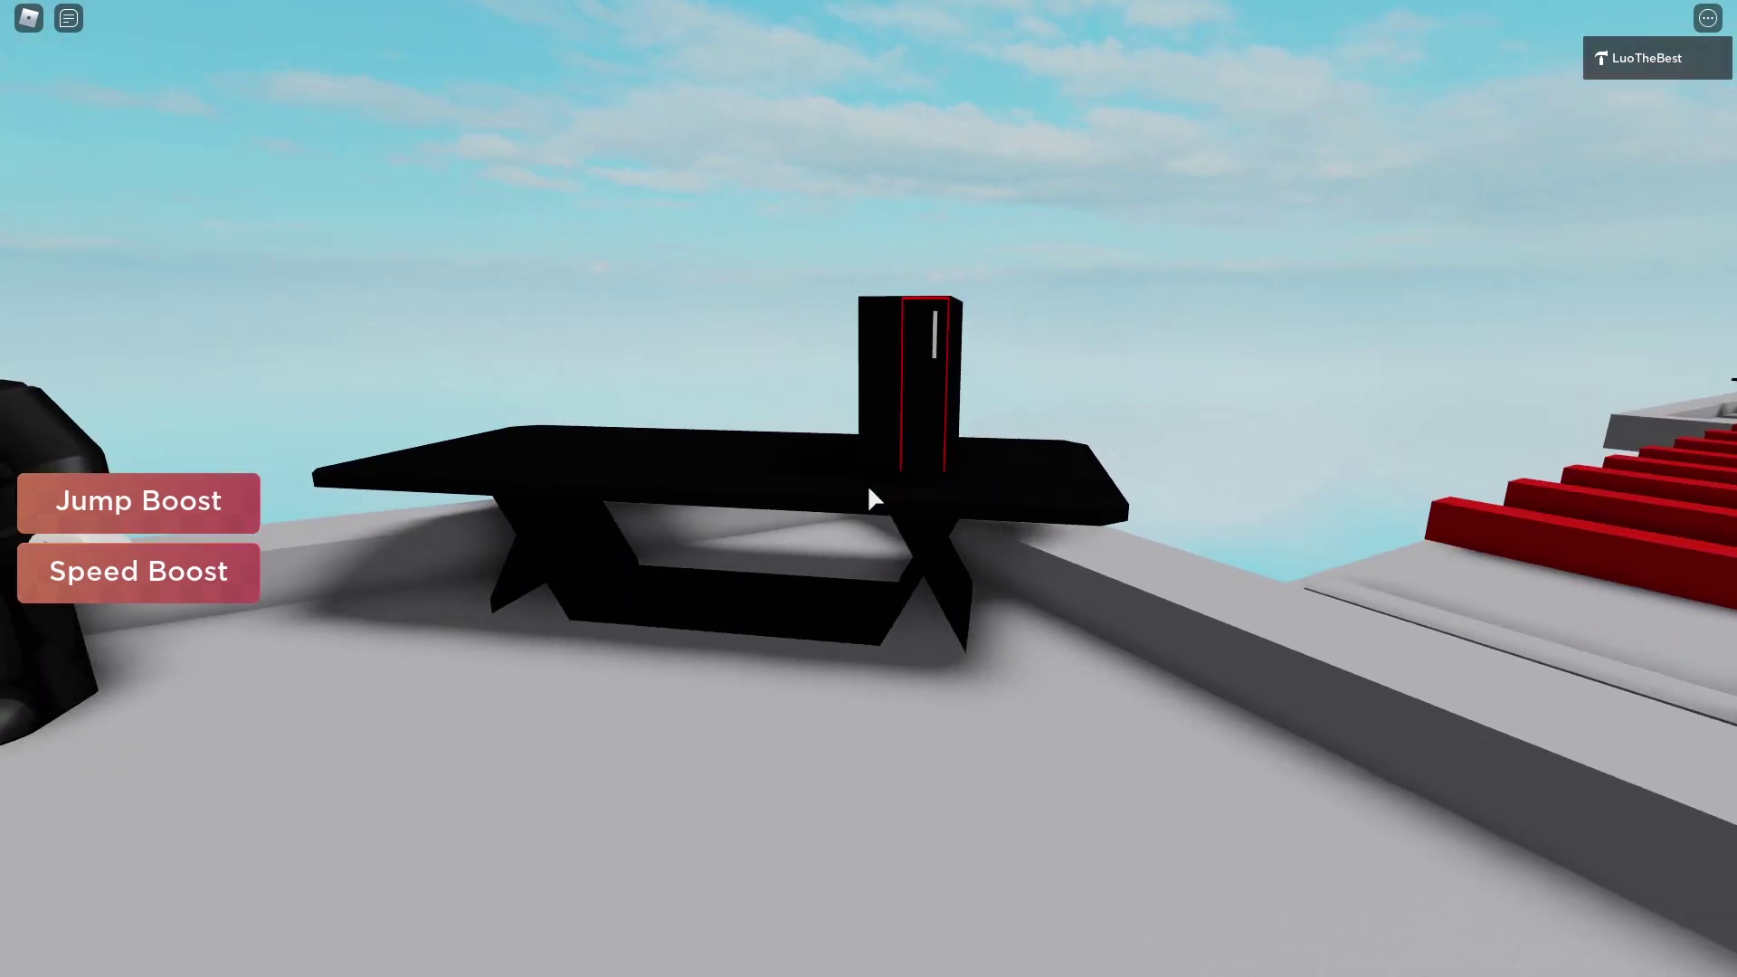
{"action": "key", "text": "a"}
{"action": "key", "text": "a"}
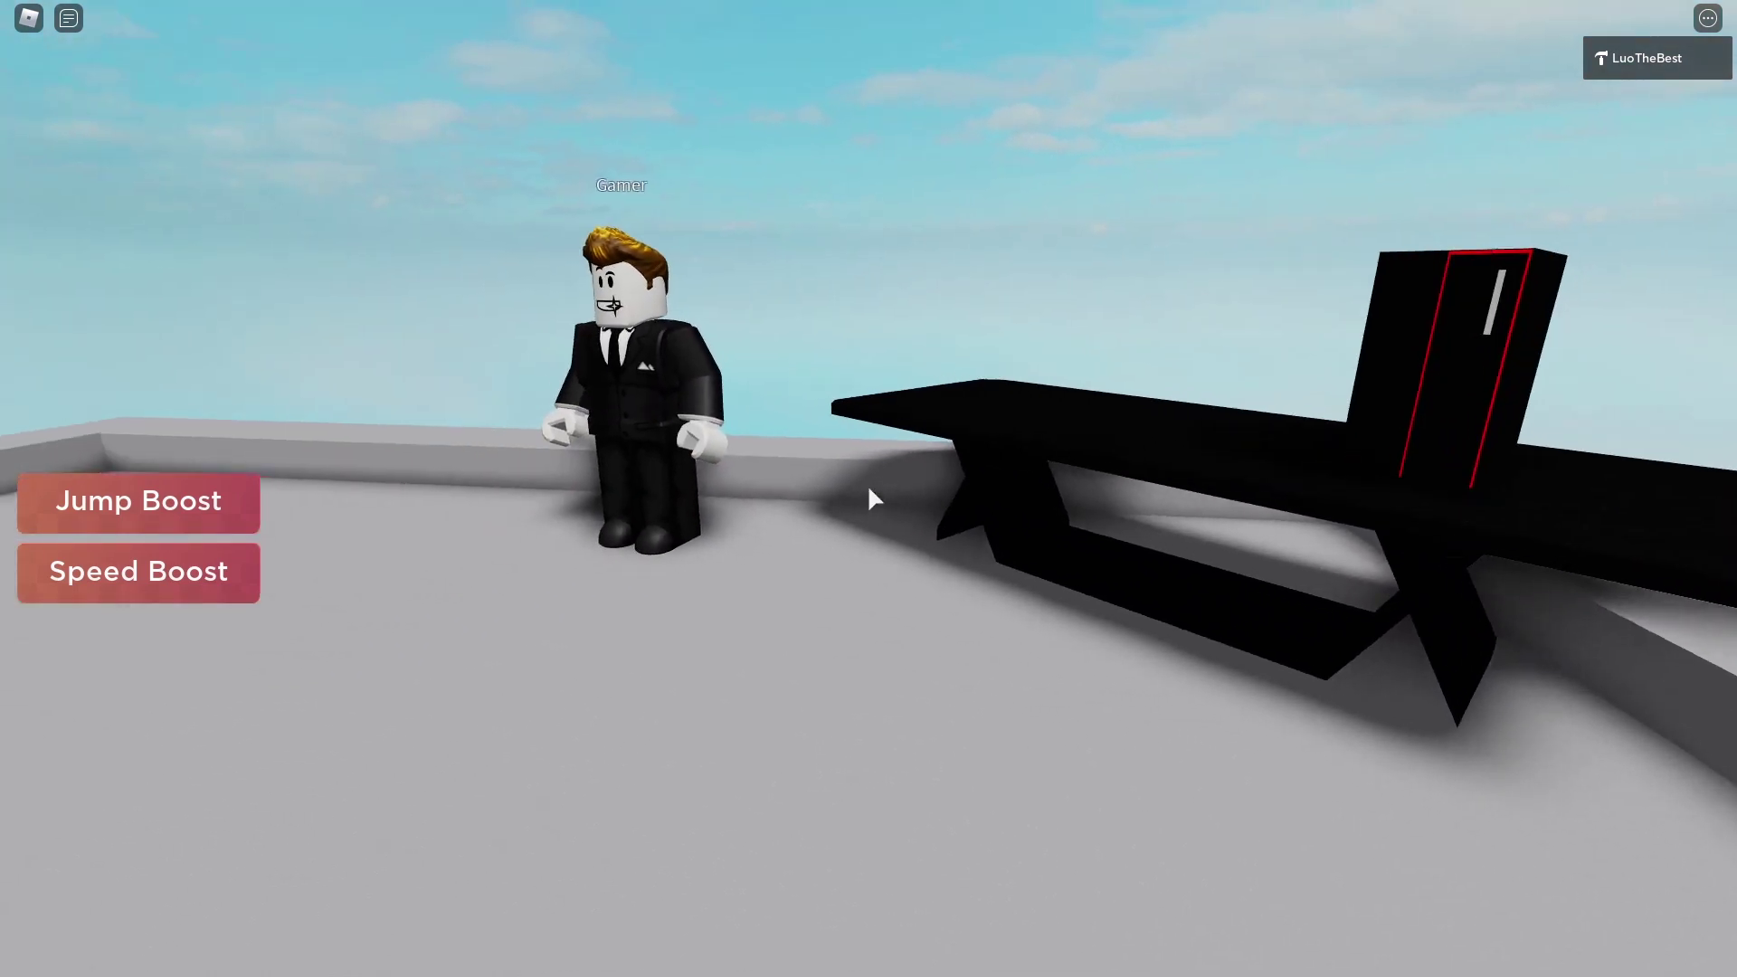
{"action": "key", "text": "w"}
{"action": "key", "text": "e"}
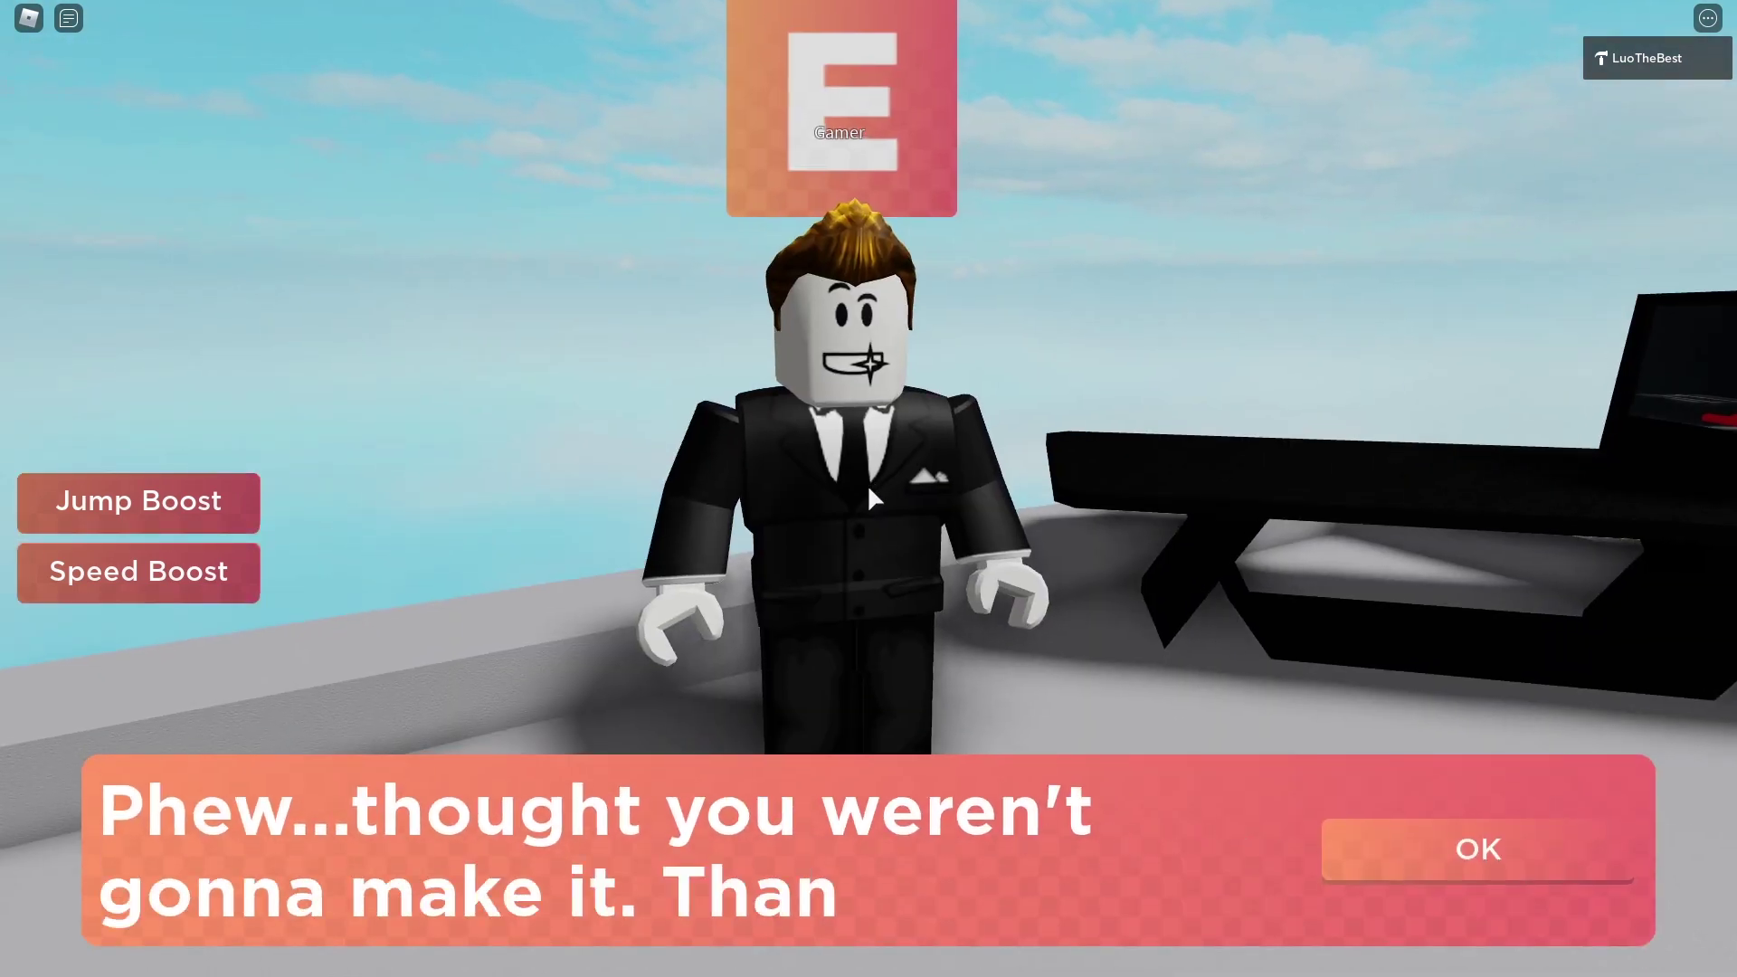
{"action": "key", "text": "d"}
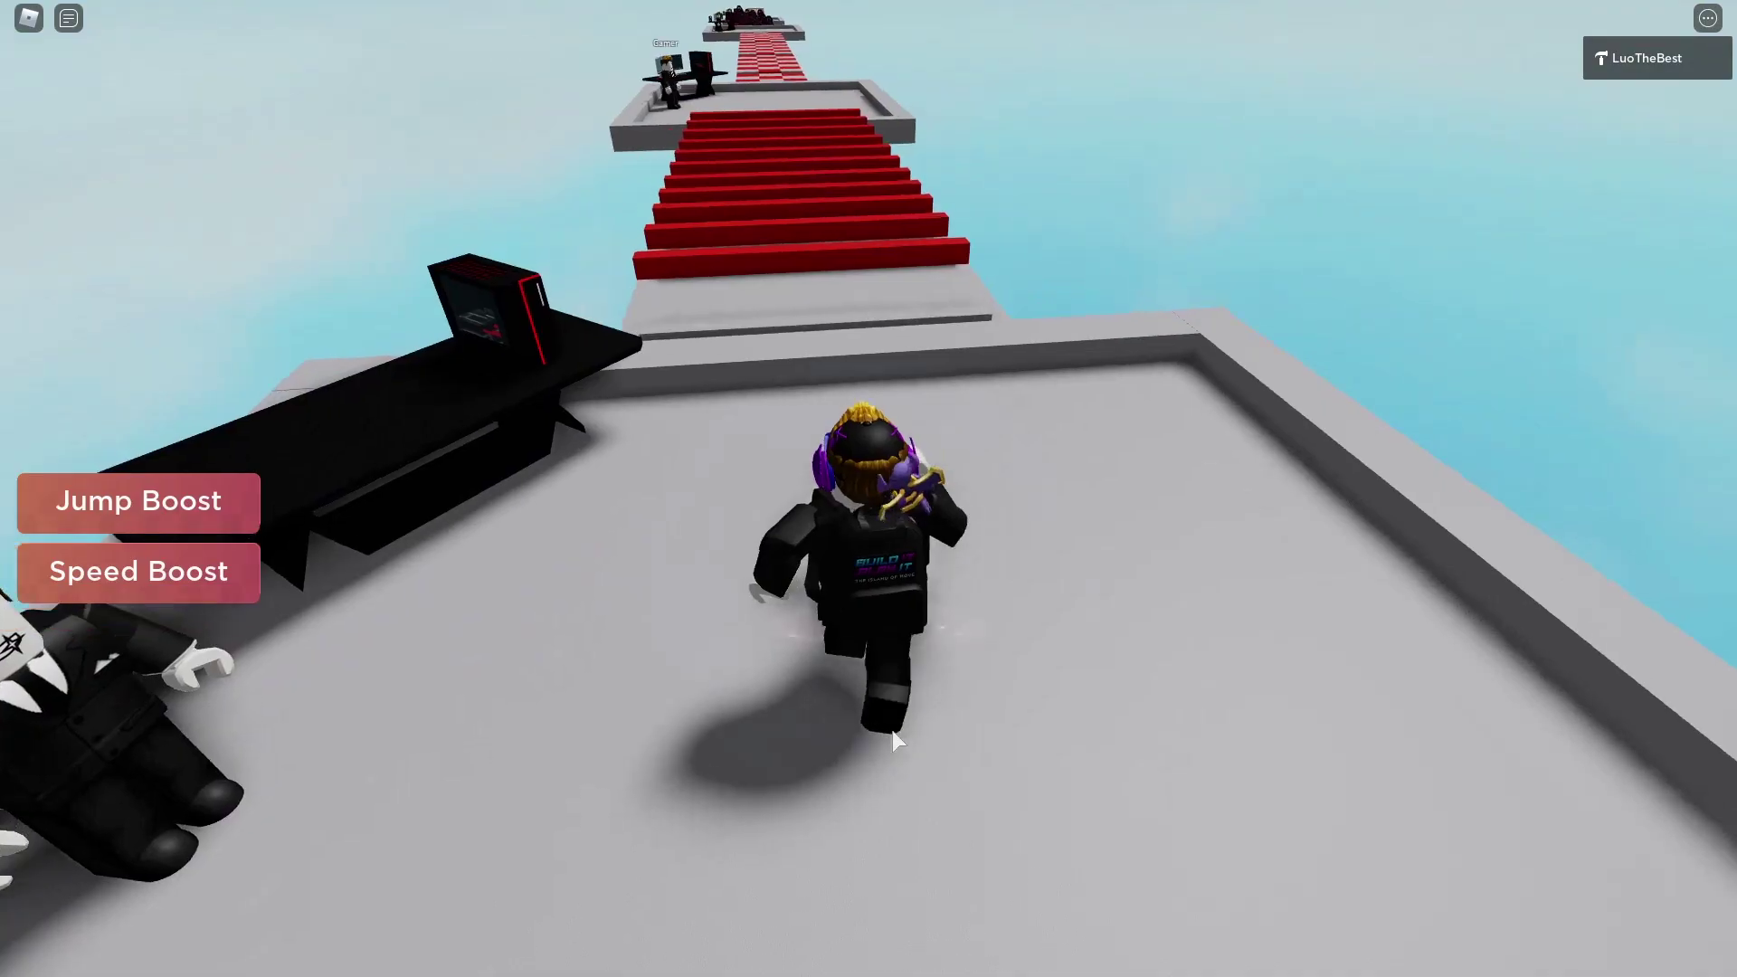
Step: Walk the avatar from spawn onto the red-bar KillBrick stairs and respawn
{"action": "key", "text": "w"}
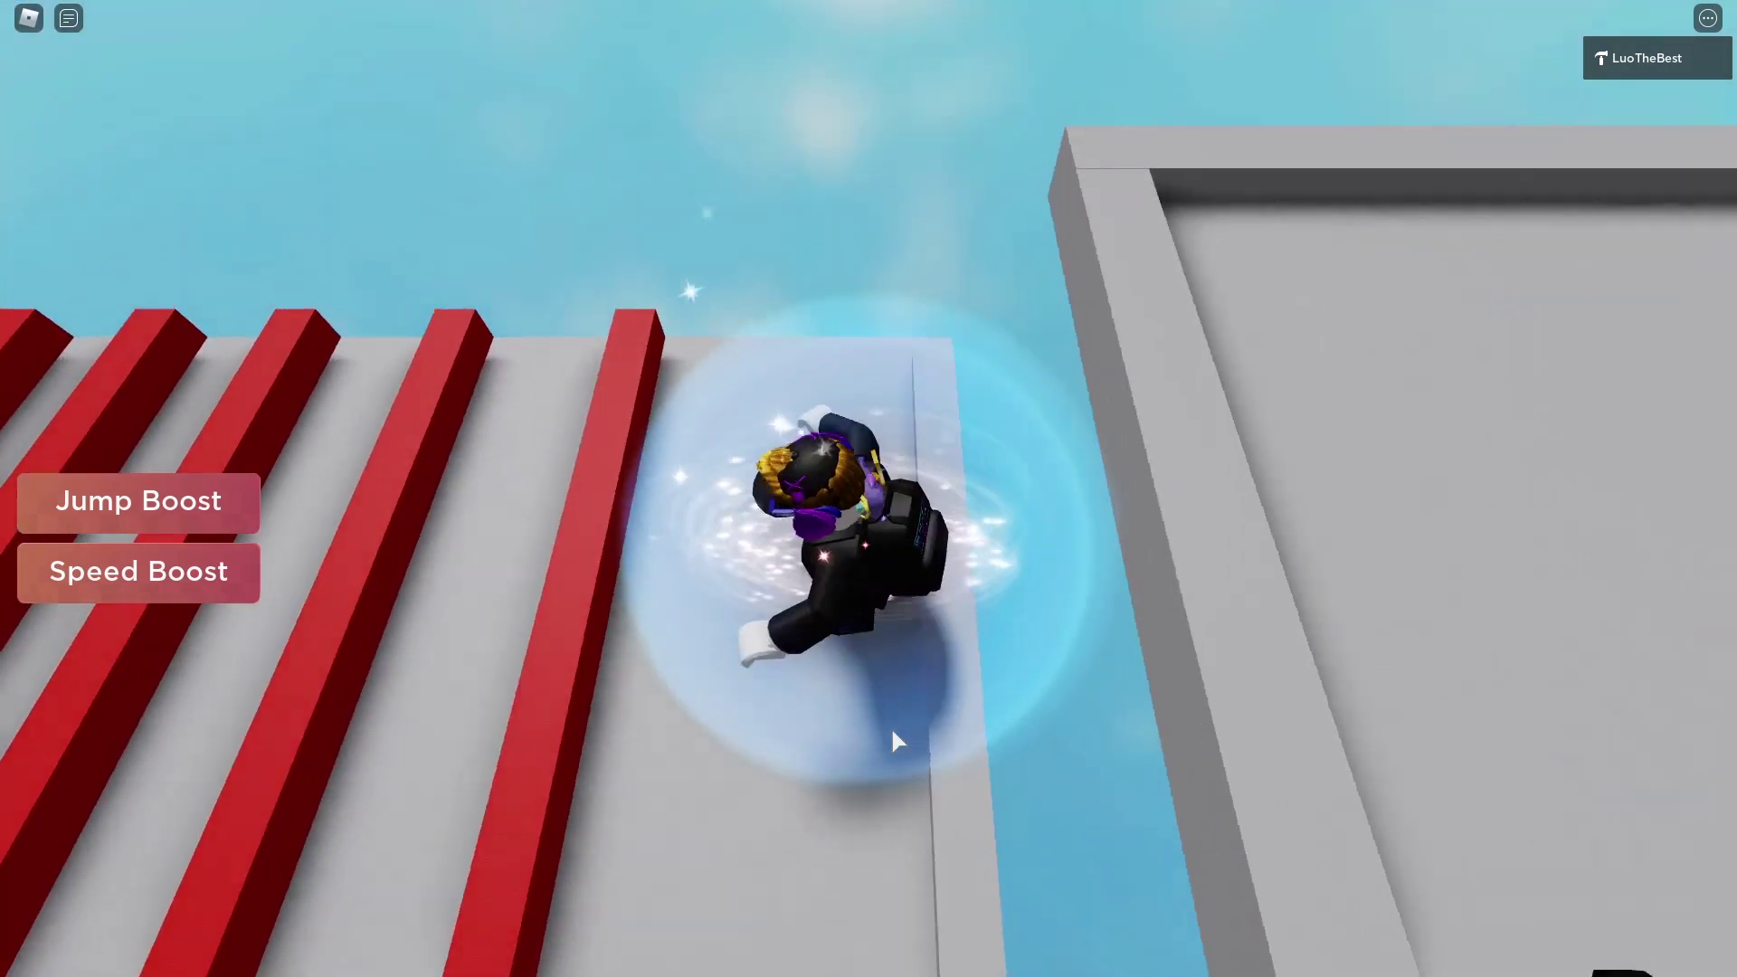
{"action": "right_click_drag", "start_coordinate": [892, 725], "coordinate": [892, 731]}
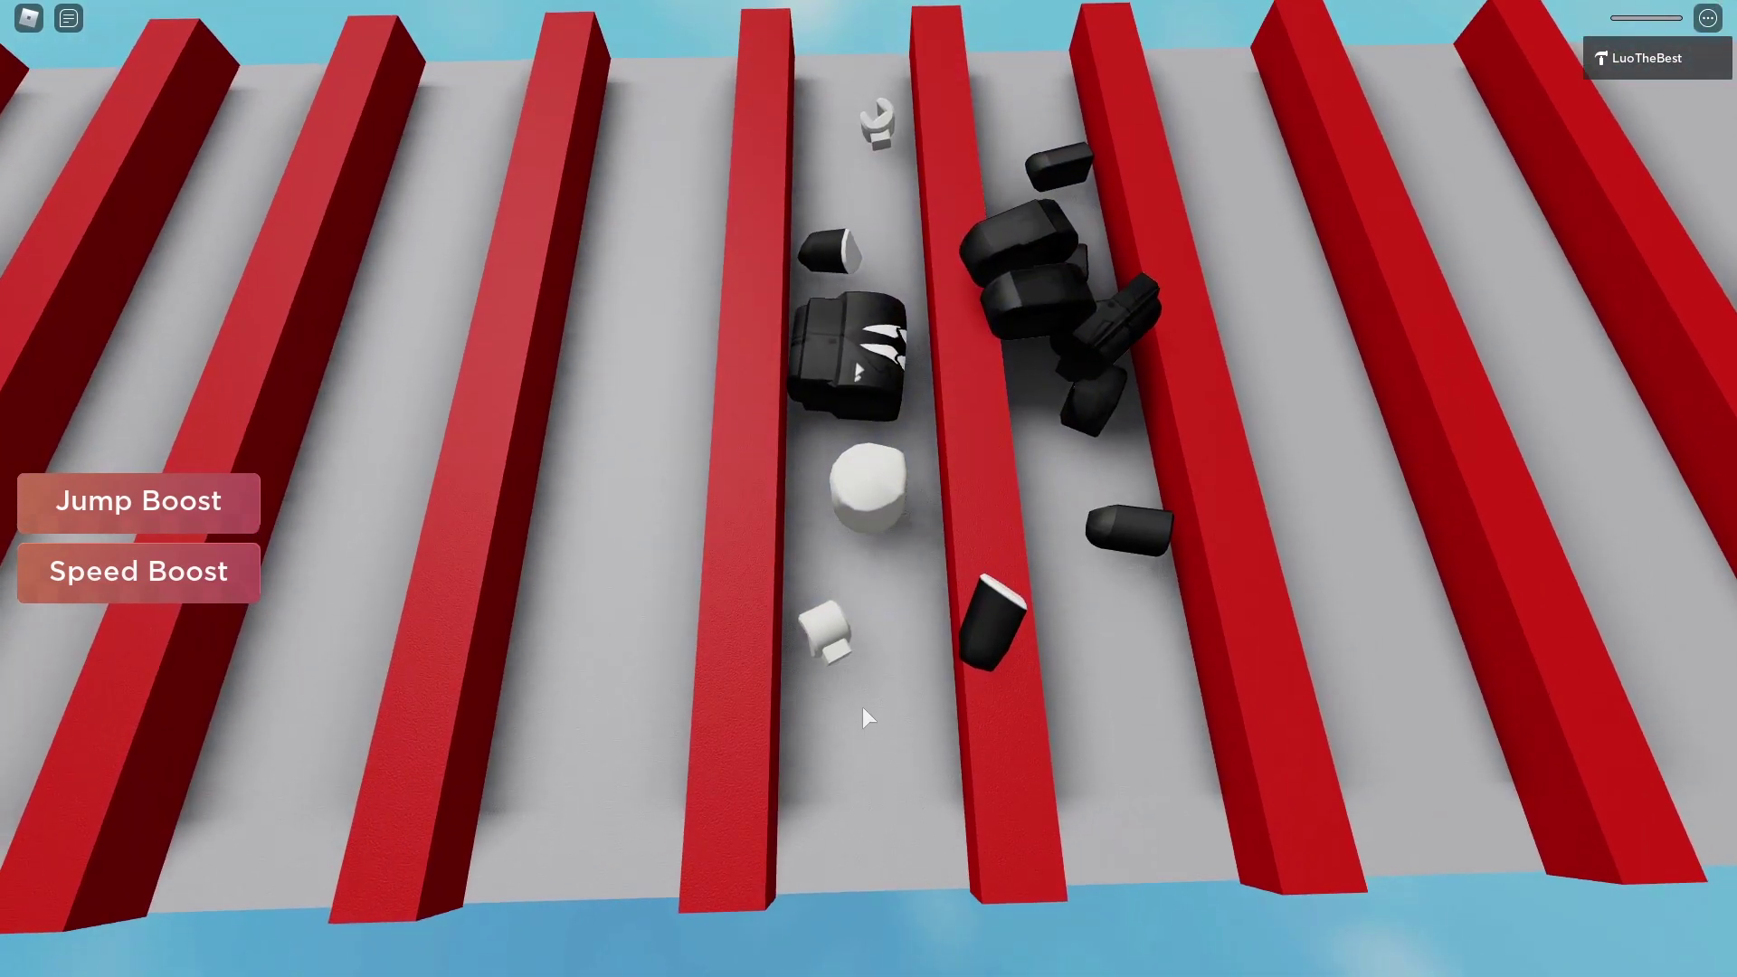
{"action": "key", "text": "a"}
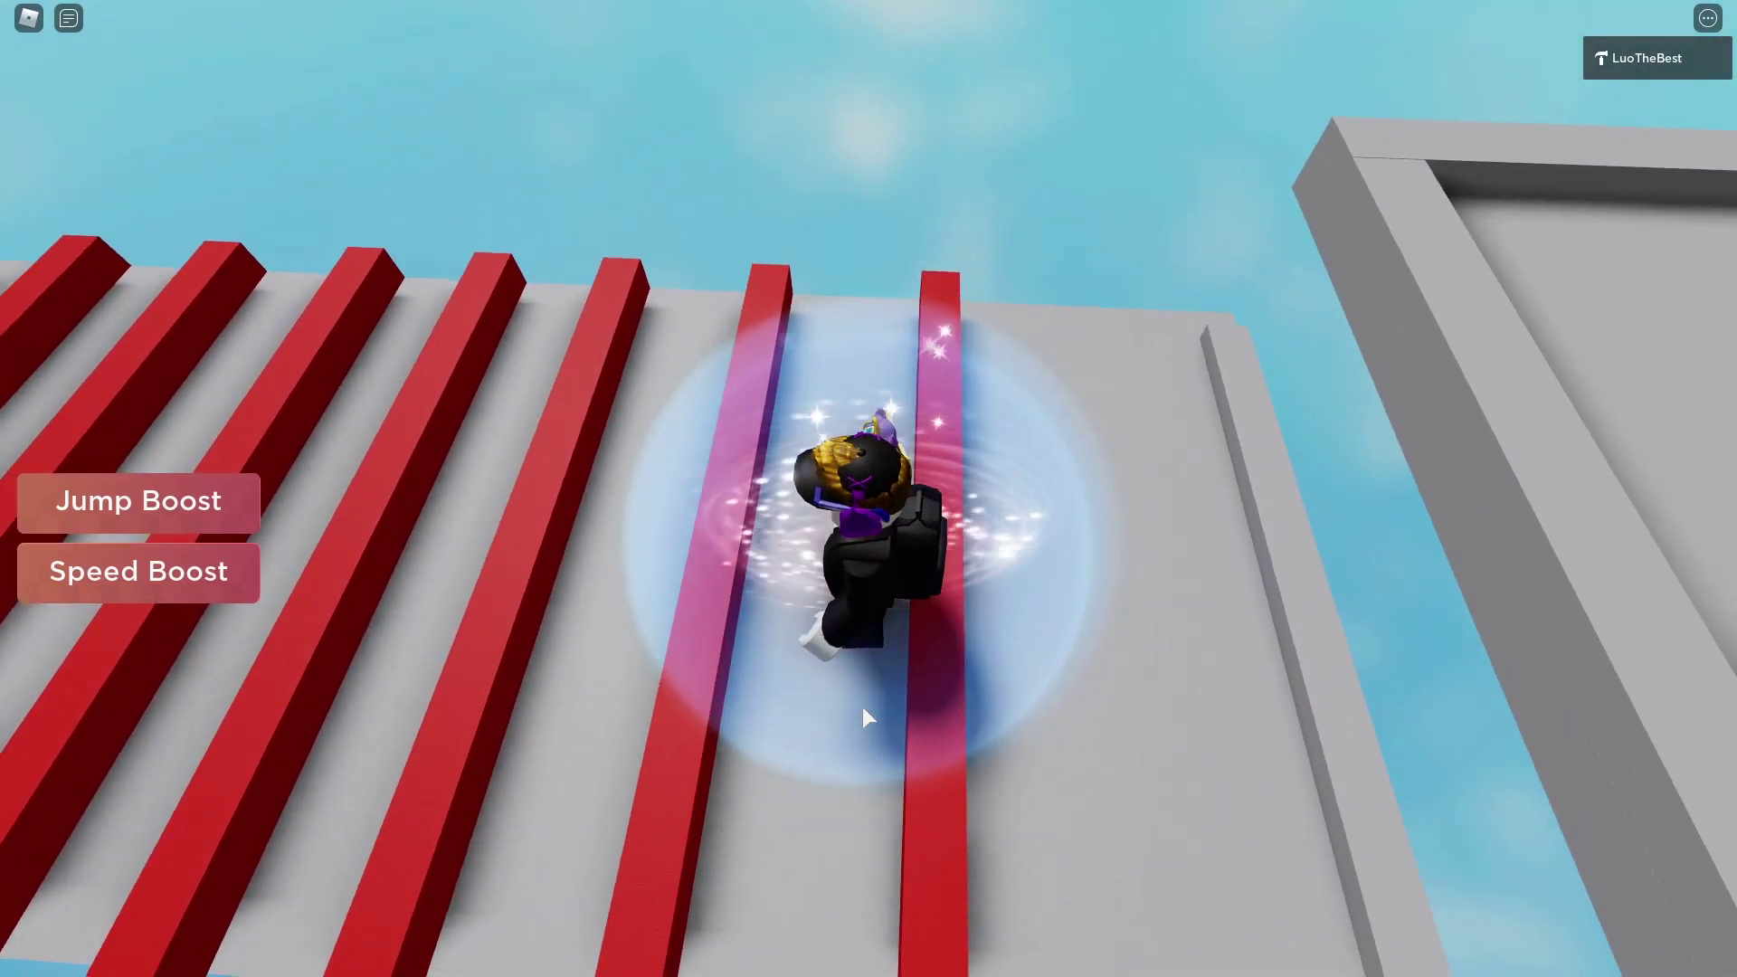